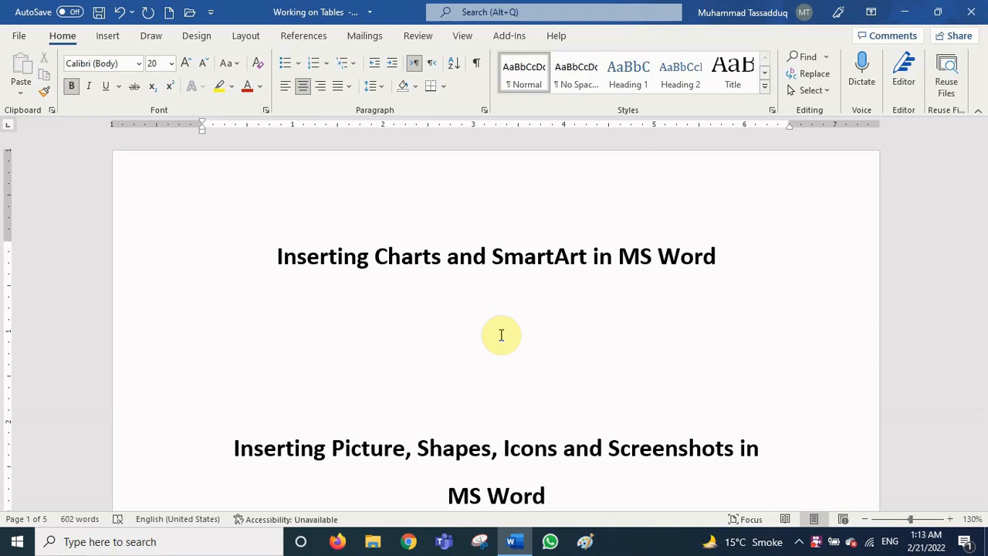
Step: Insert a Basic Block List SmartArt graphic under the heading "Inserting Charts and SmartArt in MS Word"
click(111, 39)
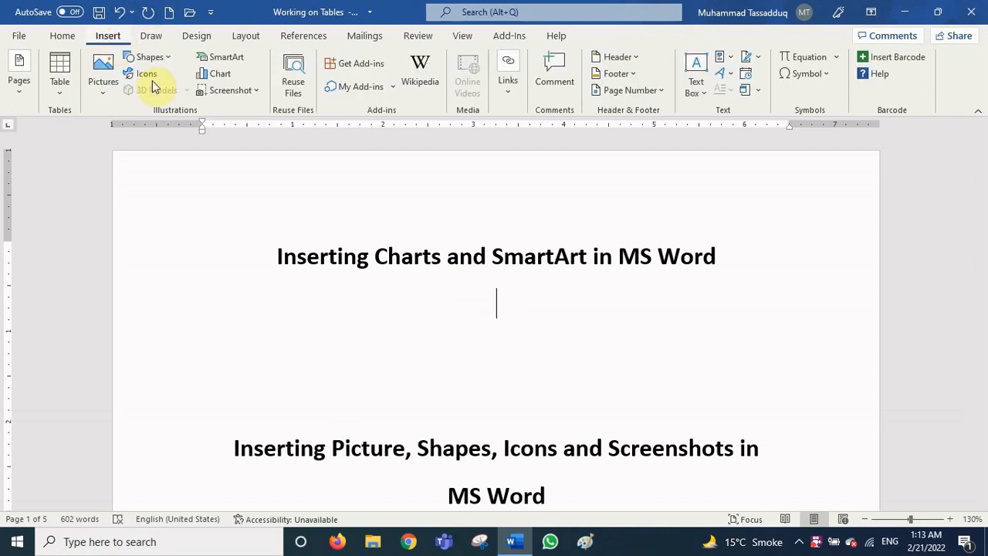
click(228, 58)
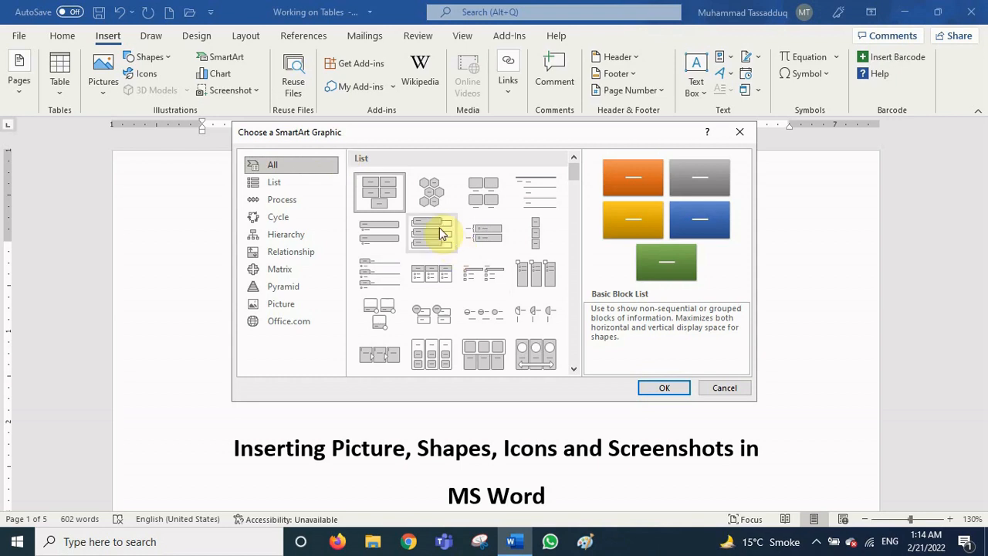
click(291, 186)
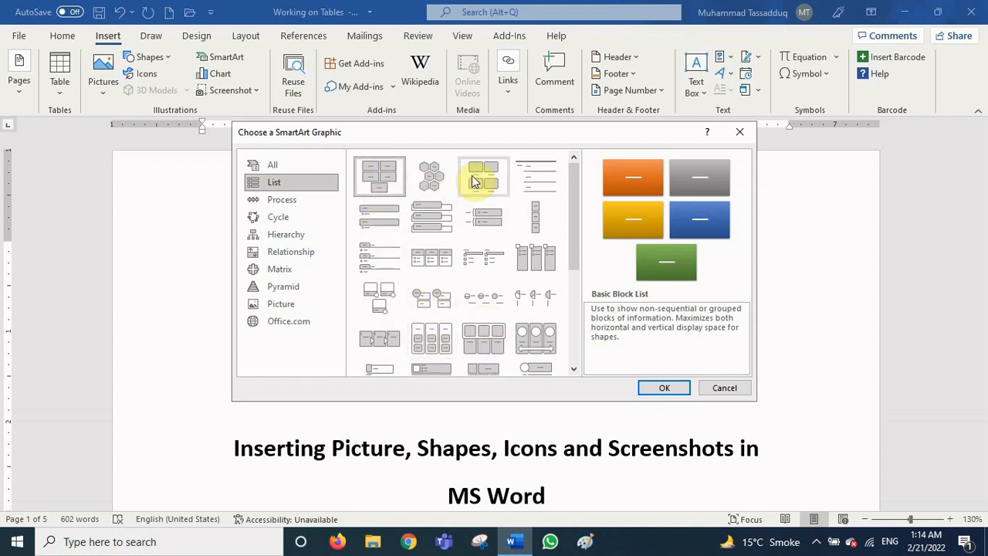
click(392, 175)
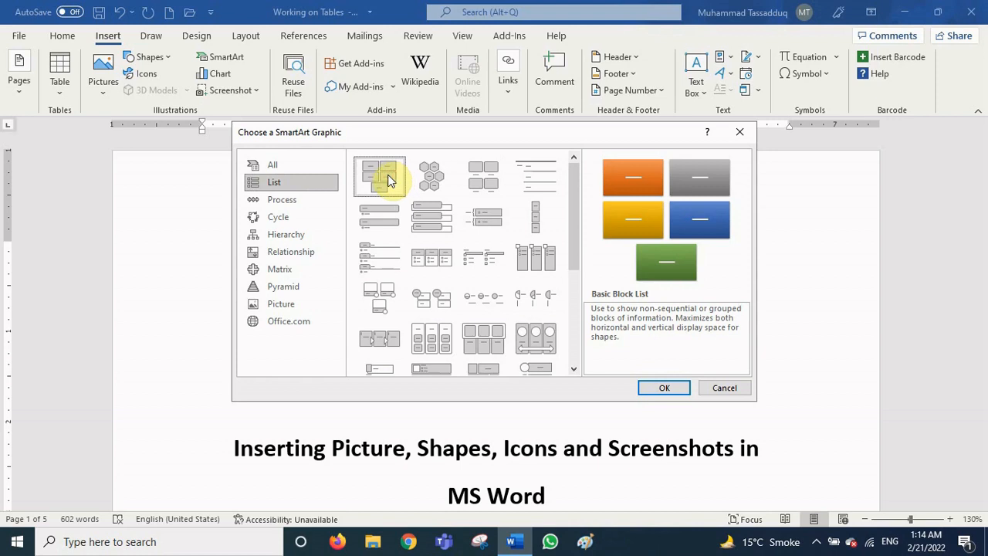
click(673, 391)
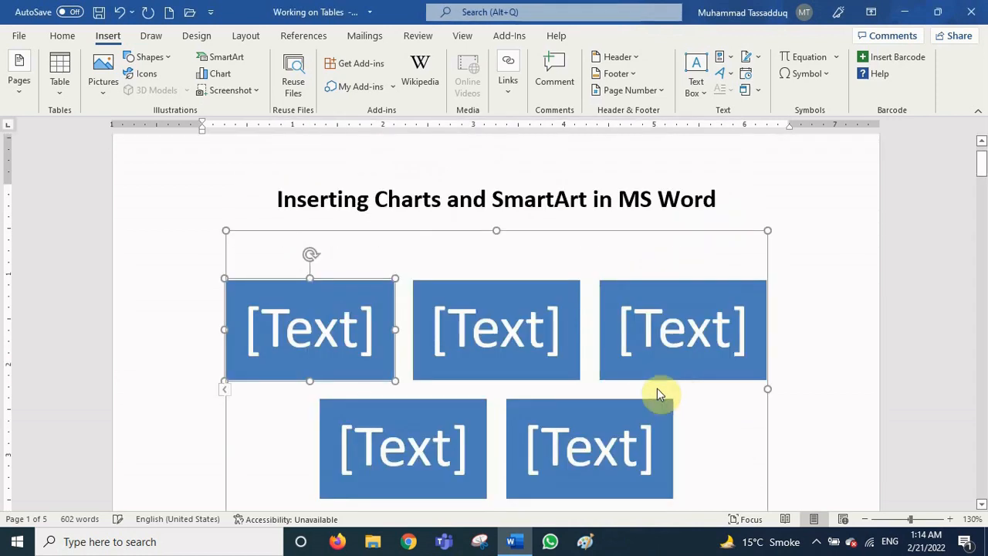
Step: Label the three blocks in the upper row of the SmartArt graphic CPU, RAM and ROM
scroll(427, 320, down, 1)
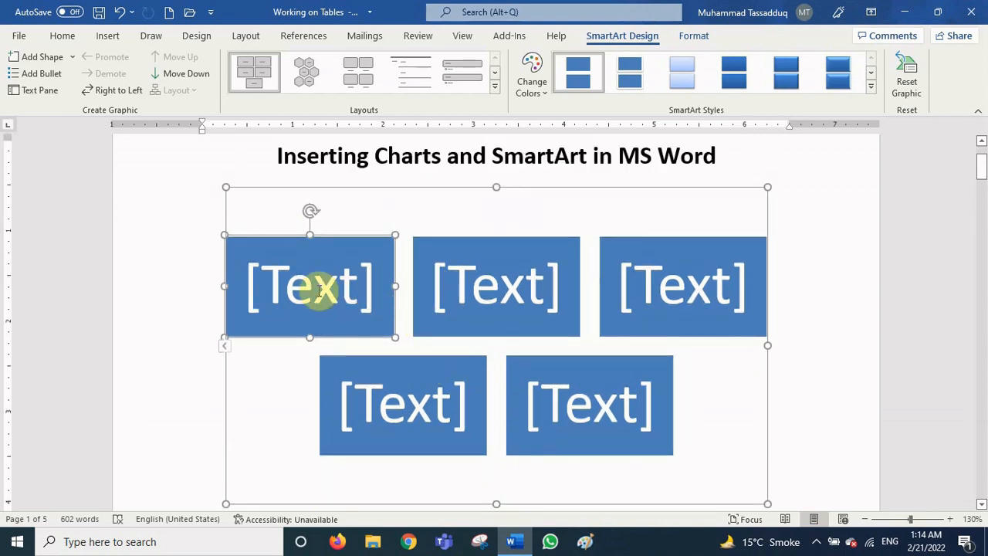
click(319, 291)
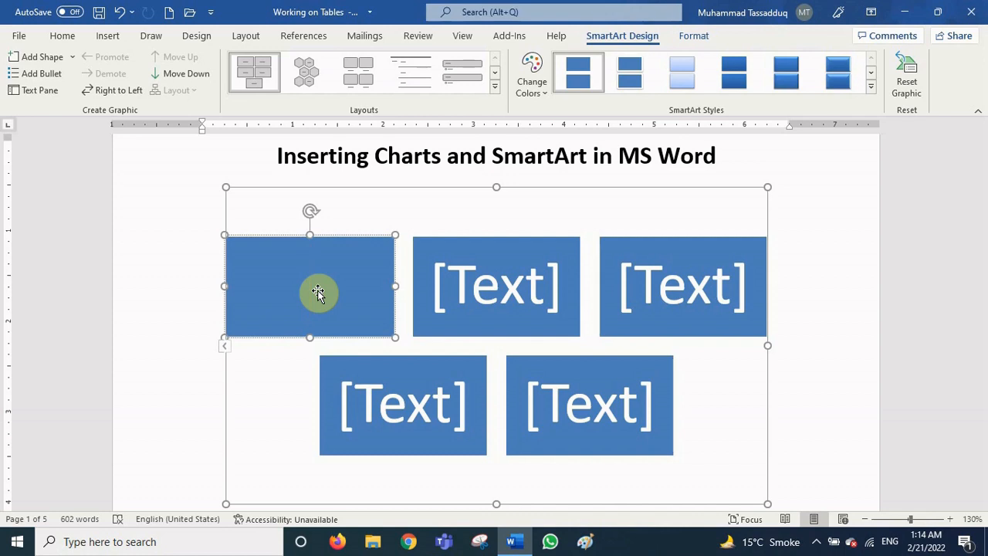
text(CPU)
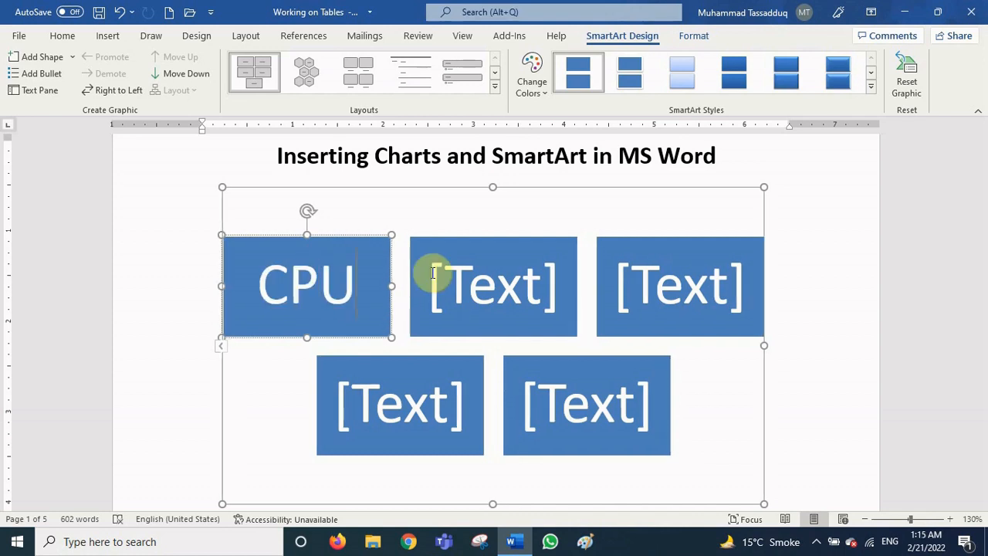
click(507, 288)
text(RA)
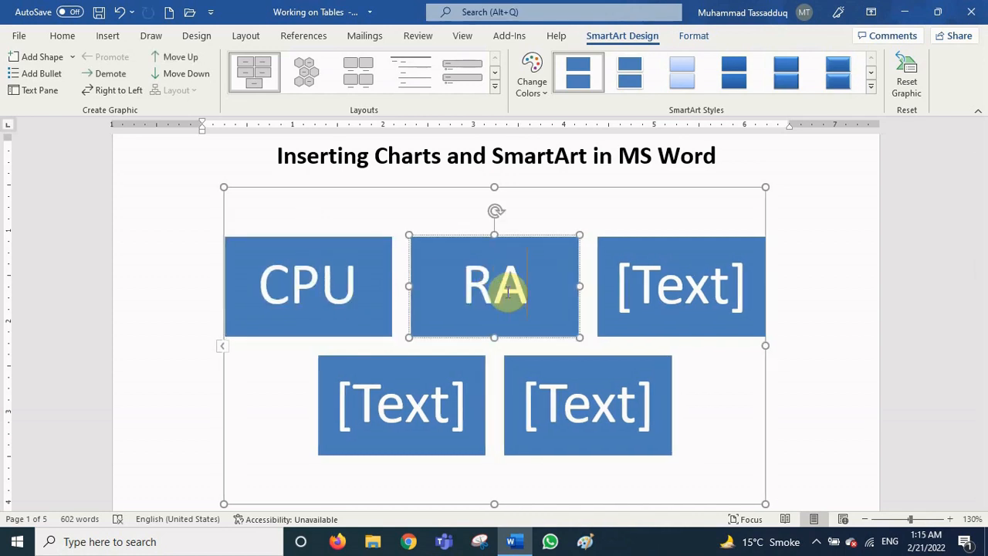
text(M)
click(656, 294)
text(ROM)
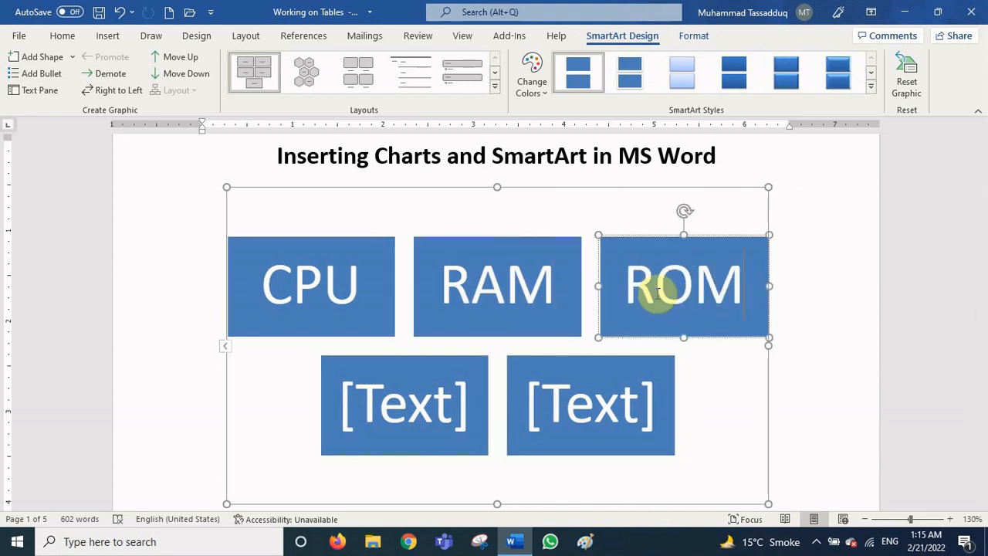
Step: Label the two blocks in the lower row of the SmartArt graphic MOUSE and KEYBOARD
click(434, 409)
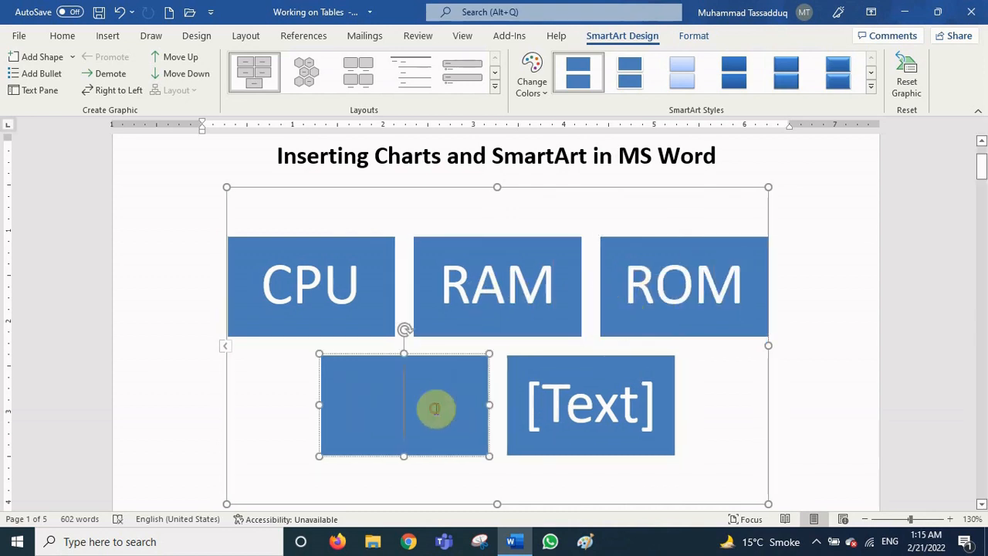
text(MOUSE)
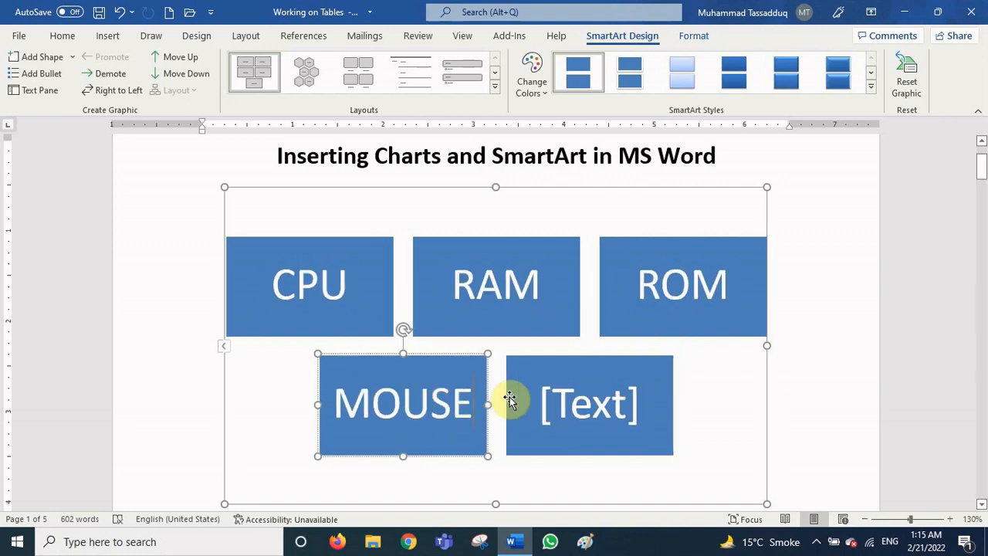
click(585, 401)
text(KE)
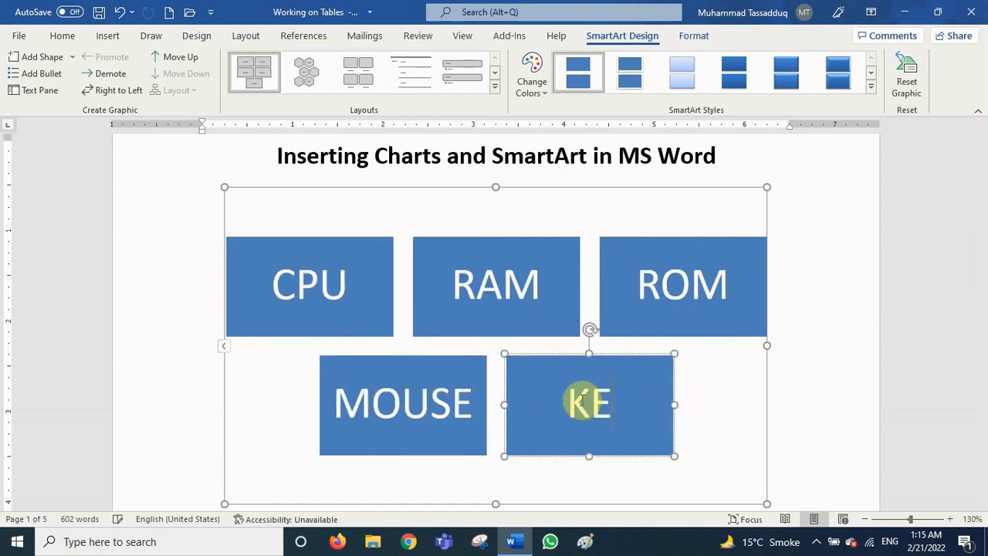
text(YBOARD)
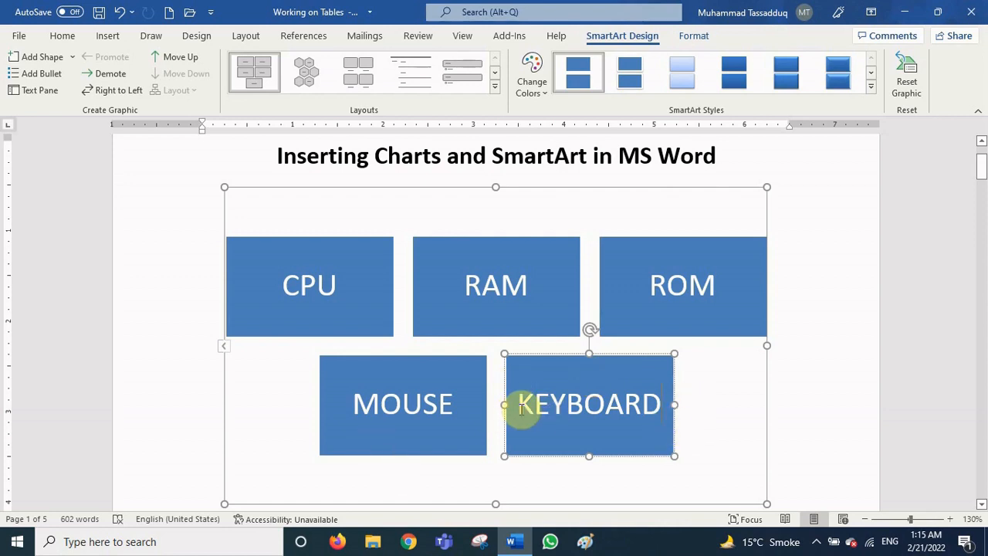
Step: Add a new shape after the KEYBOARD block at the end of the SmartArt graphic
click(692, 400)
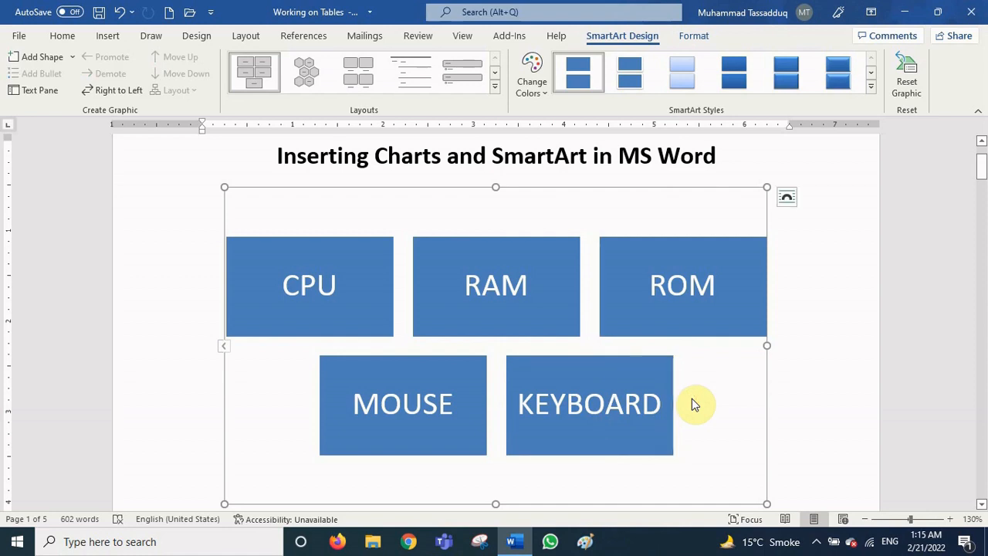
click(72, 57)
click(72, 56)
click(72, 58)
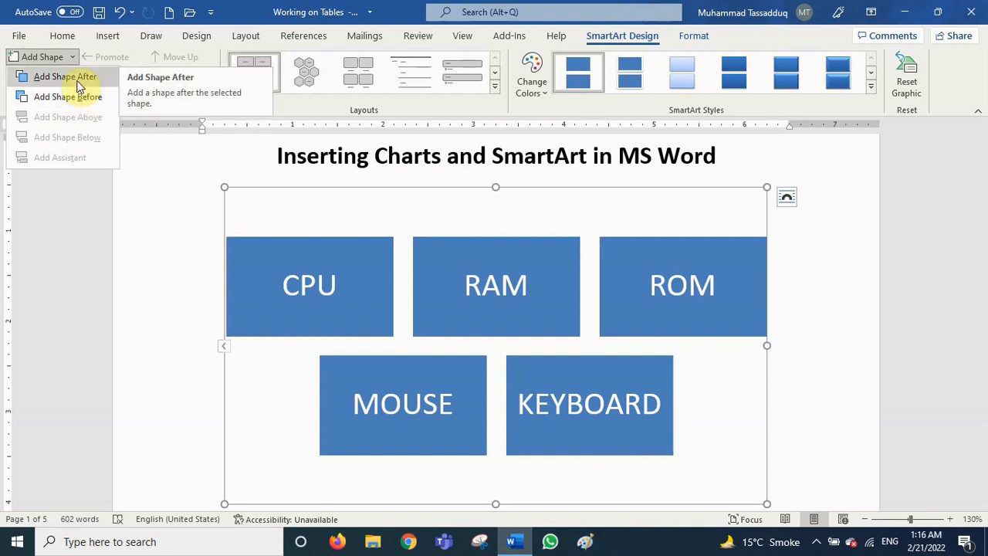
click(77, 82)
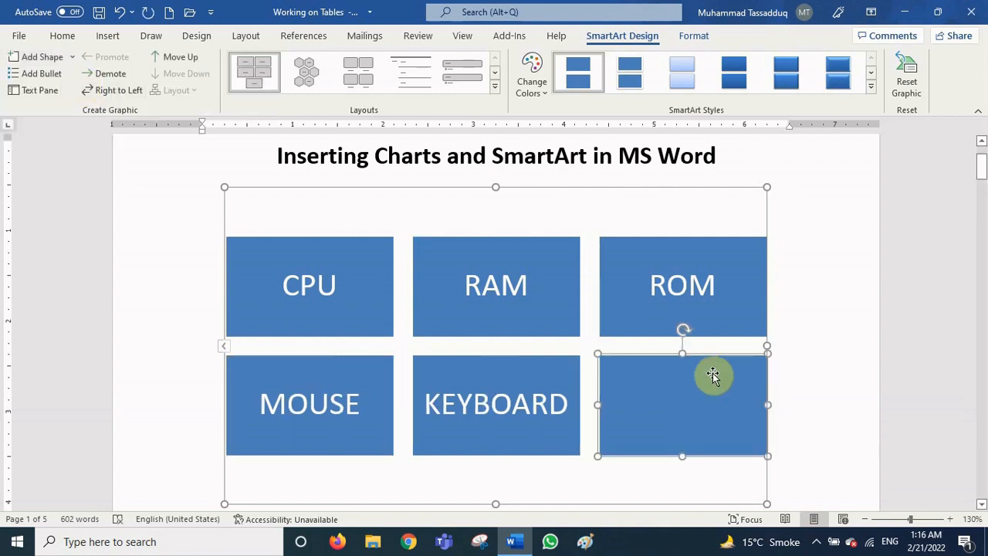
Step: Edit the text of the new empty block and label it HDD
right_click(687, 406)
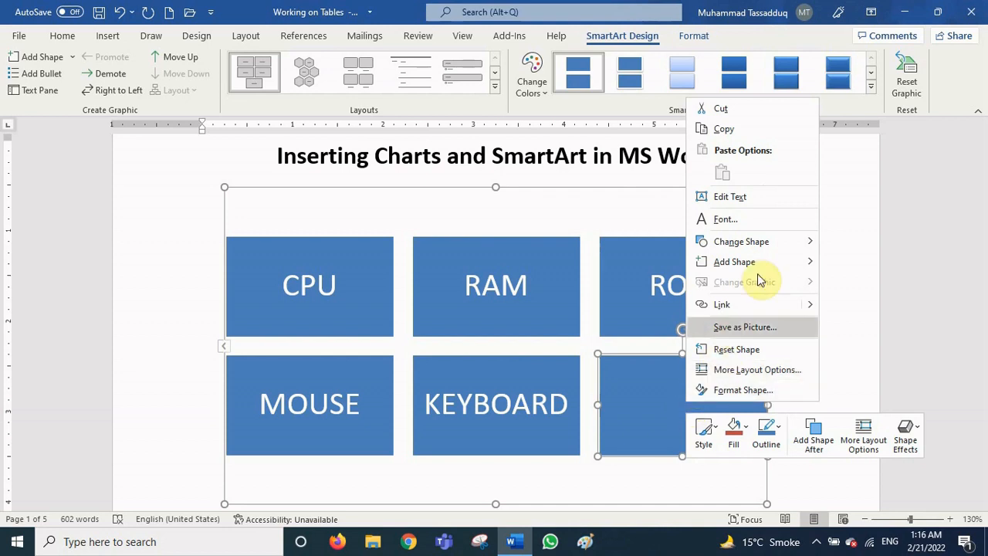
mouse_move(743, 264)
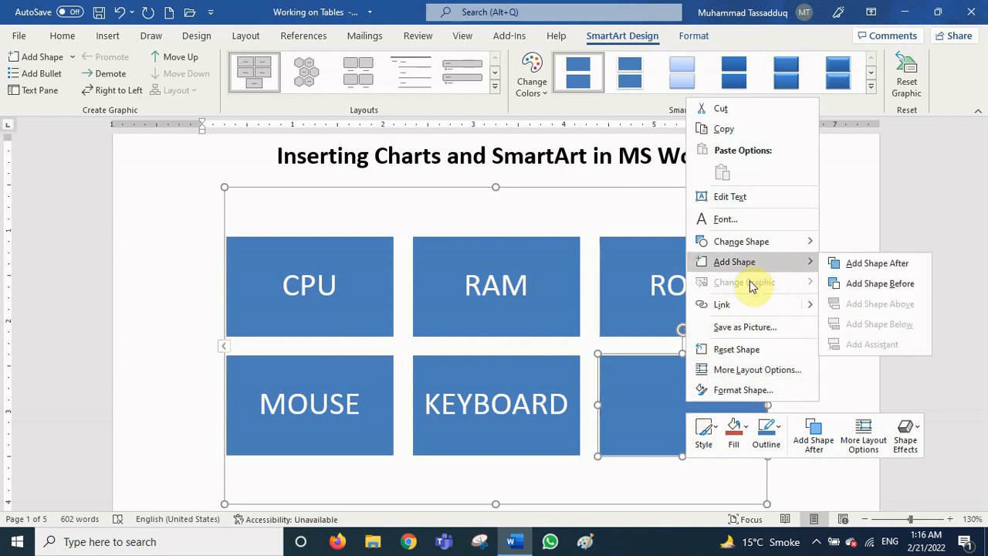
click(760, 198)
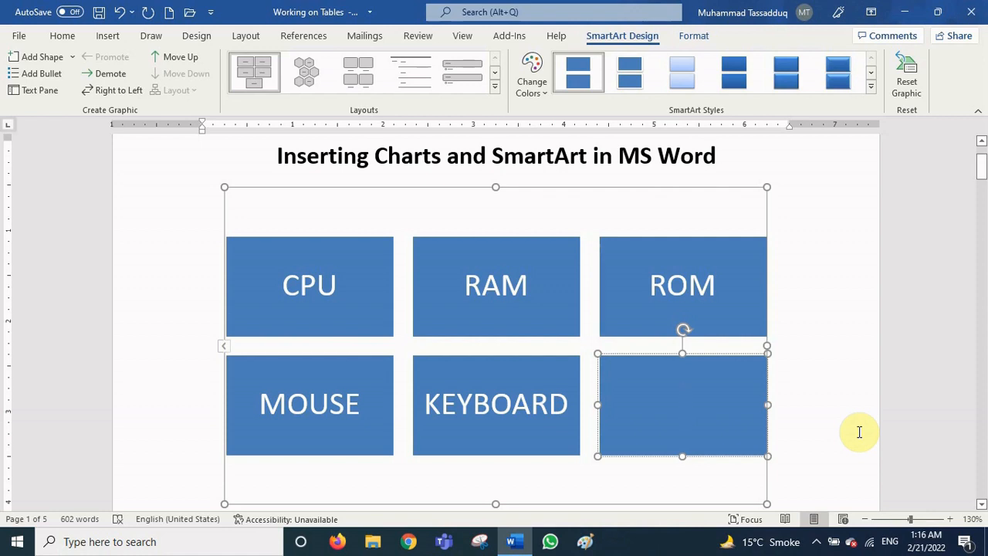
text(h)
key(BackSpace)
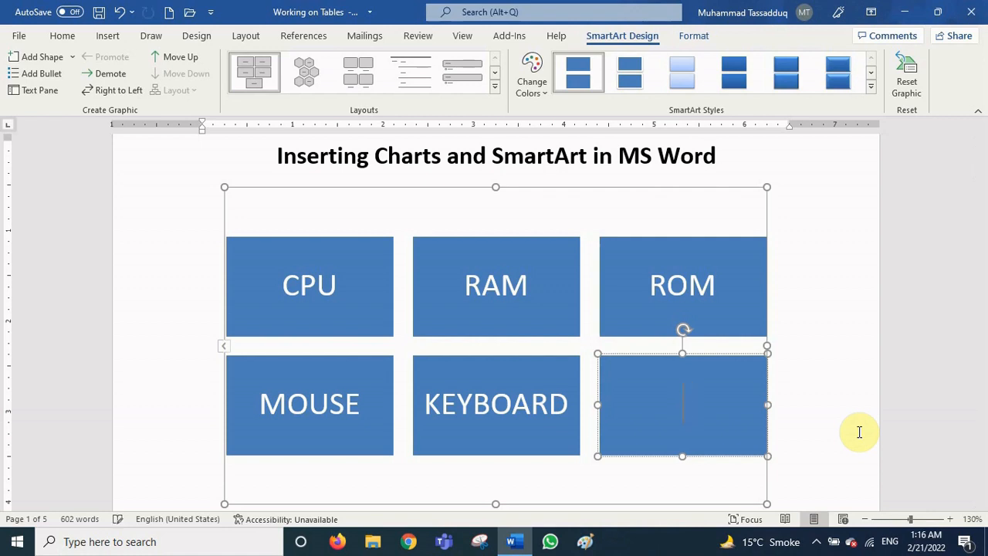
text(HDD)
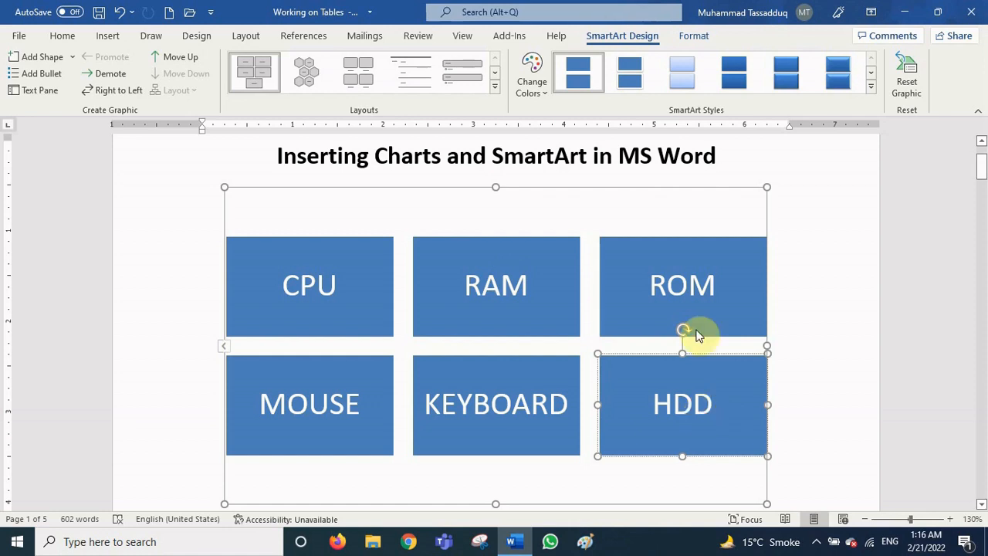
Step: Move the HDD block up two positions, ahead of MOUSE, and try a bullet inside it, removing the bullet again
click(191, 59)
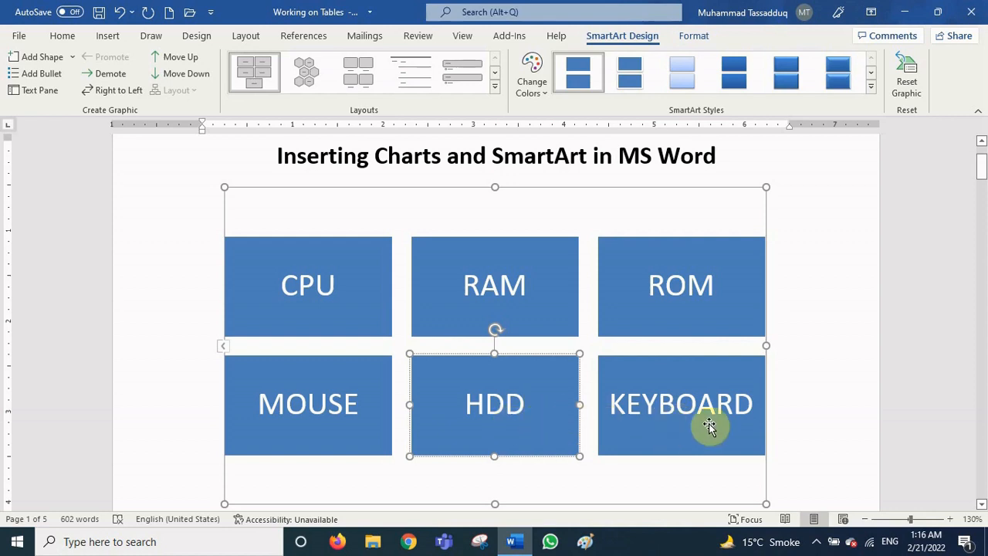
click(180, 58)
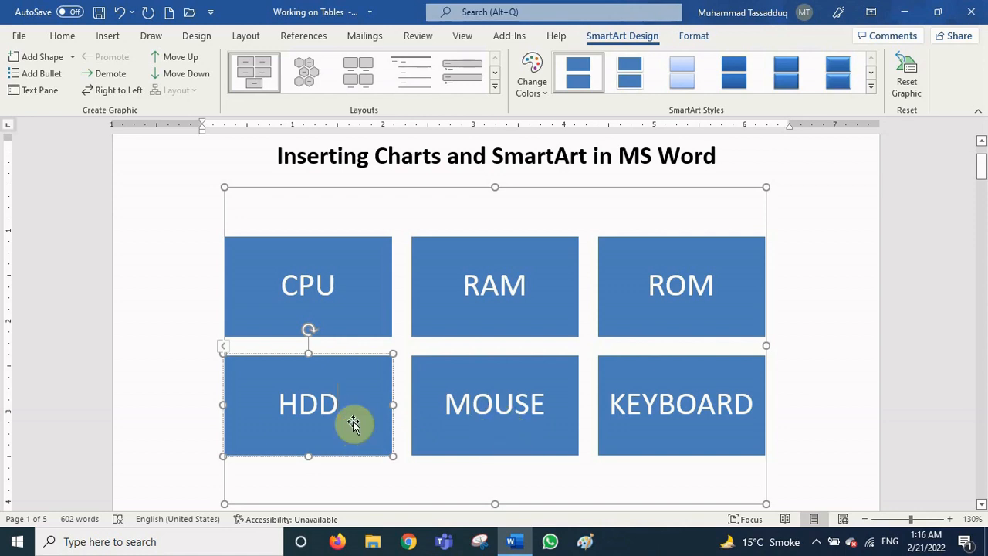
click(35, 76)
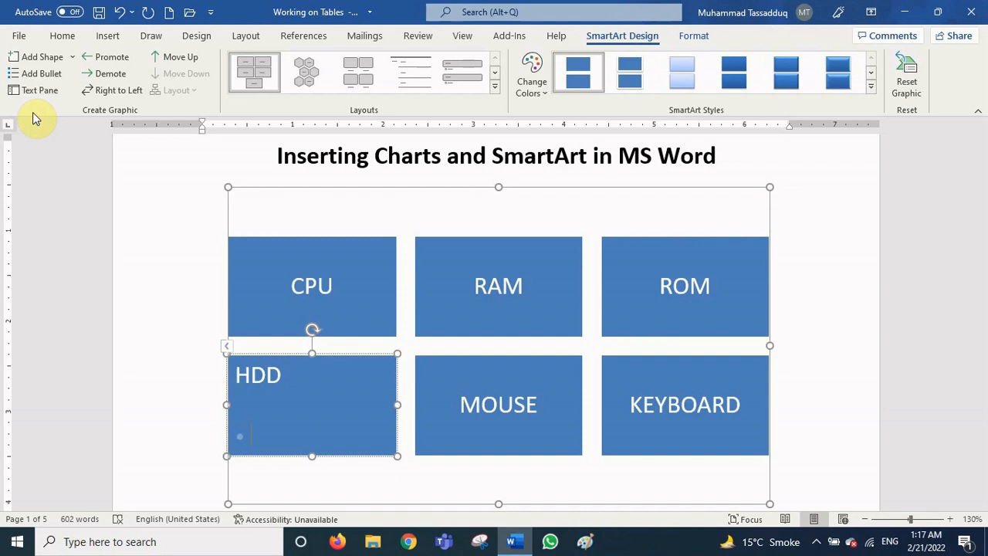
key(BackSpace)
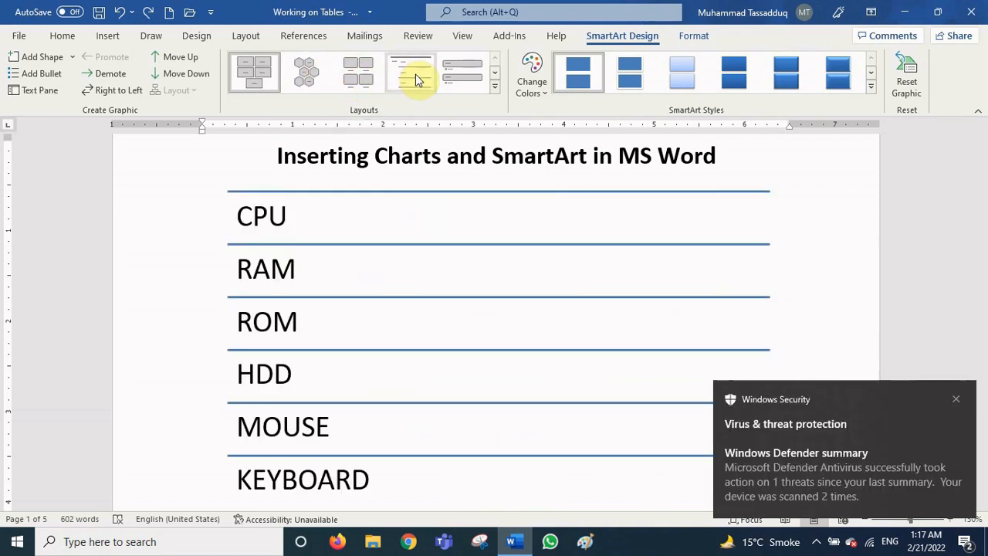
Step: Change the SmartArt layout to the vertical list of bars with a circular picture placeholder beside each item
click(495, 87)
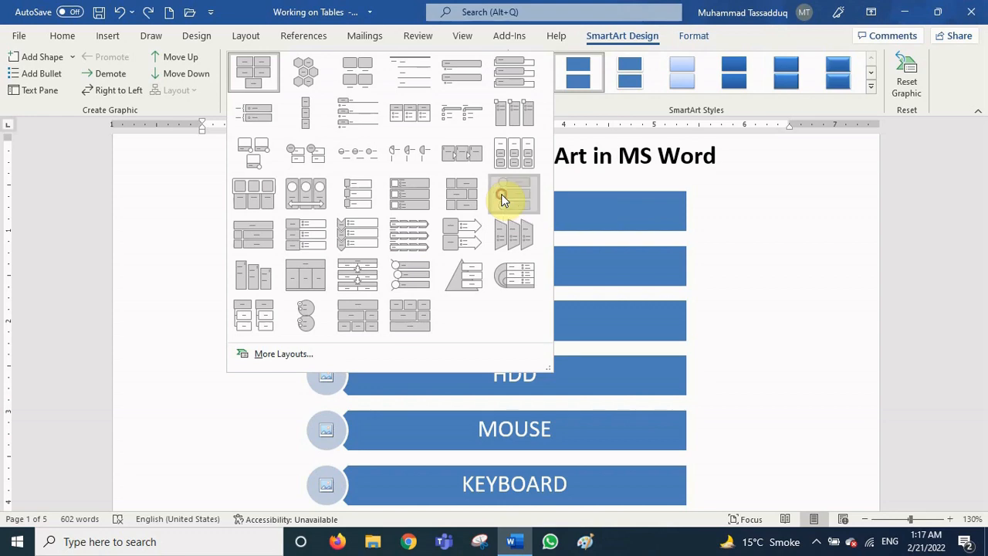
click(502, 199)
scroll(440, 279, down, 2)
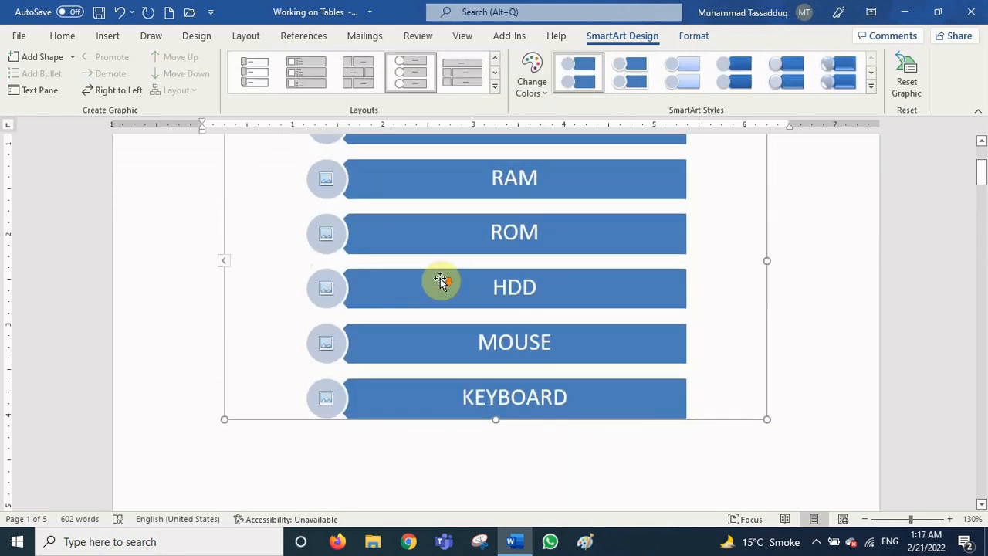
scroll(440, 279, up, 2)
scroll(440, 280, down, 1)
scroll(440, 279, up, 1)
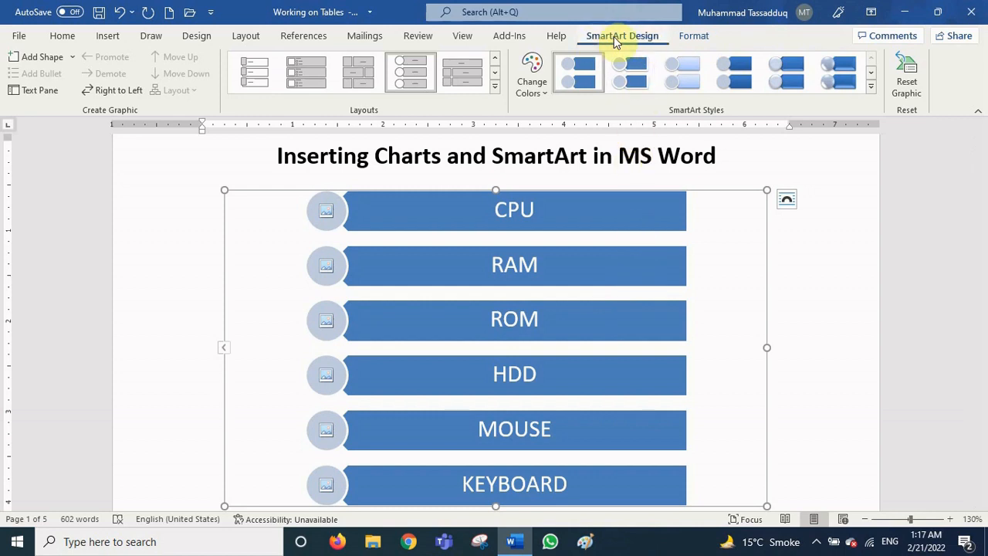
Step: Select the CPU bar and browse the theme shape styles for it without applying one
click(695, 37)
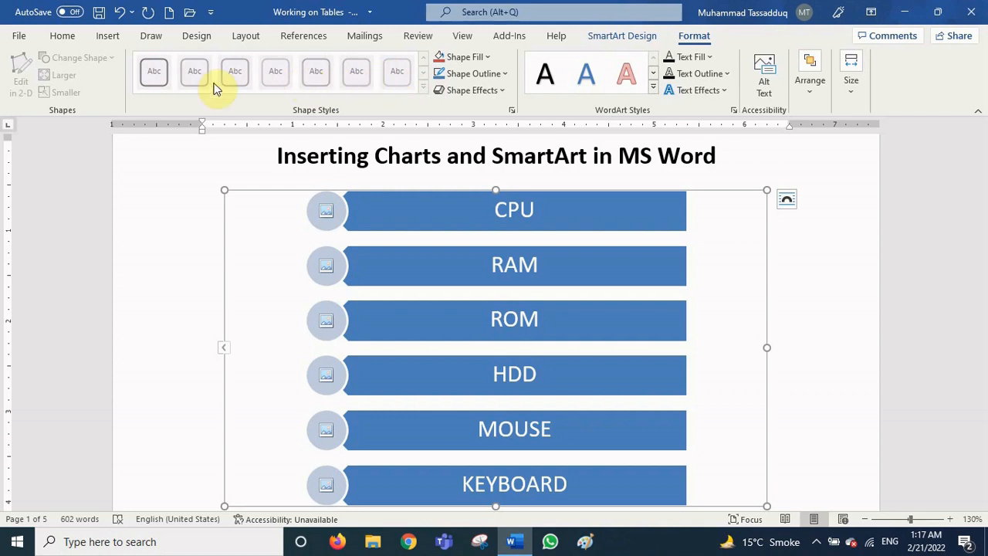
click(358, 223)
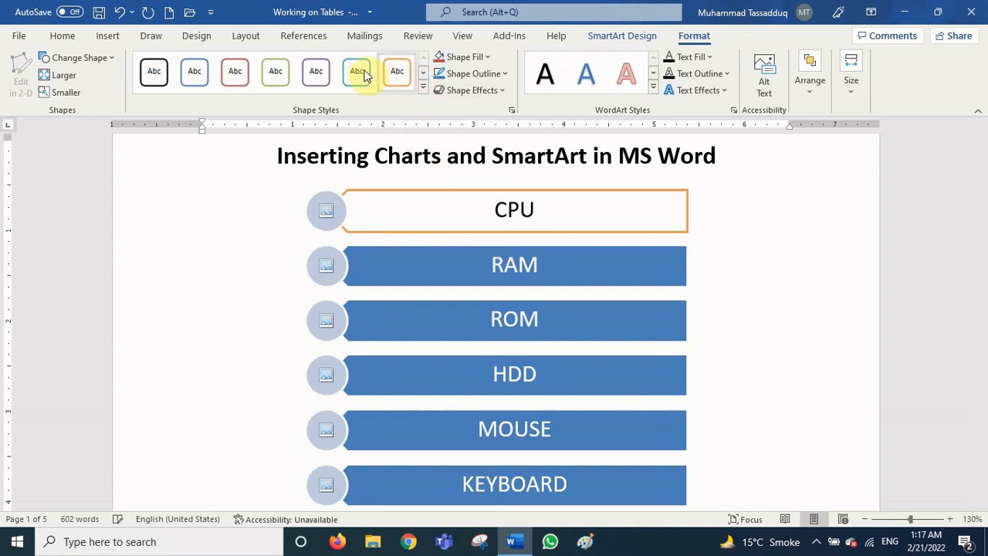
click(423, 87)
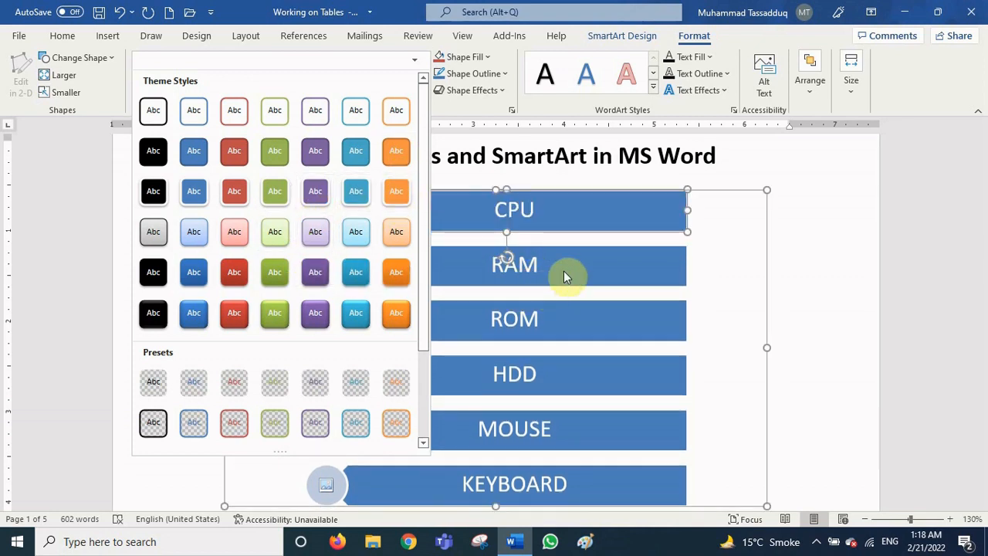
click(795, 235)
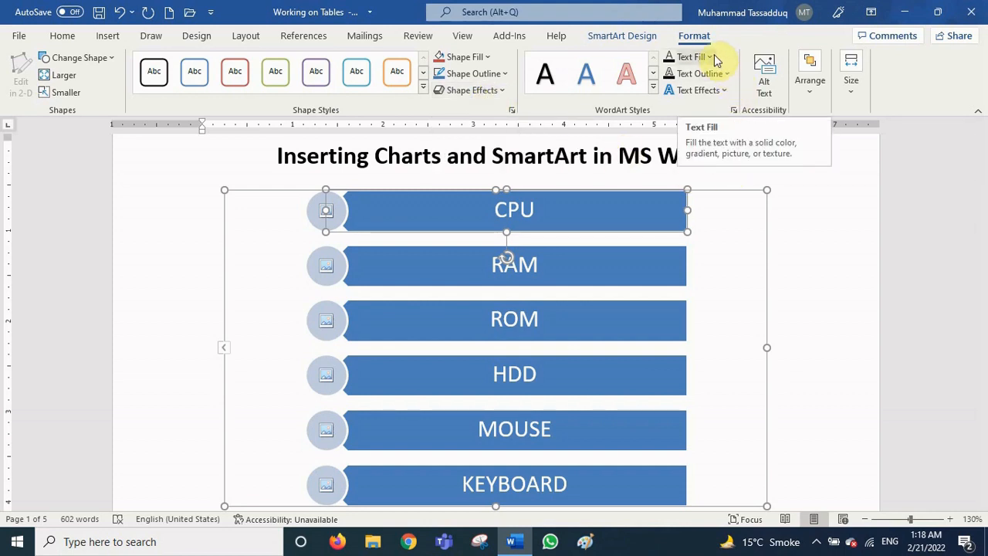
Step: Browse the text effects, text fill colours and WordArt styles available for the CPU bar without applying any
click(727, 93)
mouse_move(729, 125)
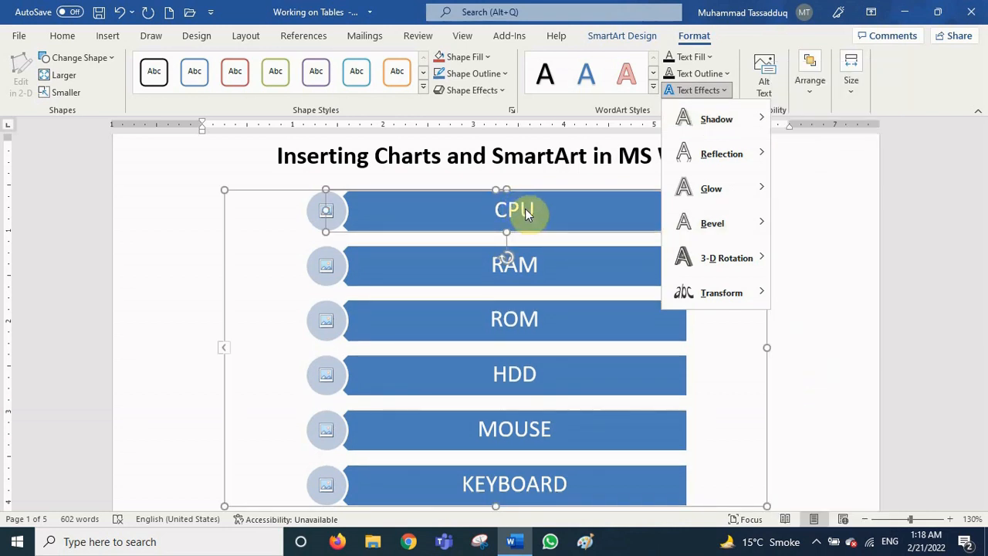
mouse_move(755, 134)
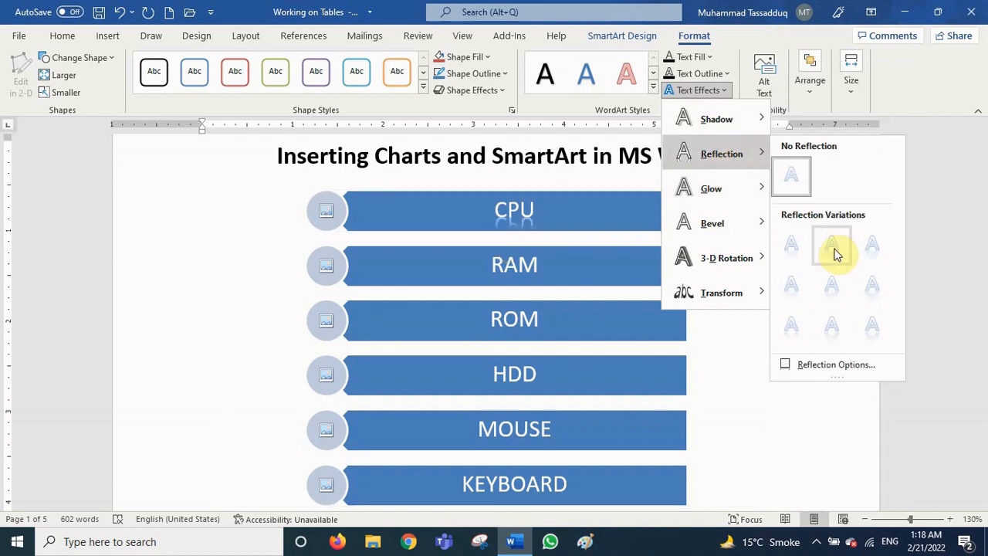
mouse_move(731, 191)
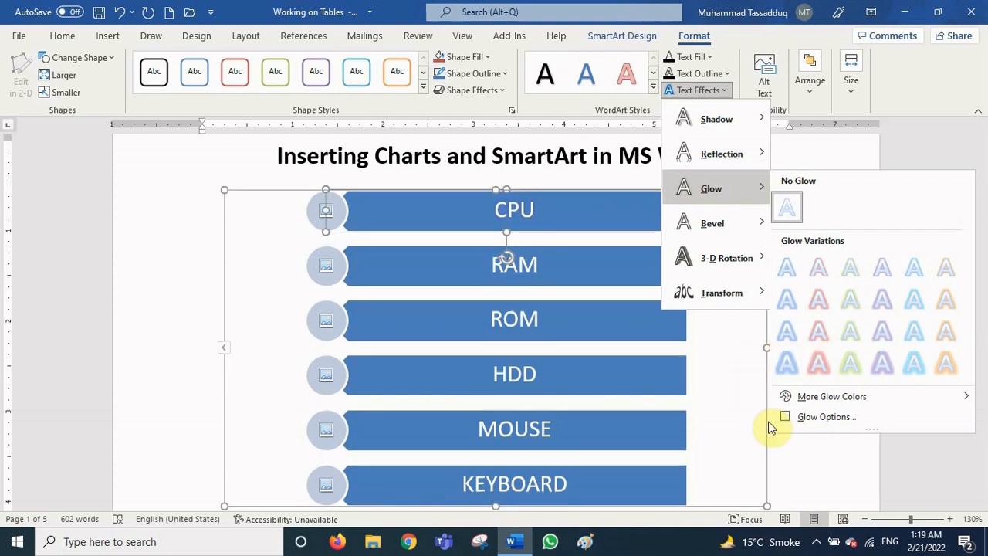
click(782, 452)
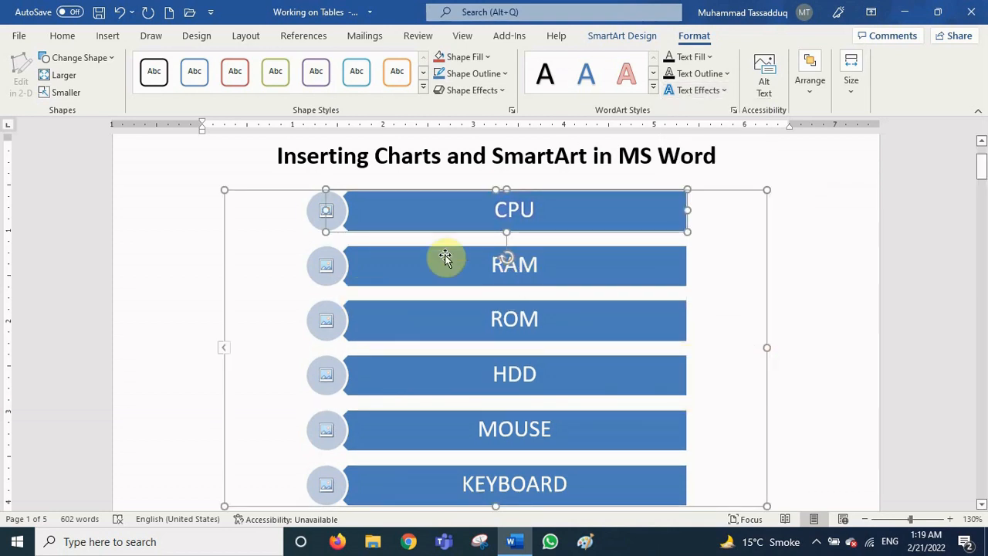
click(710, 58)
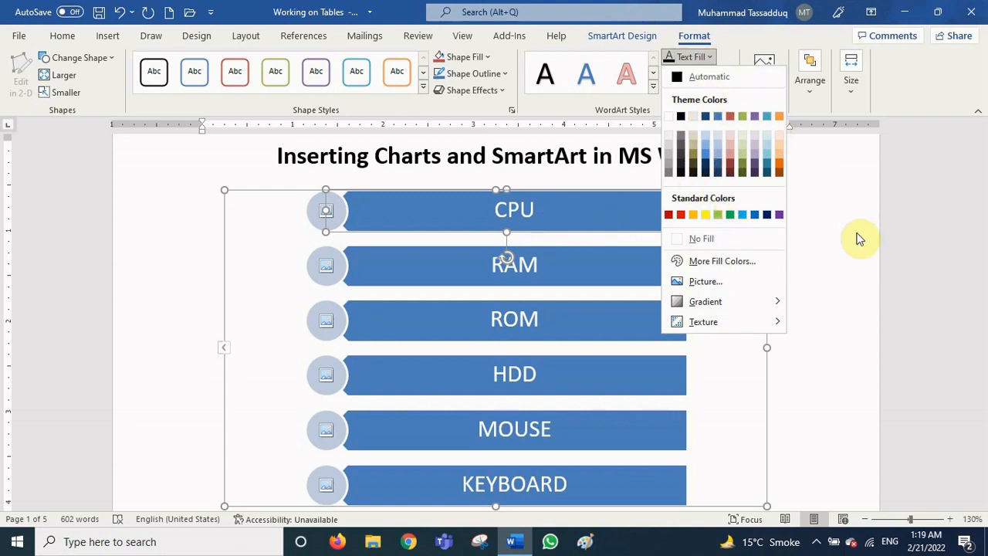
click(819, 221)
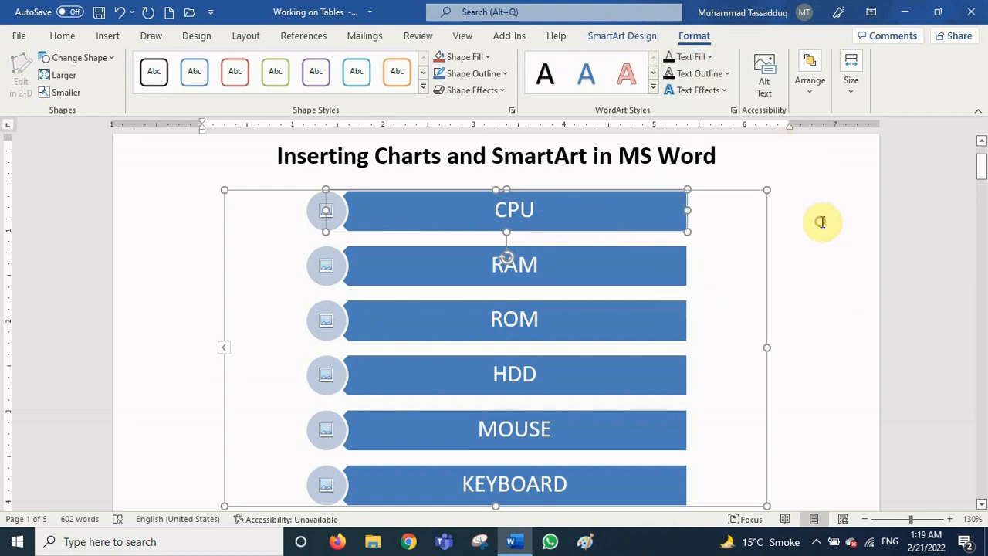
click(654, 91)
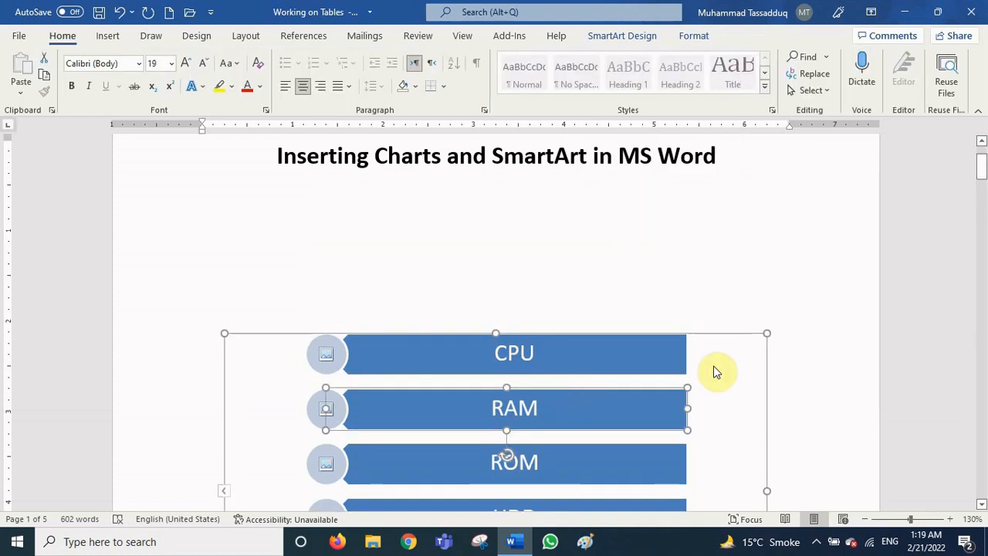
Step: Shrink the component list SmartArt graphic proportionally to about 4 inches wide
drag(766, 332, 593, 386)
scroll(777, 347, down, 4)
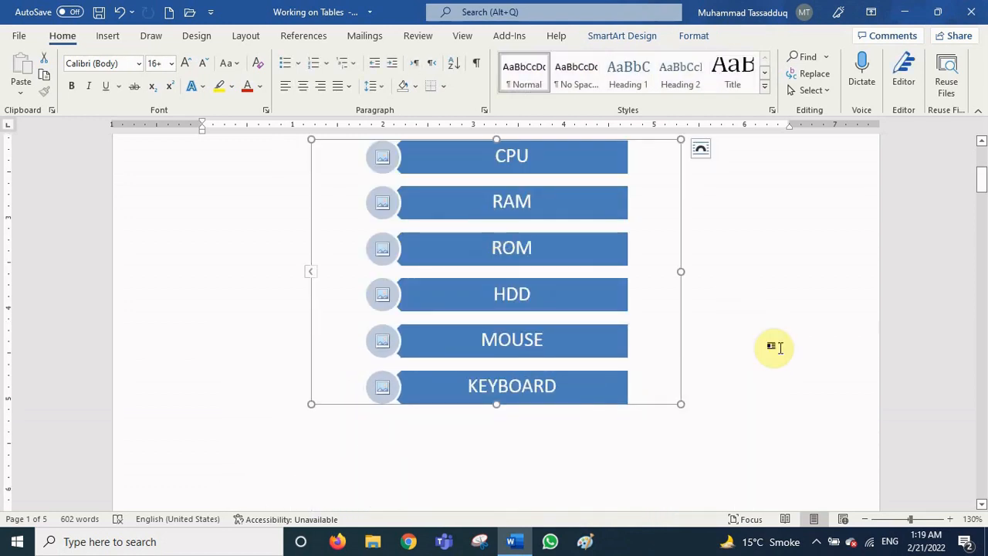
scroll(785, 353, up, 5)
Step: Insert a Basic Process SmartArt graphic from the Process category on the empty line below the heading
click(492, 228)
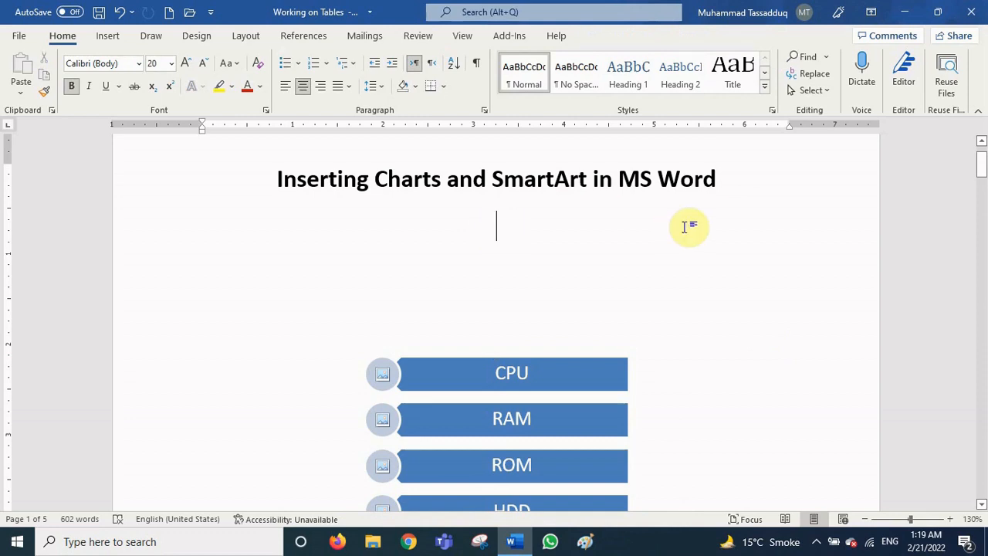
click(109, 36)
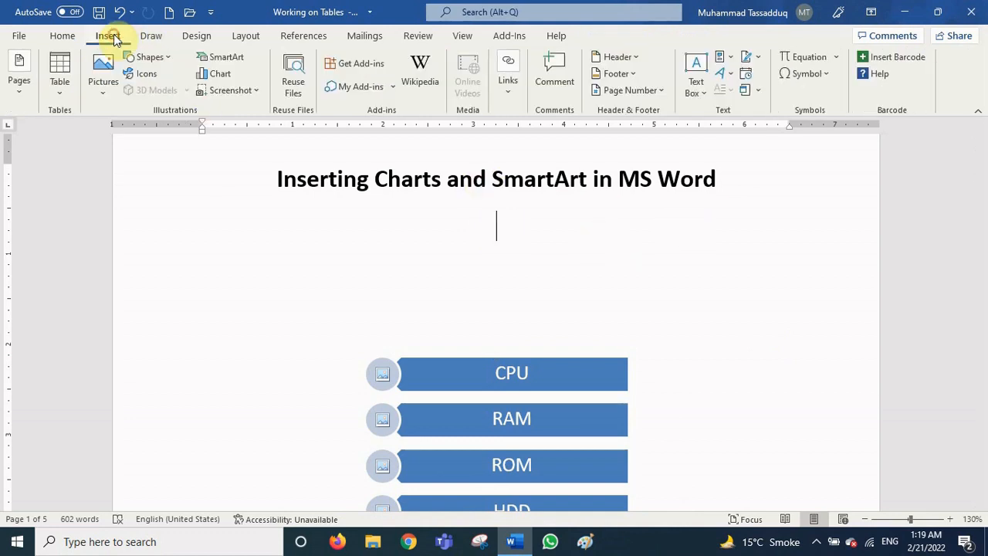
click(240, 60)
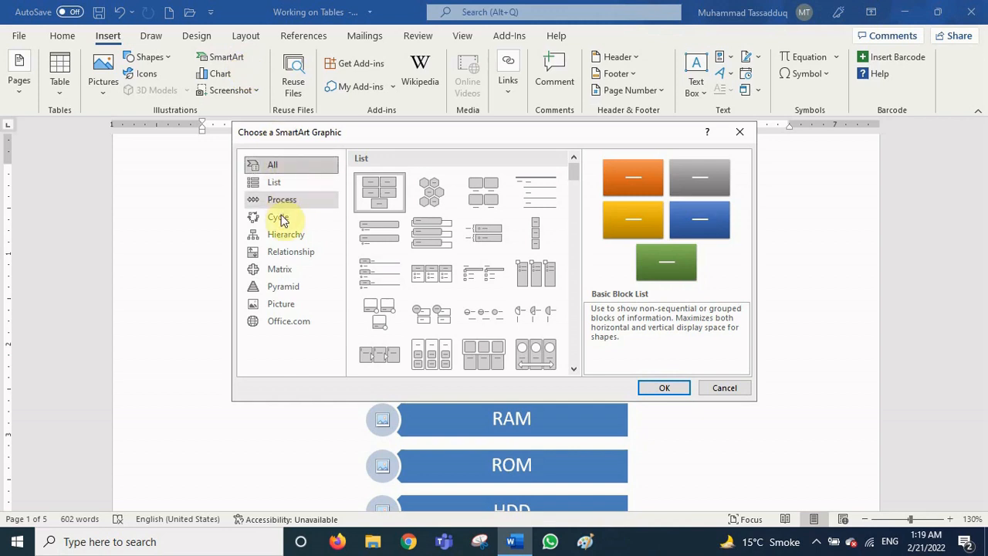
click(290, 204)
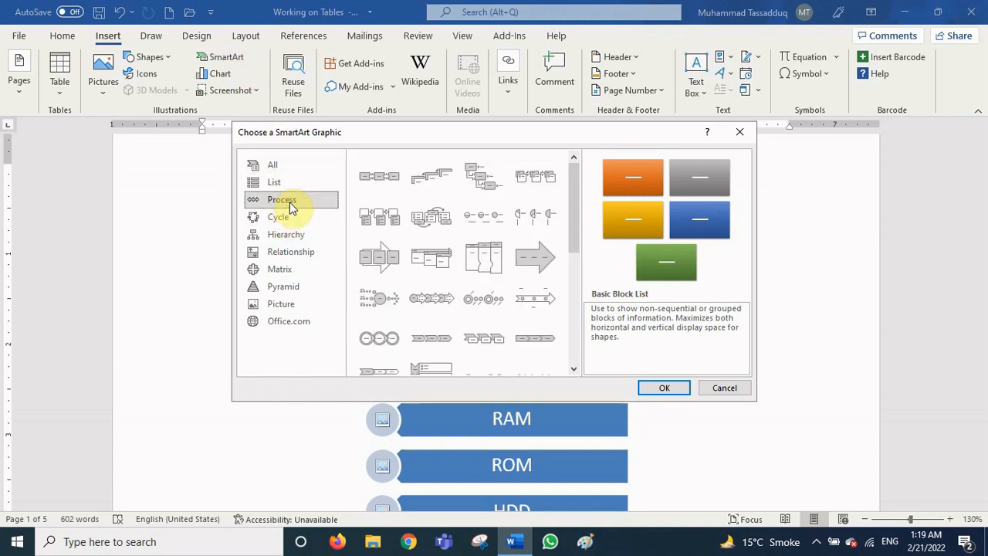
click(379, 185)
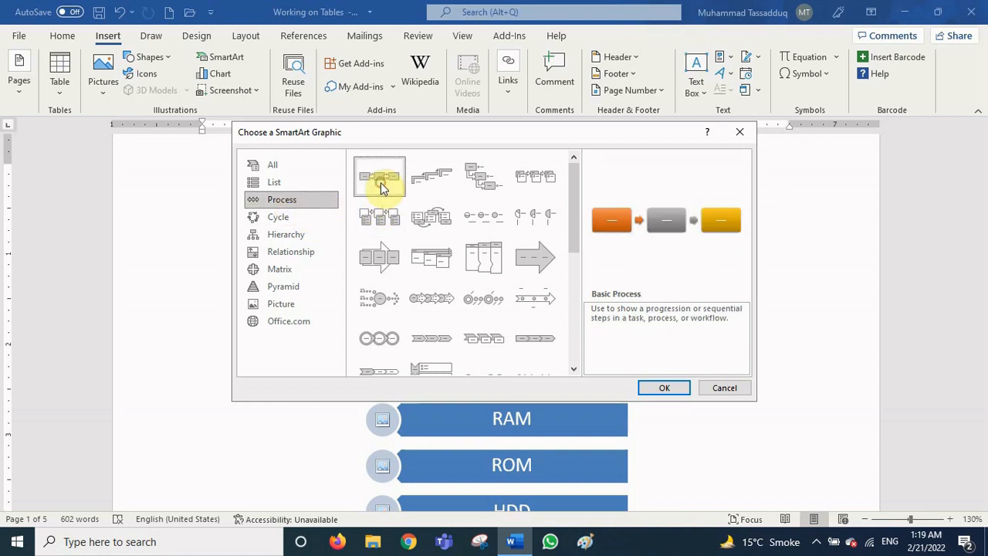
click(660, 387)
Step: Apply the 3-D Bird's Eye Scene style to the new process graphic
scroll(417, 417, down, 1)
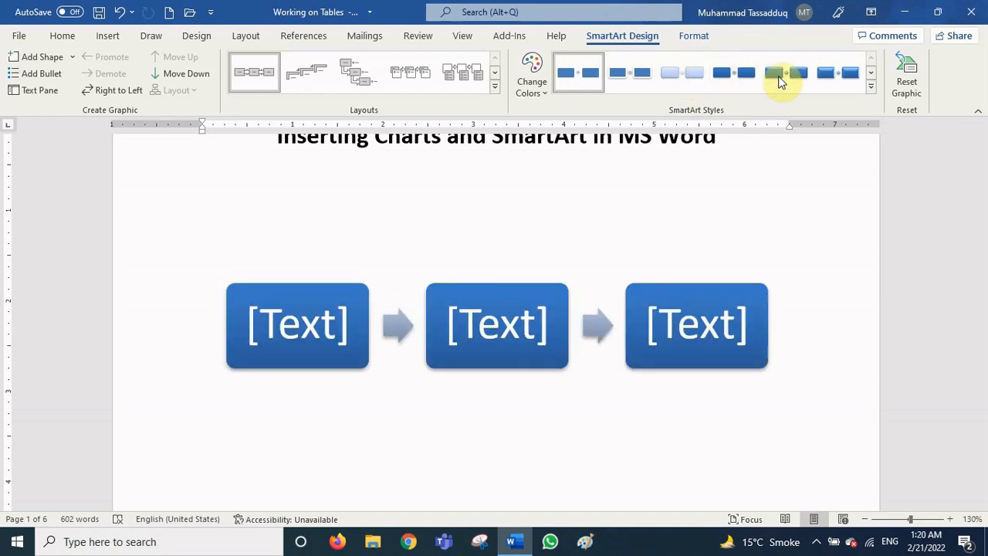
click(870, 86)
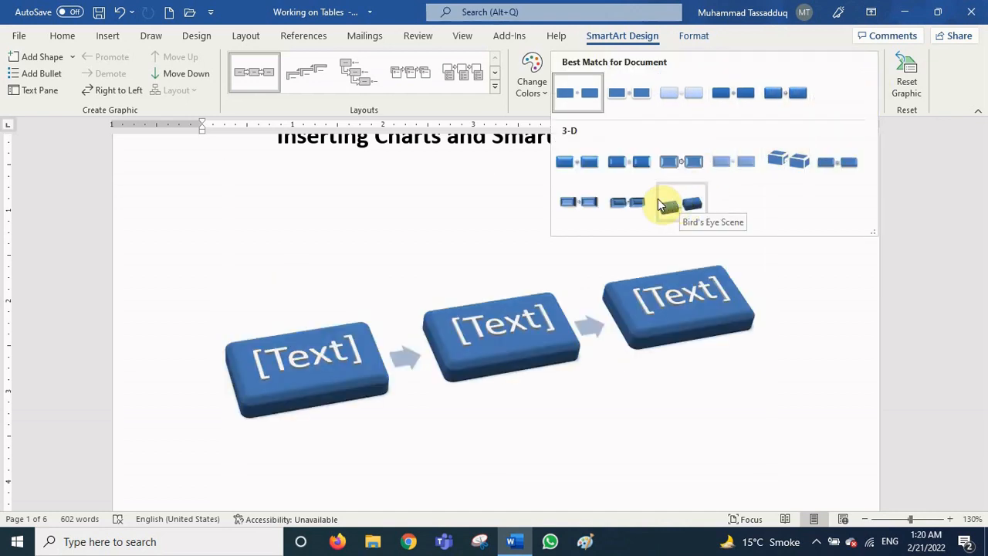
click(680, 207)
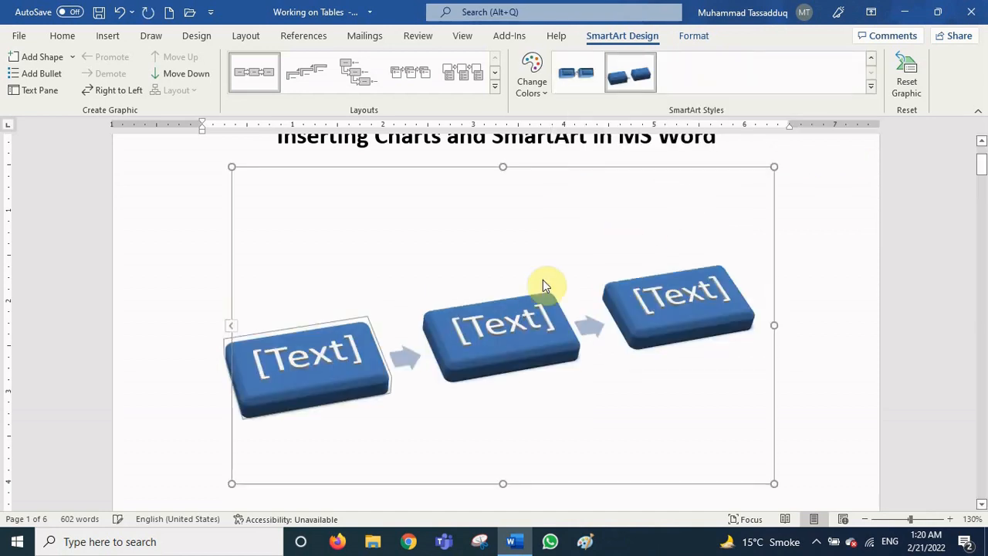
Step: Label the three process blocks Data, Processing and Information, in flow order
click(295, 367)
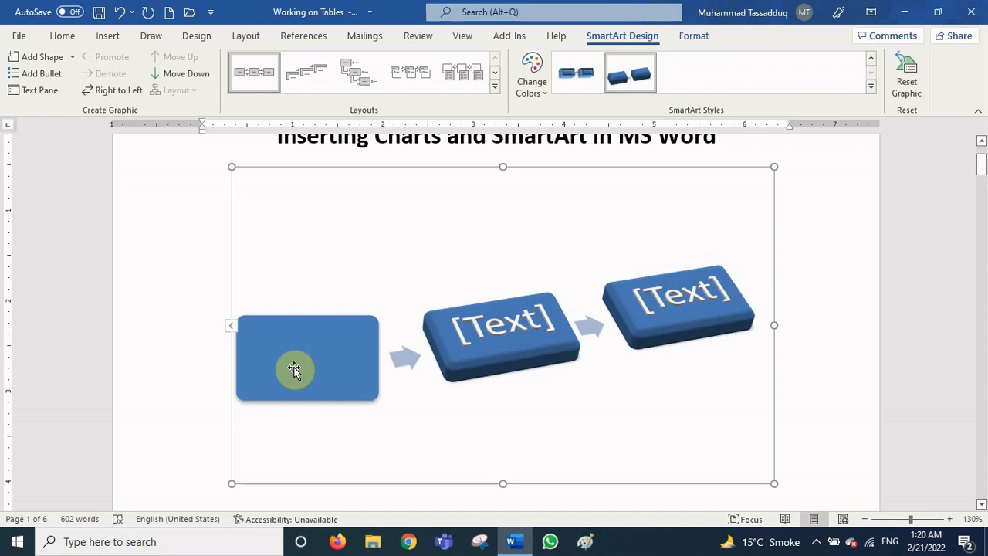
text(dA)
key(BackSpace)
key(BackSpace)
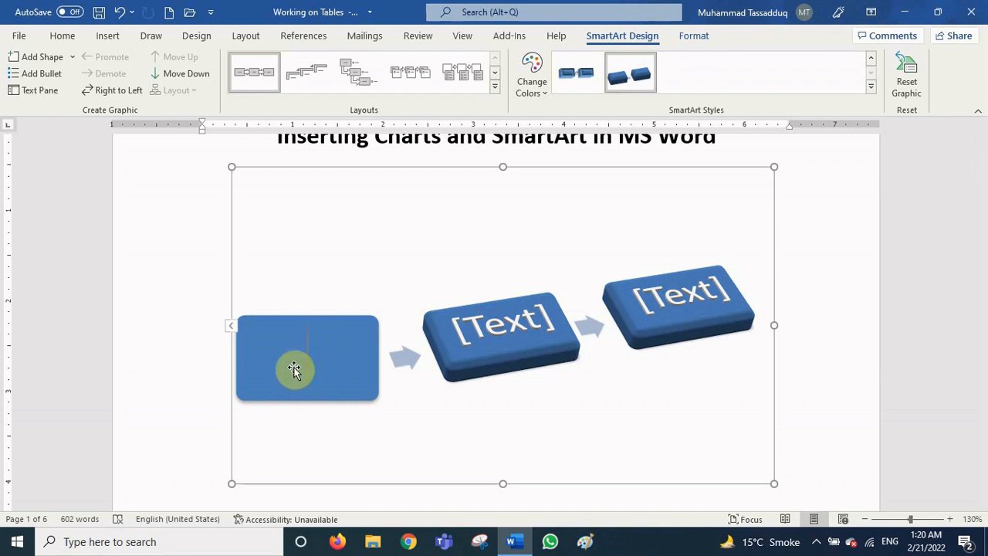
text(Data)
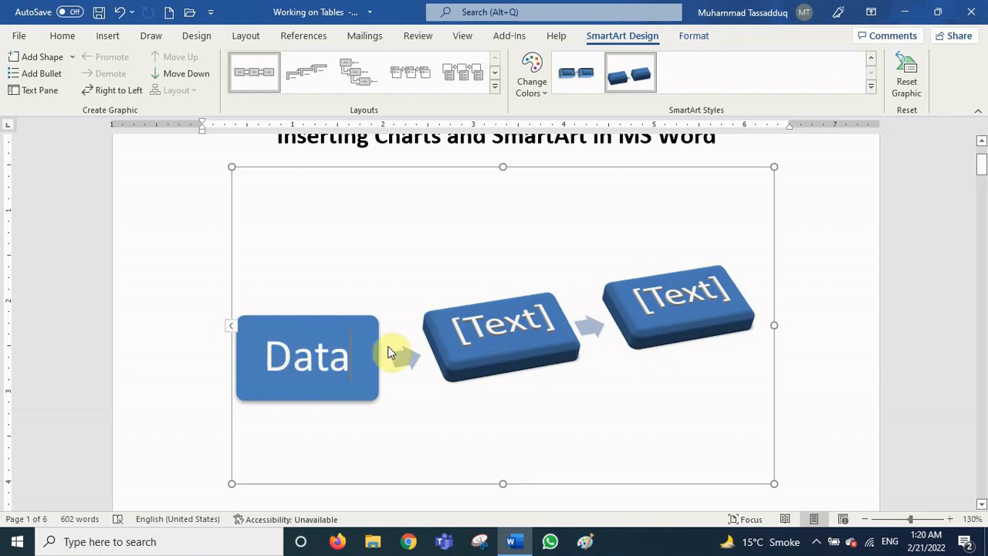
click(513, 323)
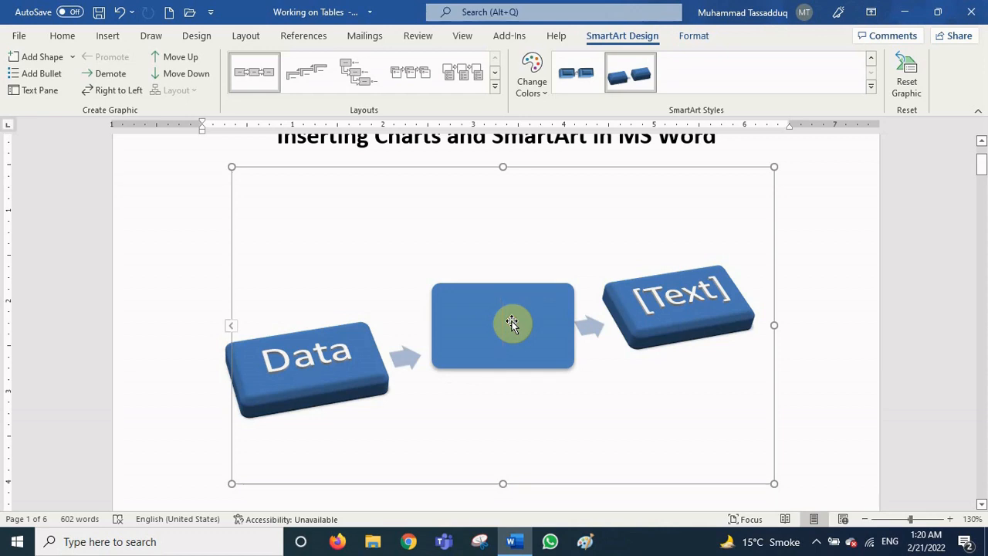
text(Processin)
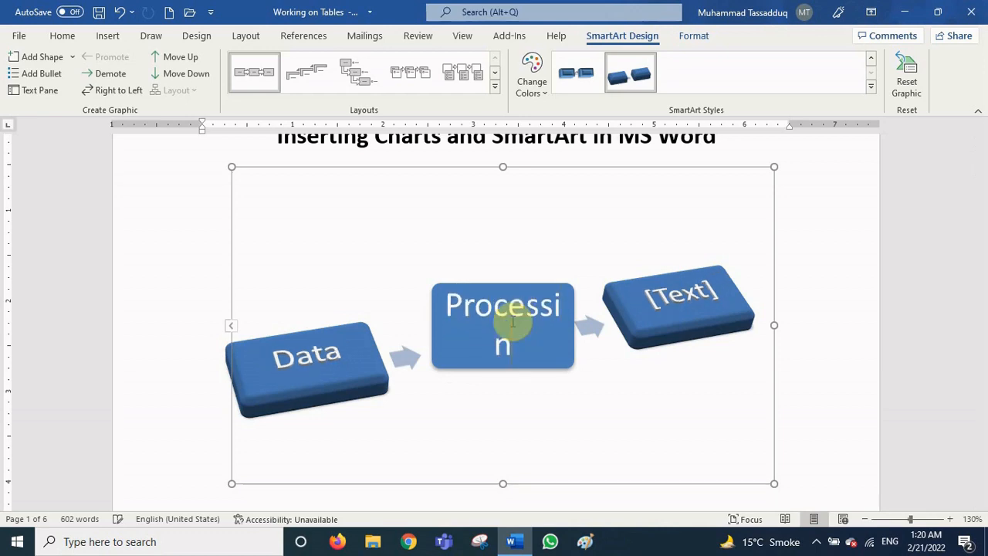
text(g)
click(689, 297)
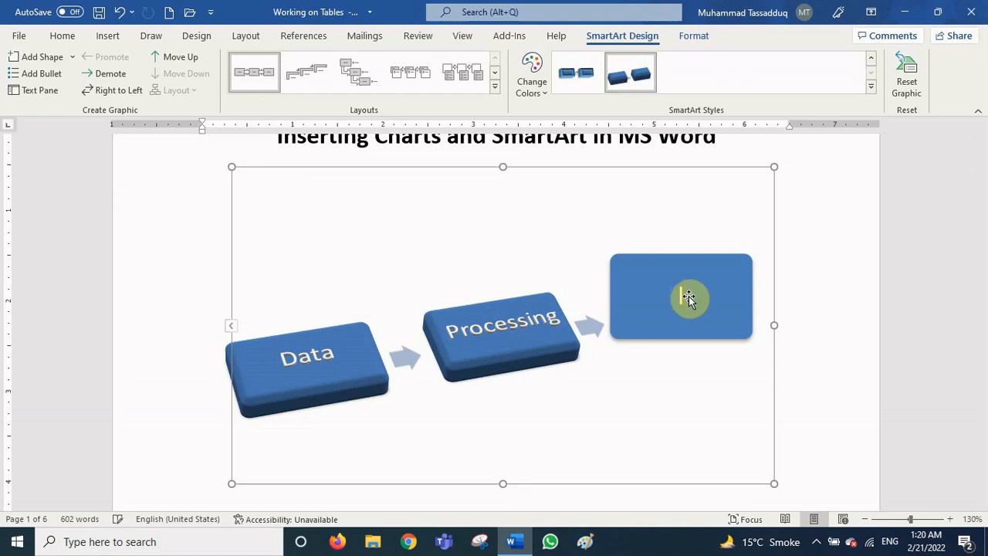
text(Information)
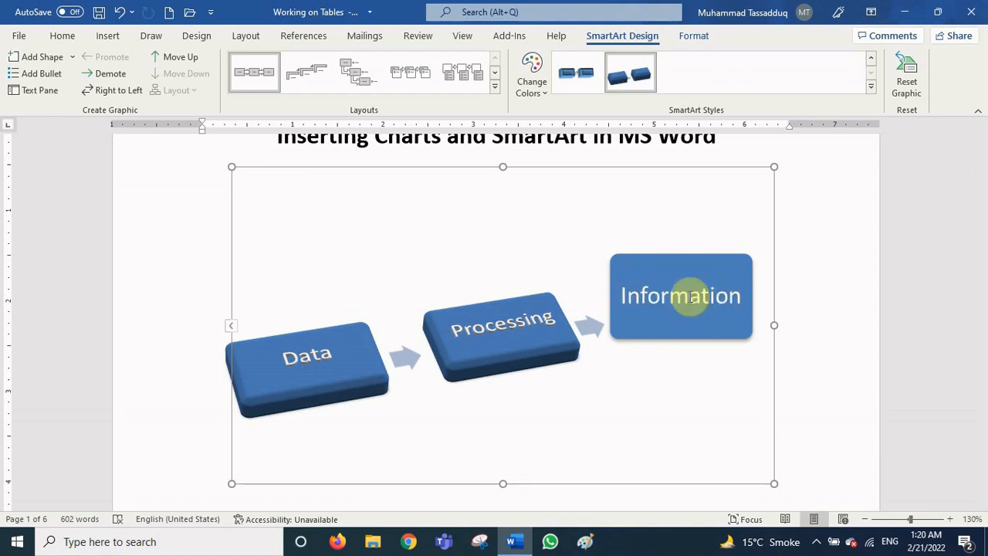
click(698, 388)
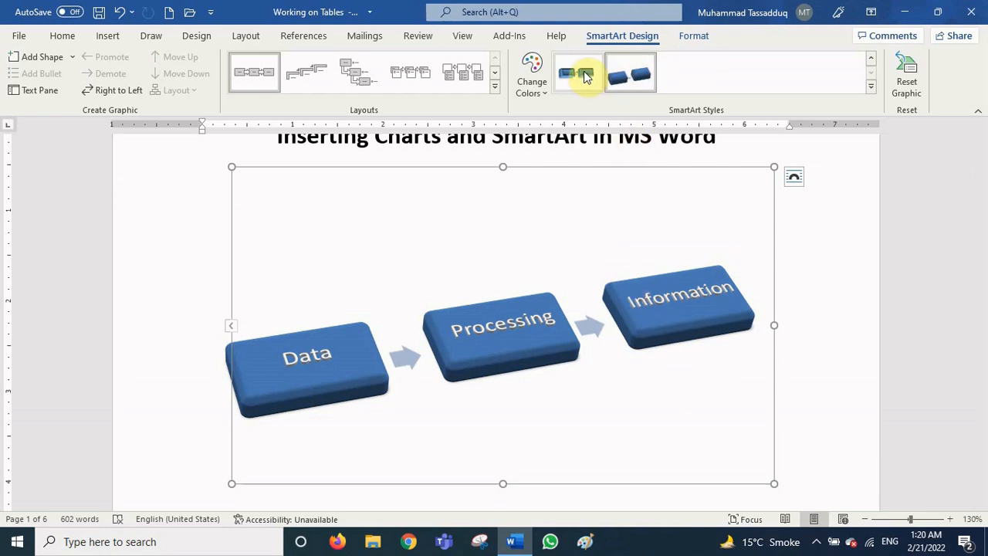
Step: Switch the process graphic to the 3-D style just before Bird's Eye Scene and to the layout of blocks over one large arrow
click(586, 75)
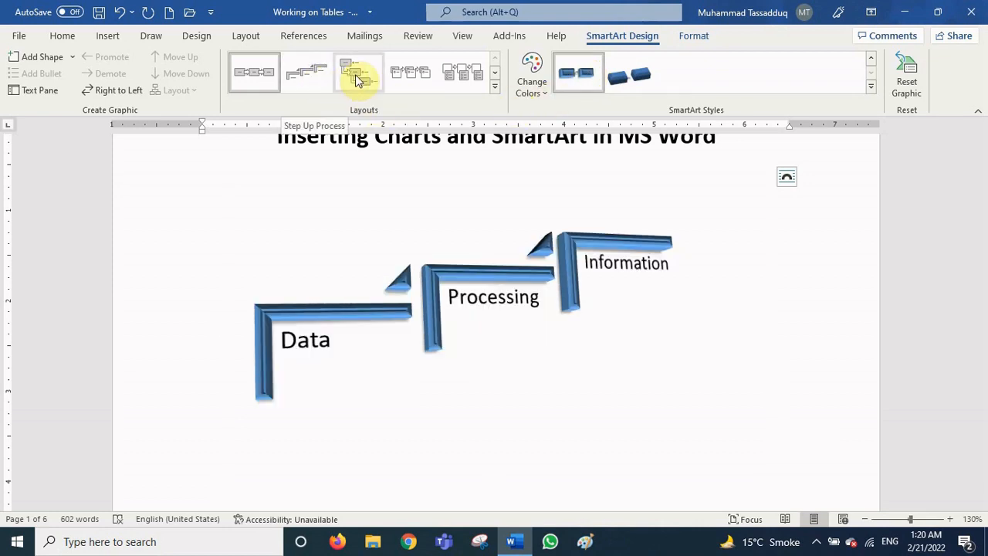
click(496, 84)
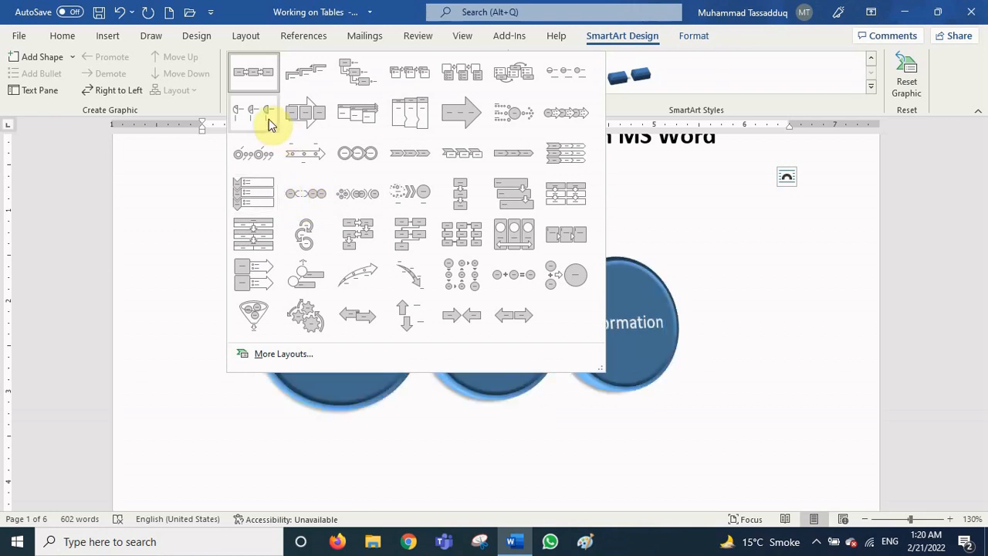
click(327, 121)
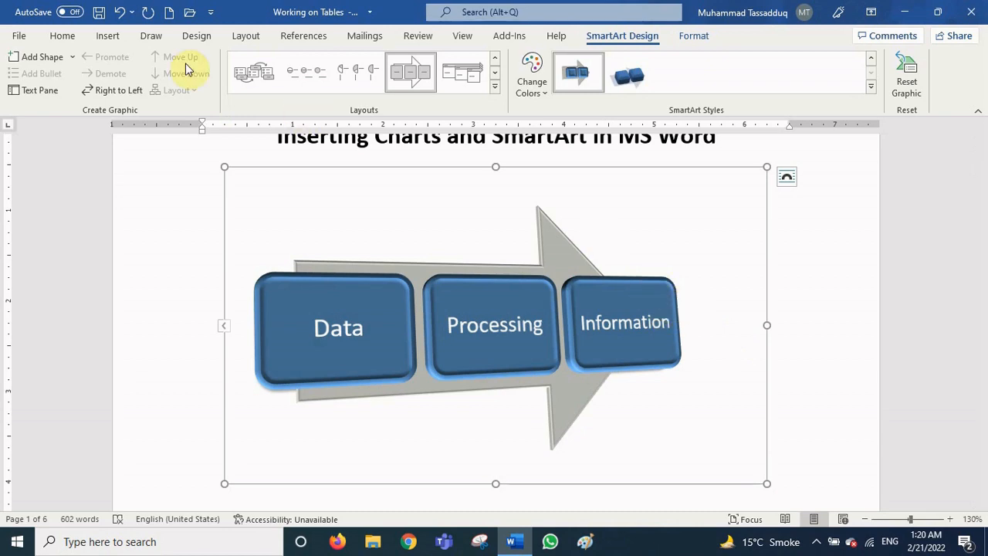
click(726, 146)
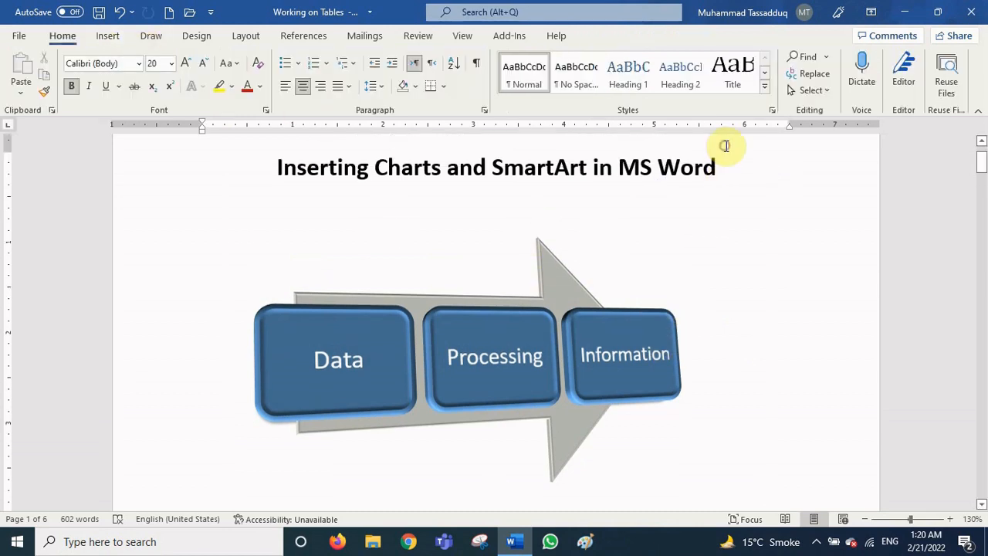
click(563, 348)
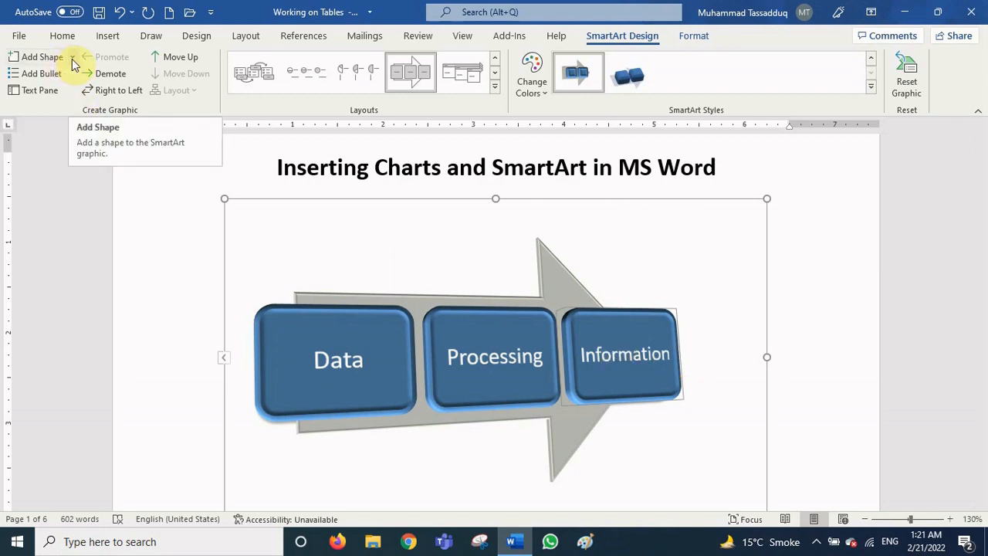
Step: Add three empty lines after the heading, above the process graphic
click(741, 161)
key(Return)
key(Return)
key(Return)
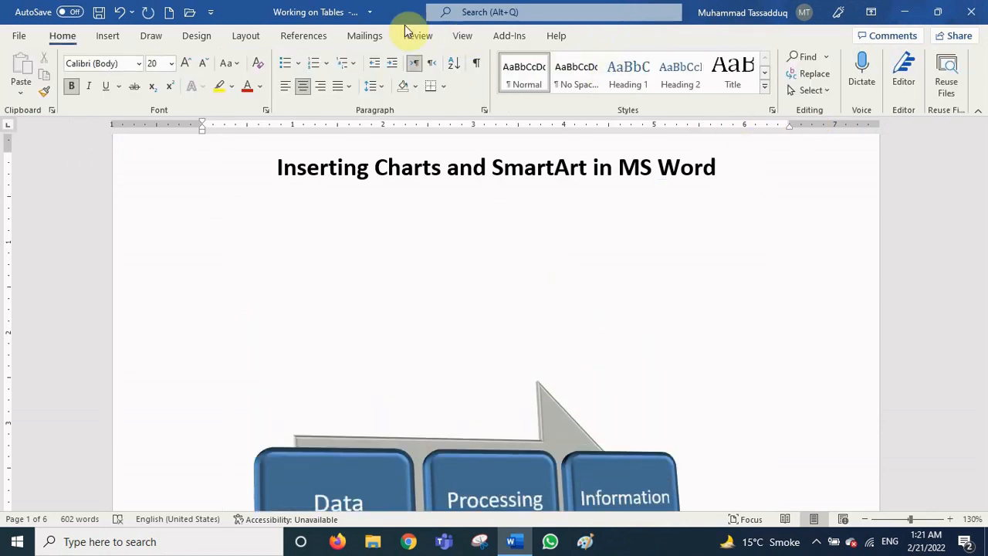
Step: Insert an Organization Chart SmartArt graphic from the Hierarchy category below the heading
click(121, 39)
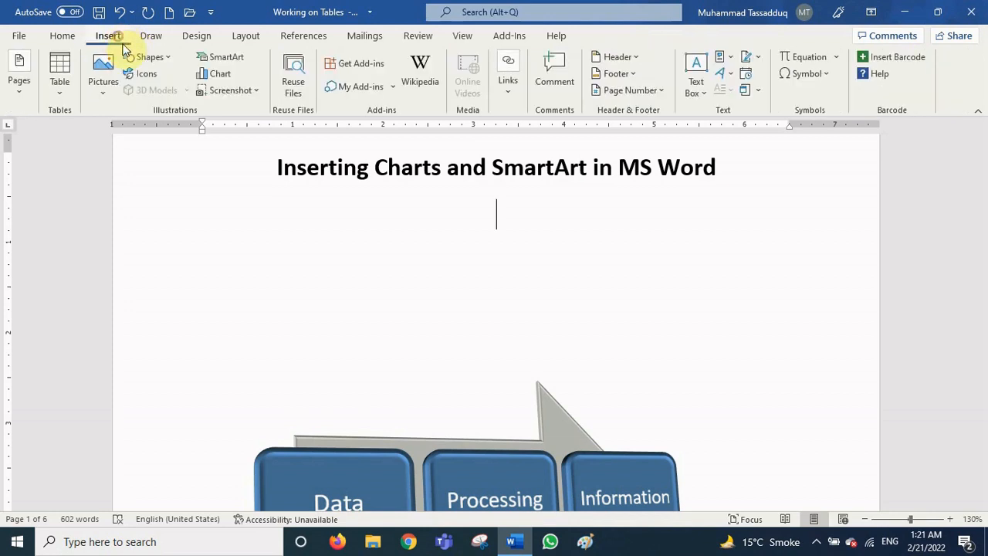
click(222, 60)
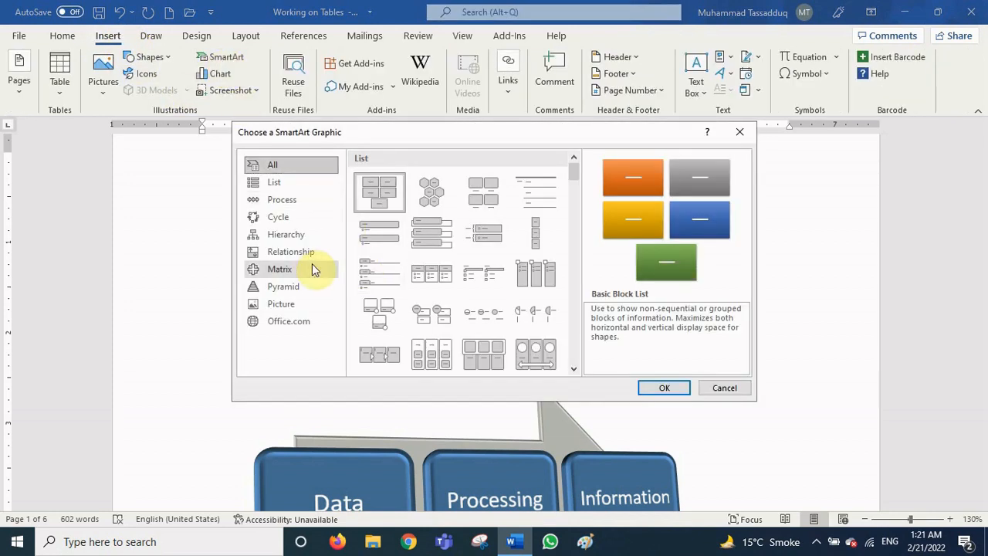
click(288, 218)
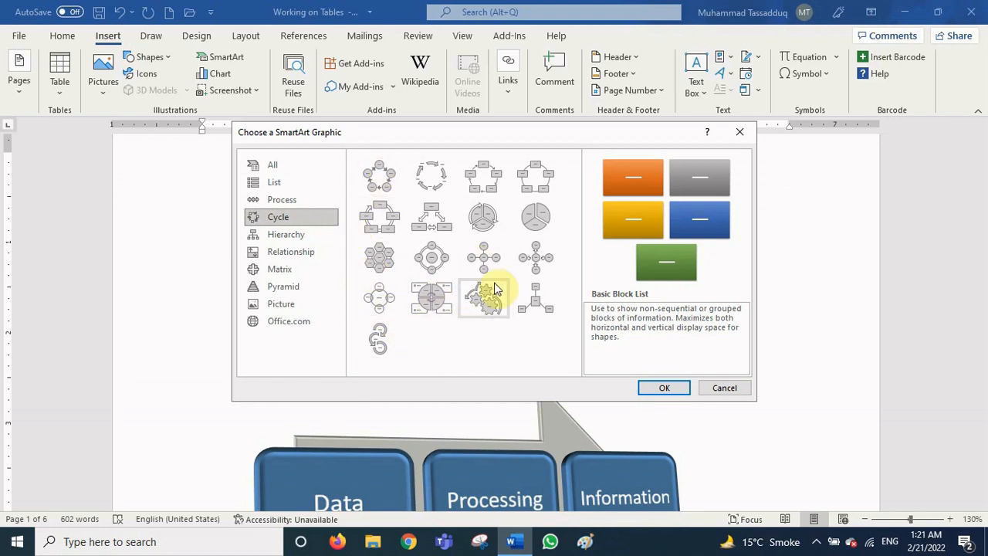
click(299, 242)
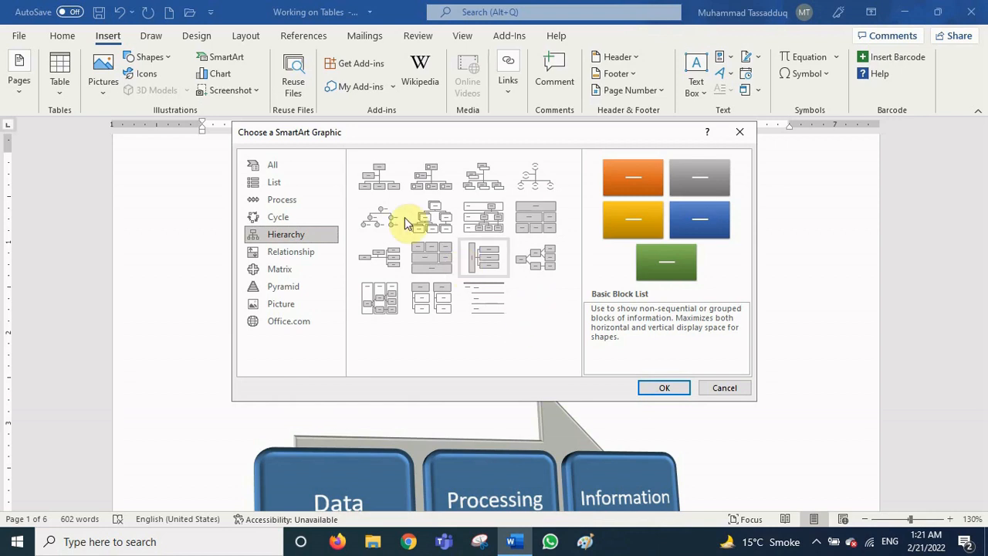
click(378, 179)
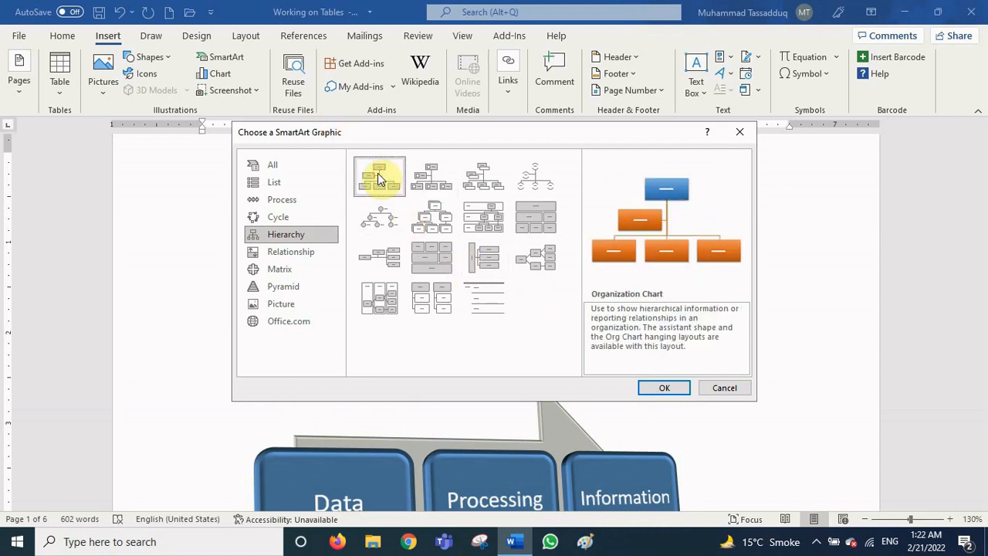
click(657, 389)
Step: Label the top block of the organization chart Chief and the assistant block PA to Chief
click(506, 242)
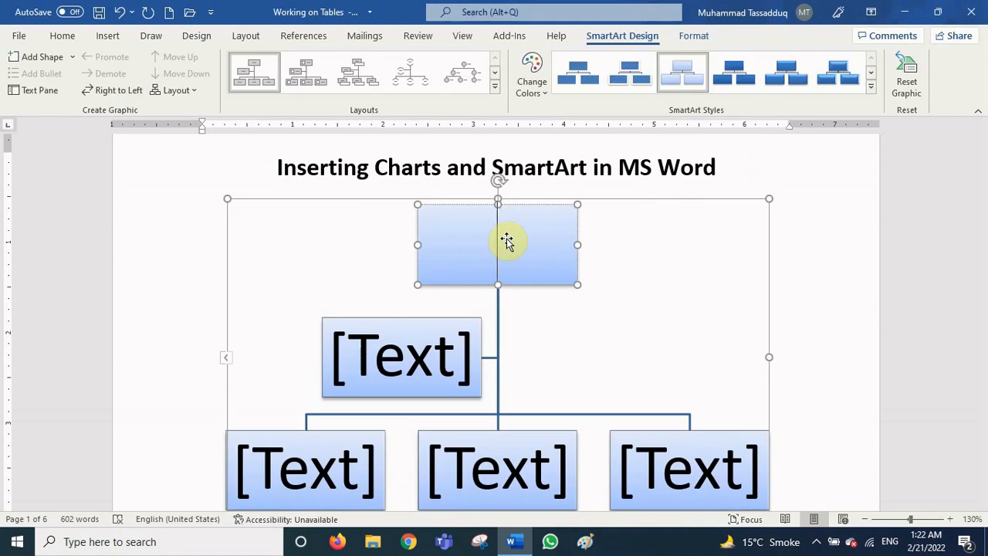
text(Ch)
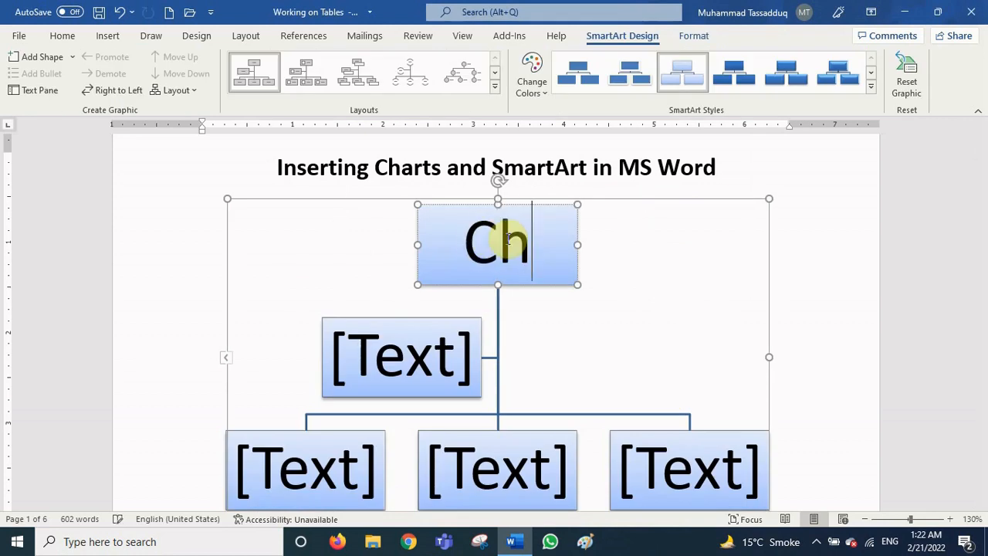
text(ief)
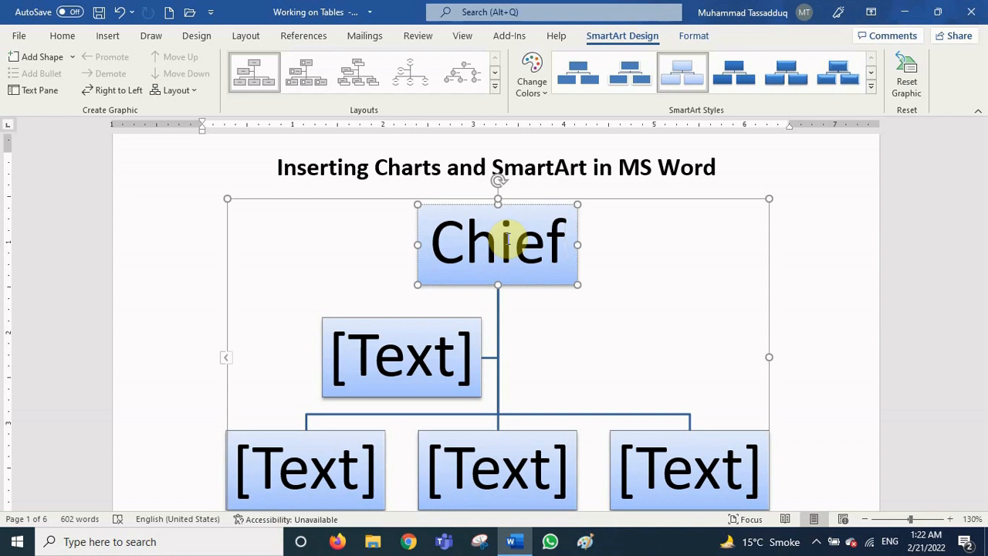
click(431, 369)
text(p)
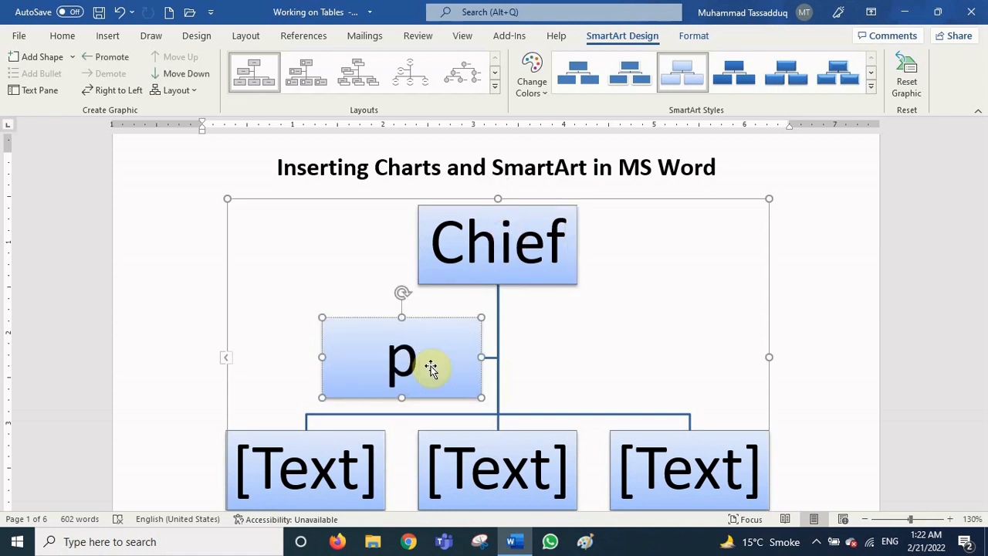
key(BackSpace)
text(PA to)
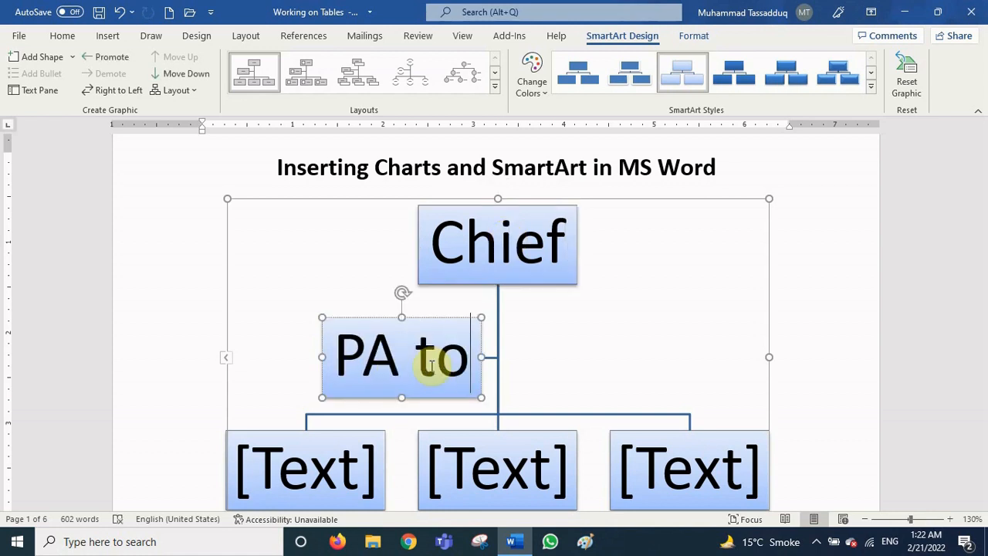
text( Chief)
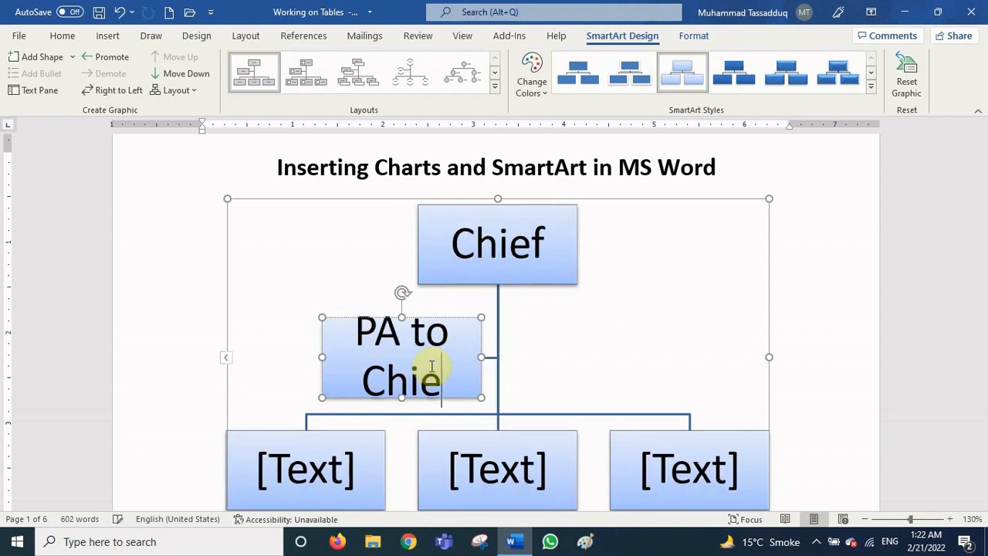
Step: Label the three lowest-level blocks, in order, Manager Finance, Manager HR and Manager Sales
click(337, 468)
scroll(479, 309, down, 2)
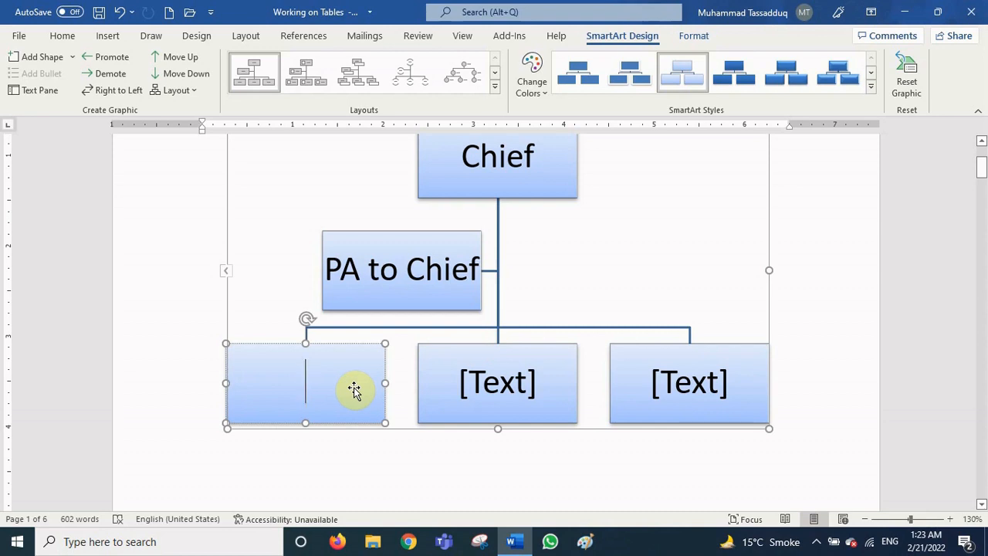
text(Manager)
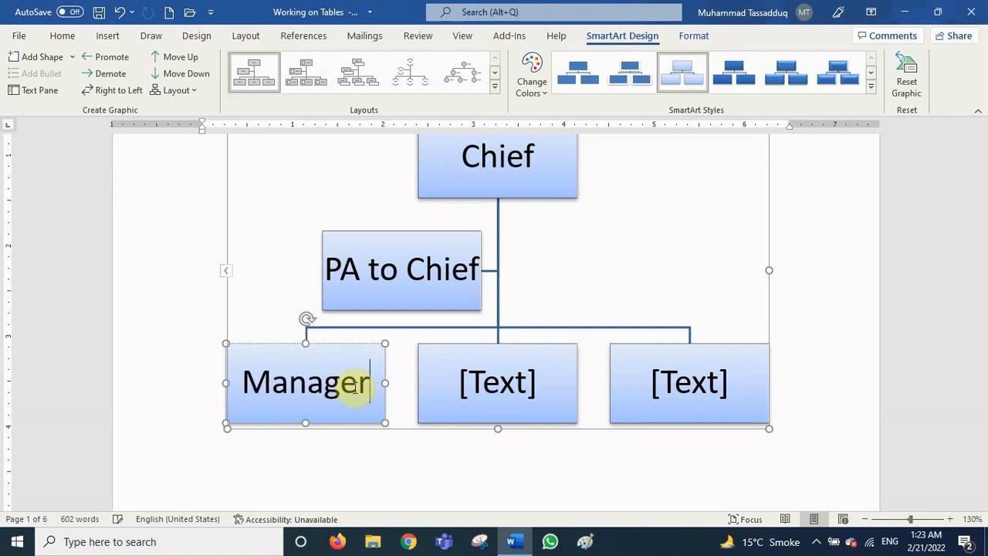
text( Fina)
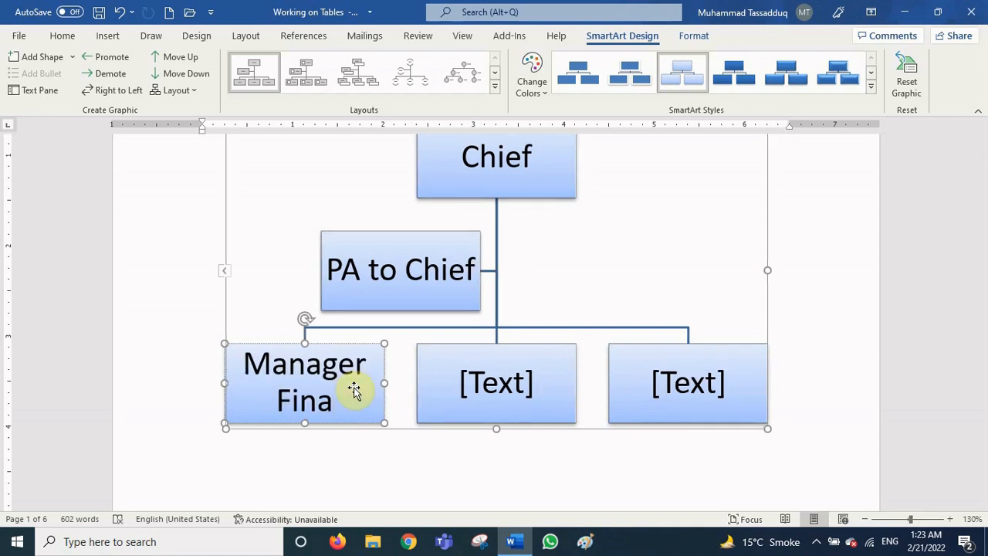
text(nce)
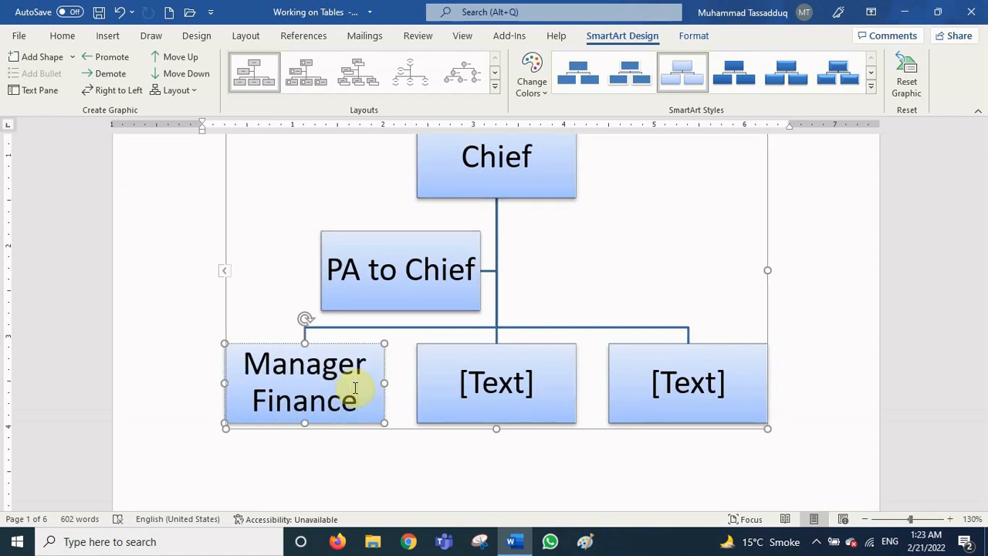
click(514, 386)
text(Ma)
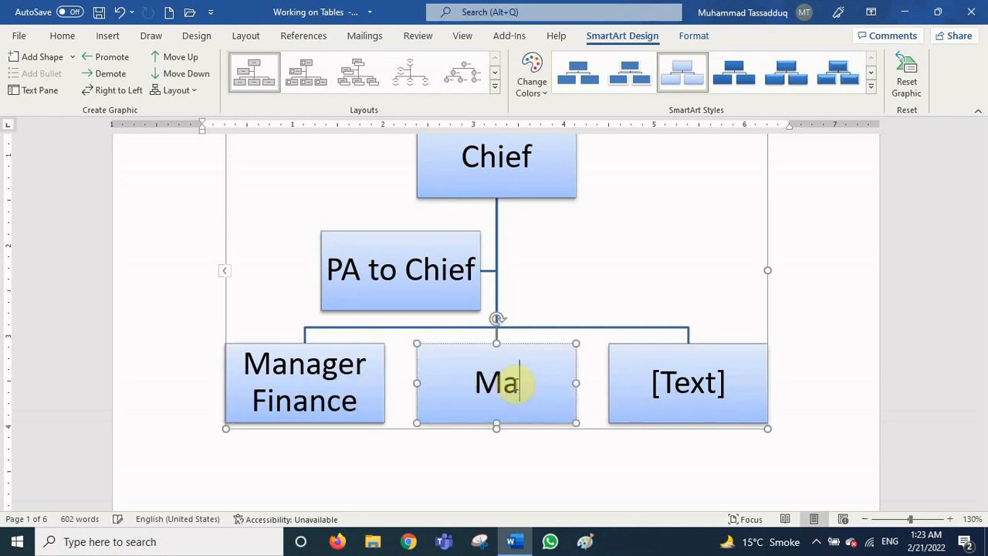
text(nager HR)
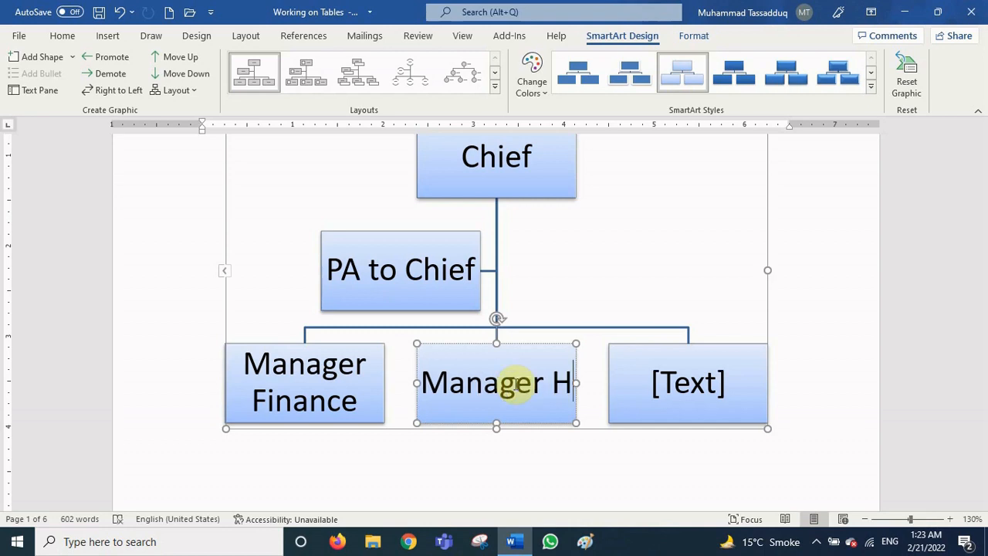
click(706, 391)
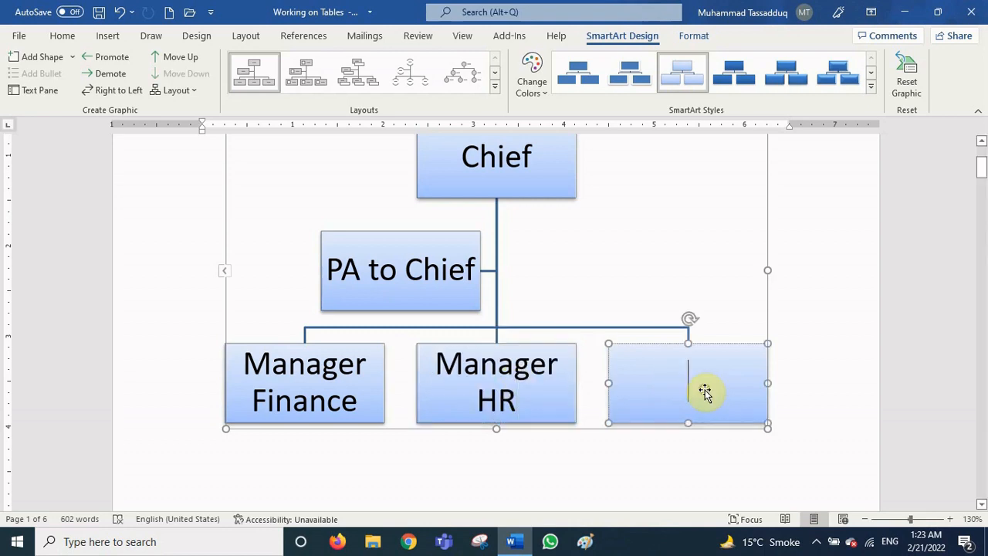
text(Manager)
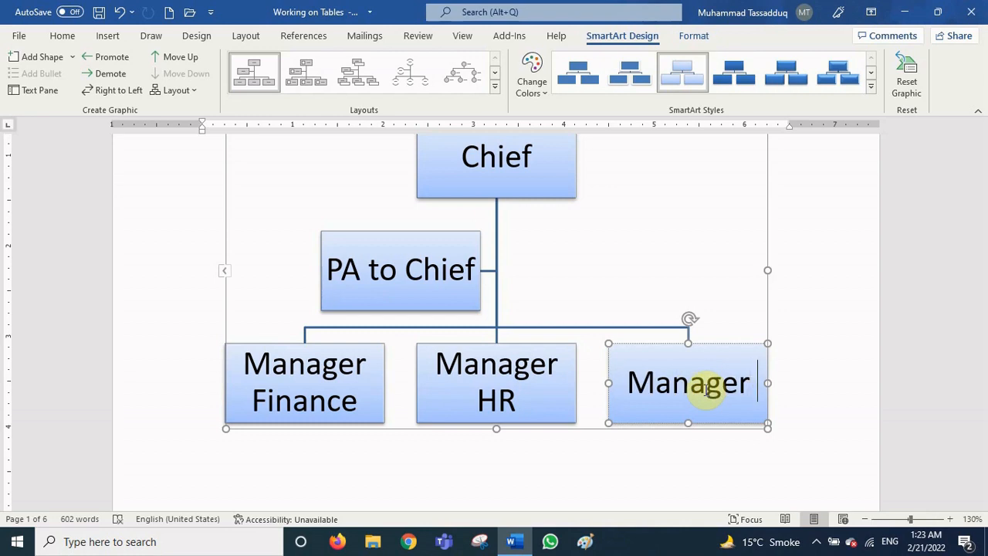
text( Sales)
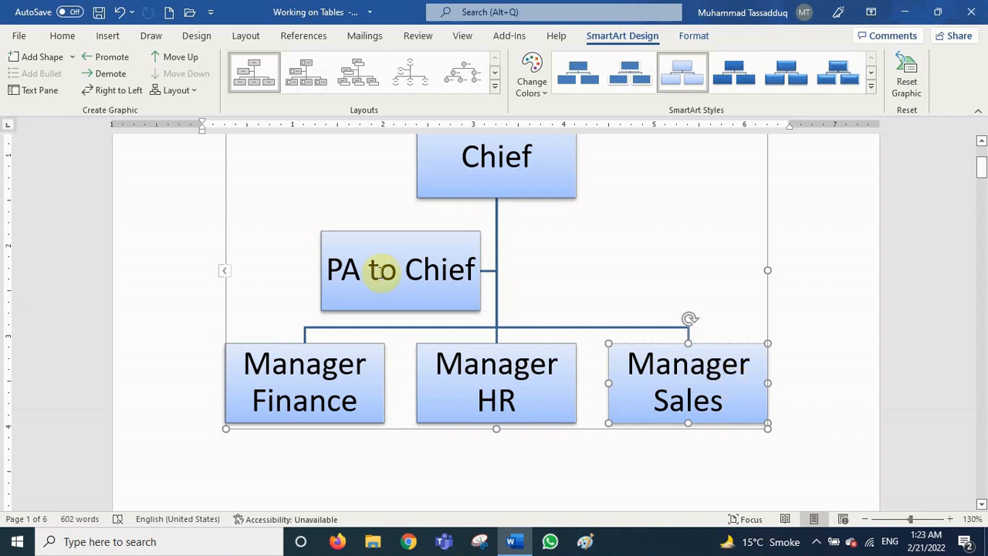
Step: Add an empty subordinate shape below the Manager Finance block
click(71, 58)
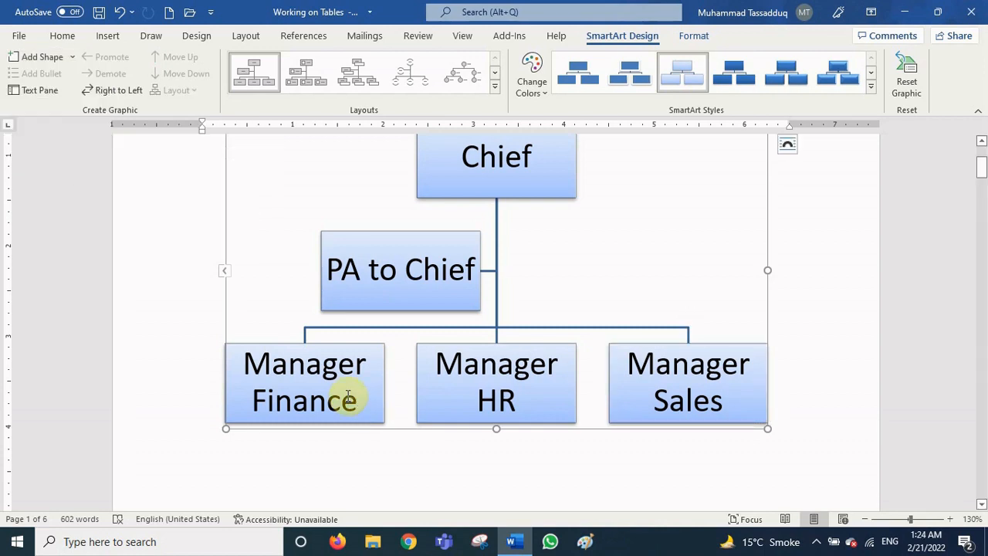
click(348, 397)
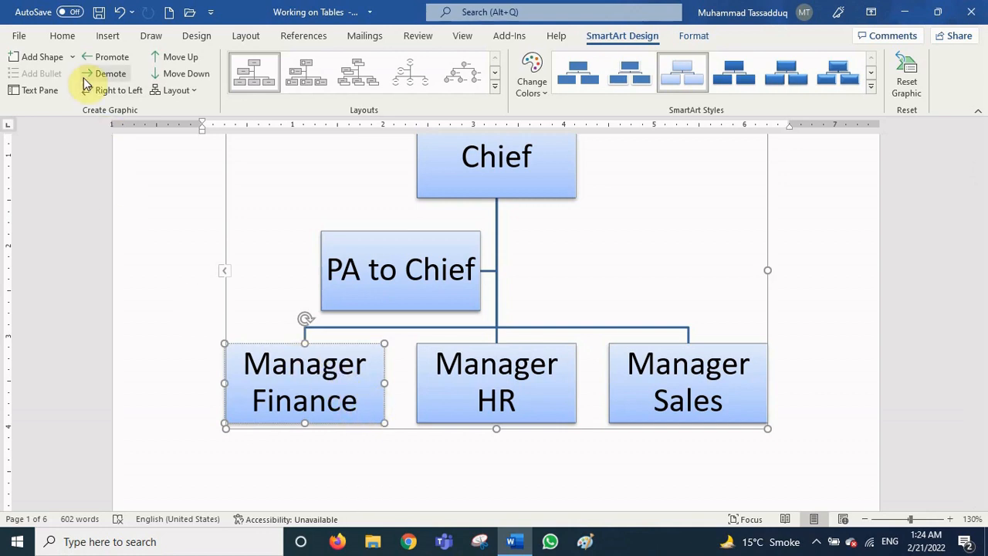
click(72, 57)
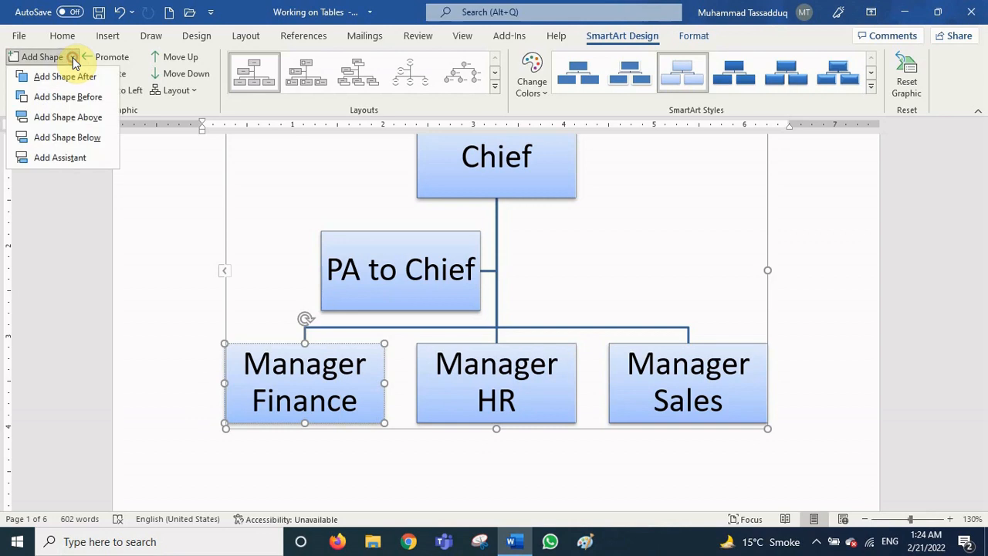
click(90, 137)
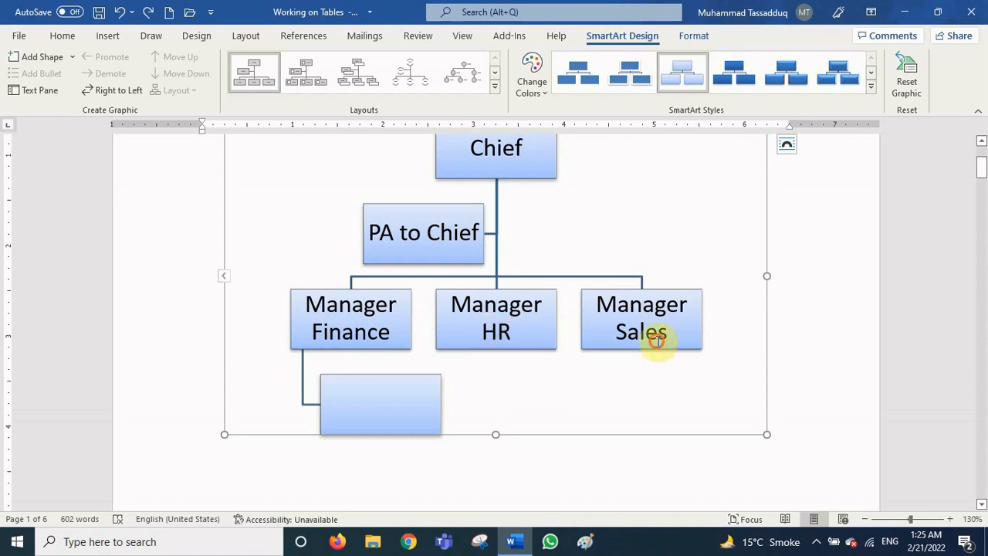
Step: Change the organization chart to the horizontal hierarchy layout with column bands, running from Chief outward
click(670, 332)
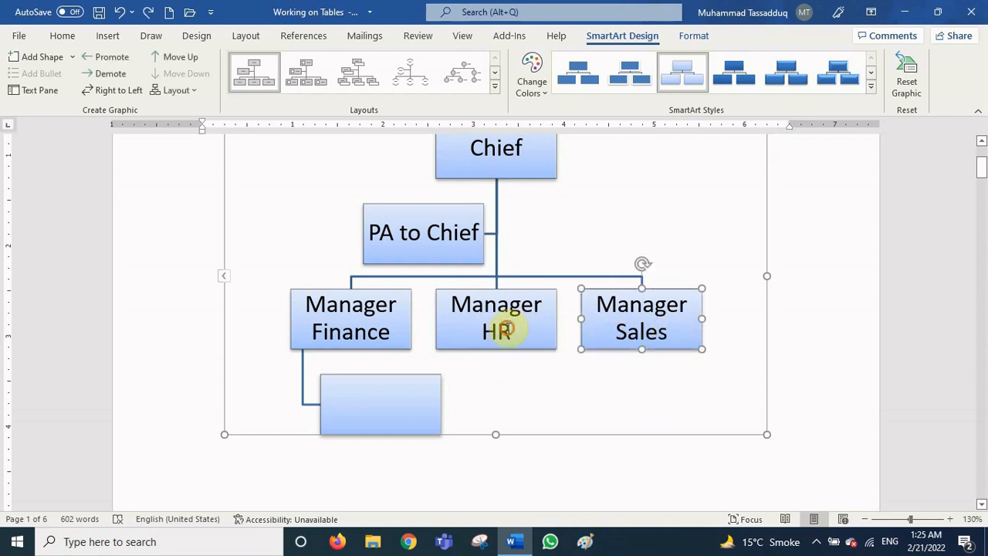
click(505, 331)
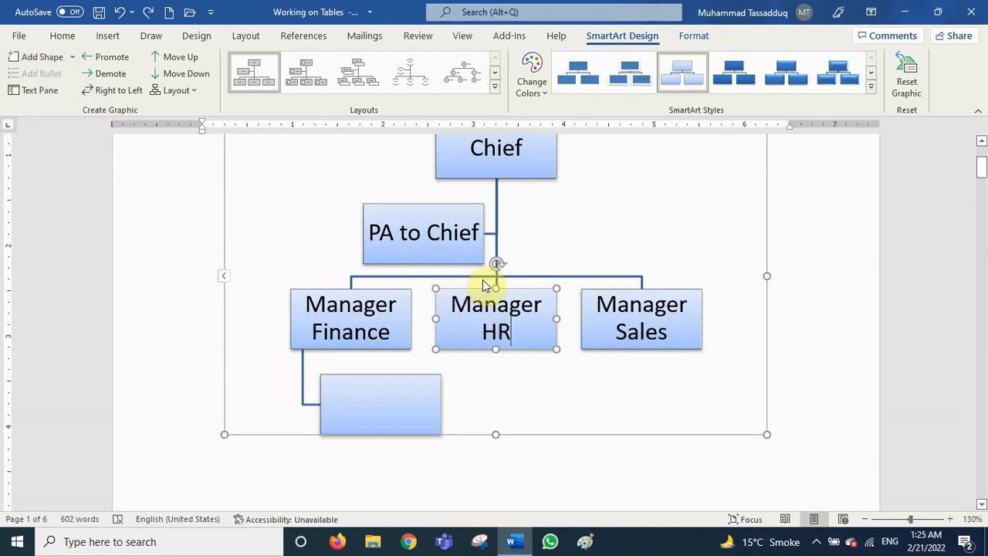
scroll(494, 229, up, 2)
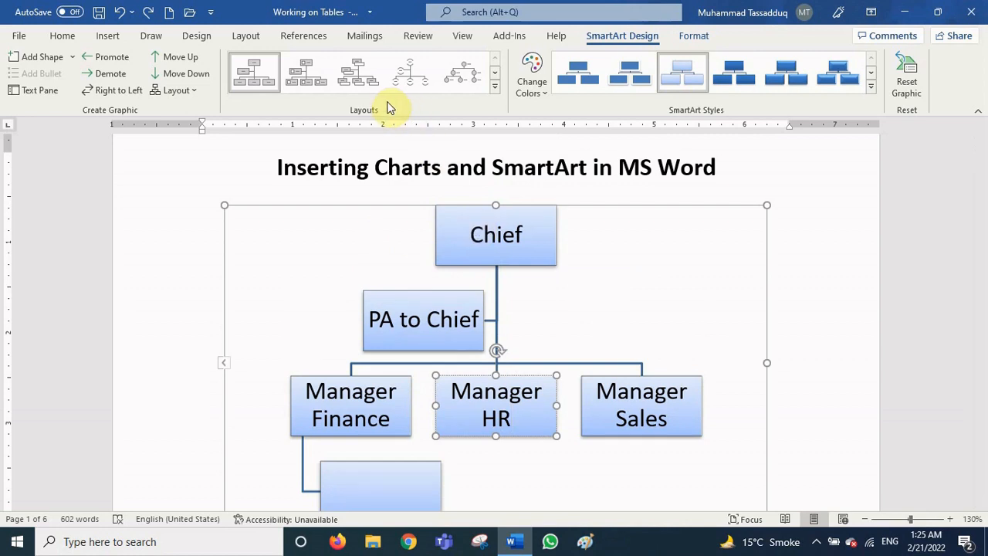
click(495, 87)
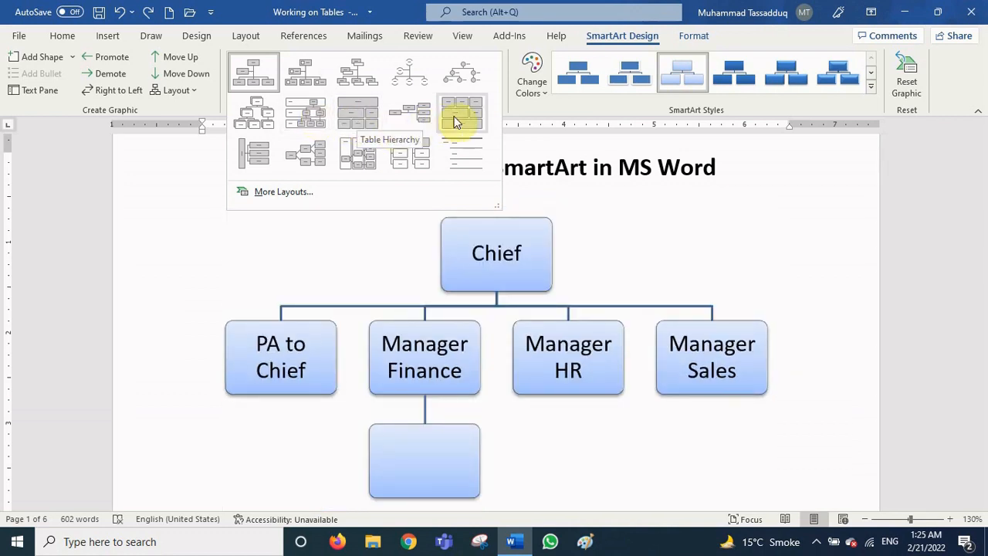
click(371, 159)
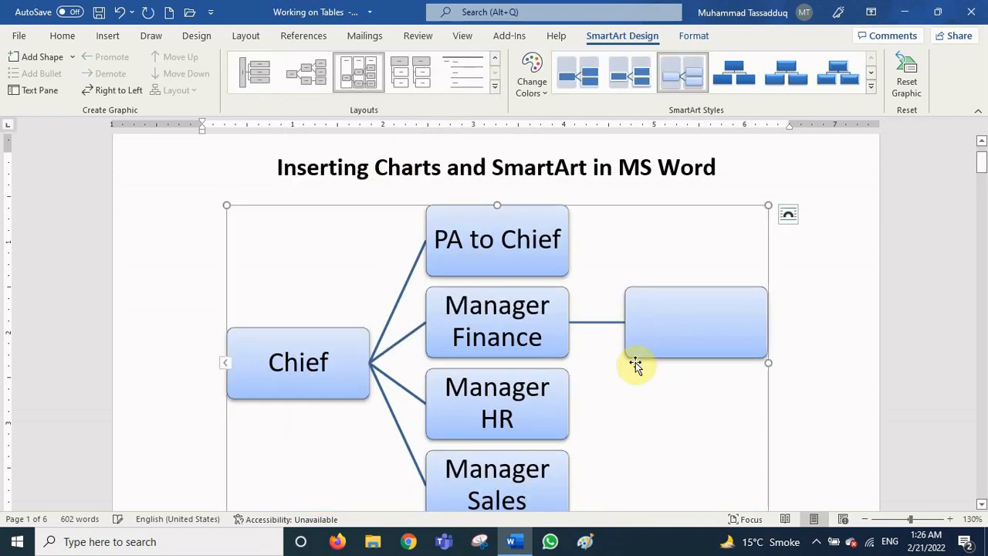
Step: Delete the PA to Chief block from the hierarchy graphic
scroll(635, 365, down, 2)
scroll(640, 367, up, 1)
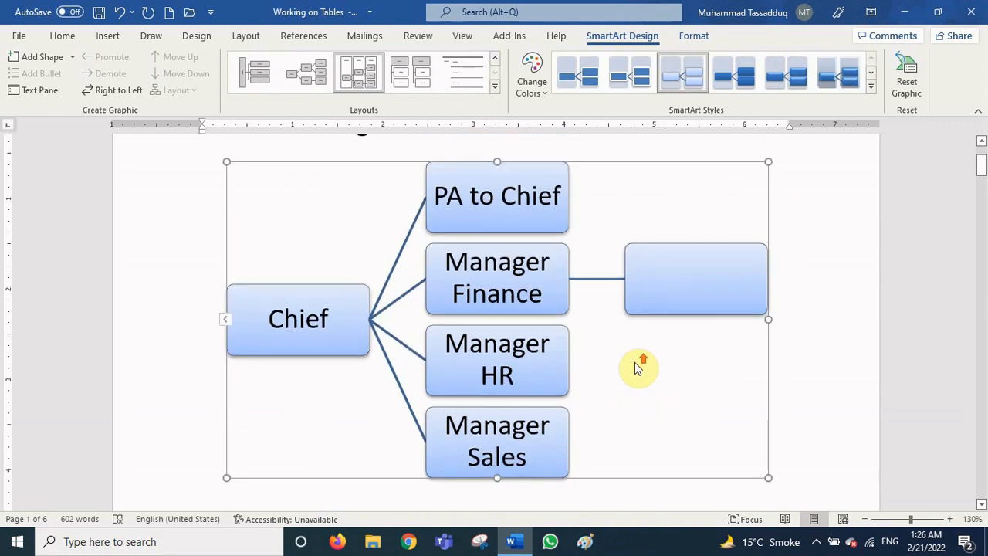
click(495, 199)
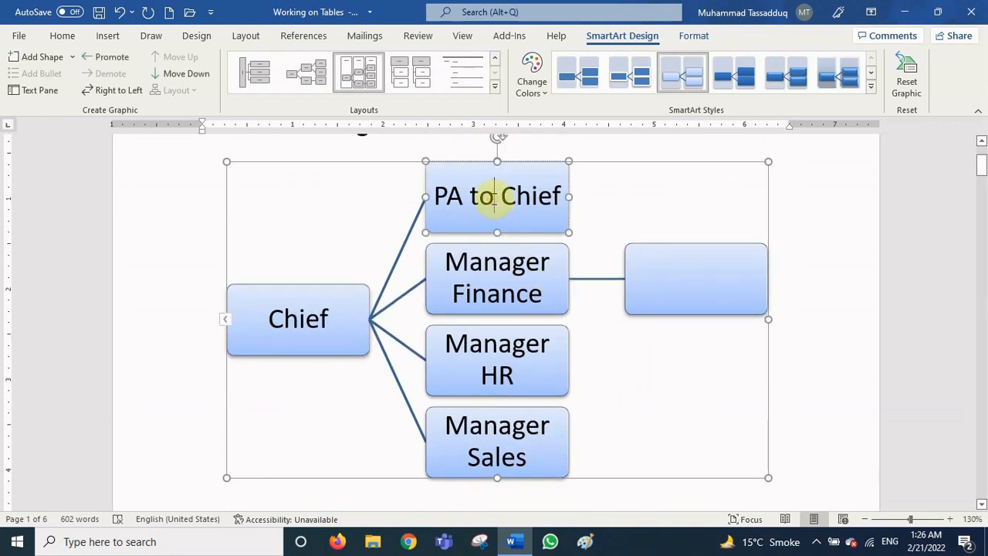
click(522, 164)
click(523, 168)
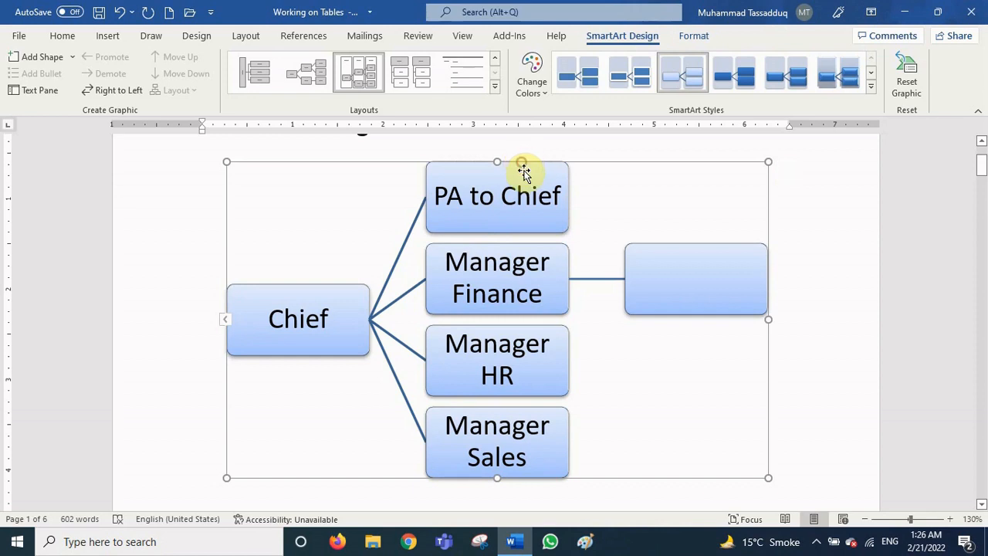
key(Delete)
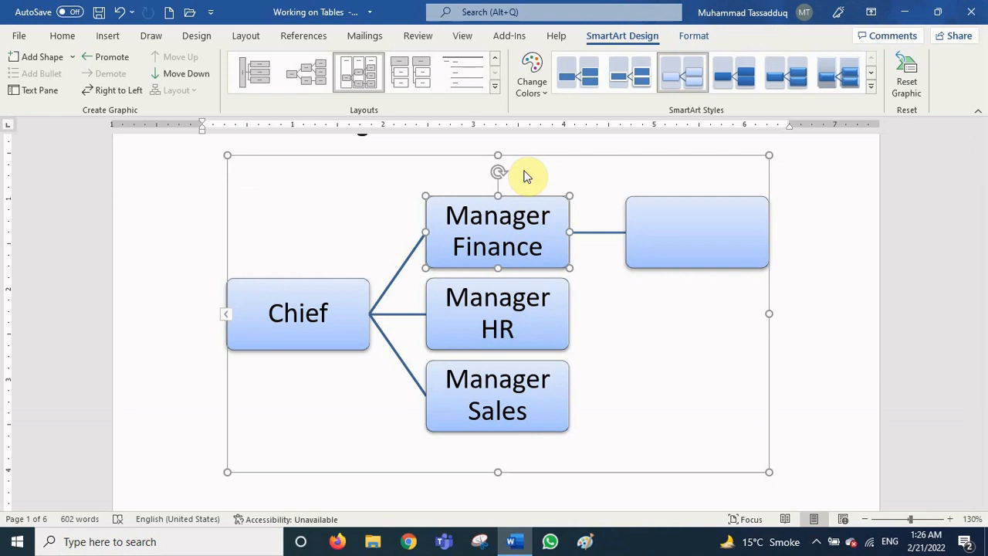
click(649, 232)
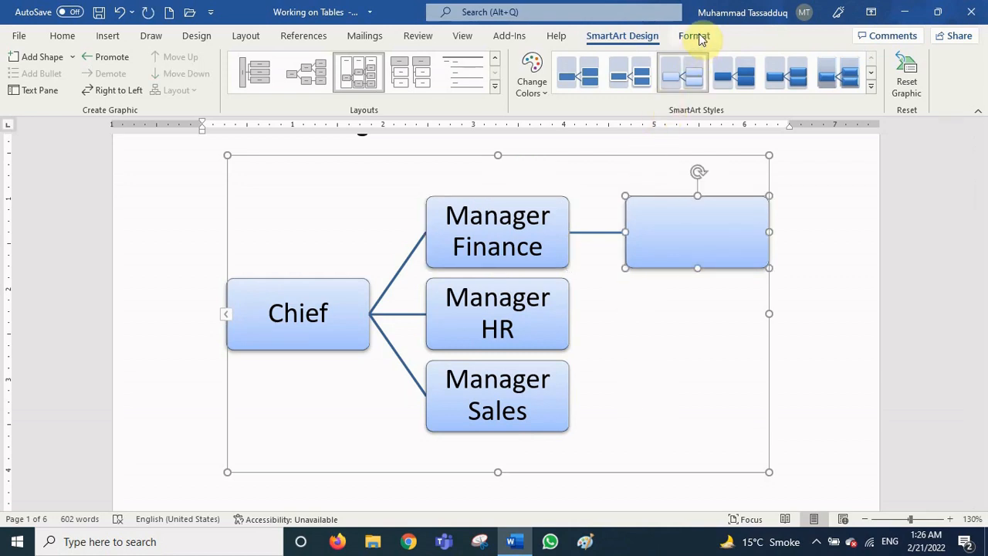
click(697, 37)
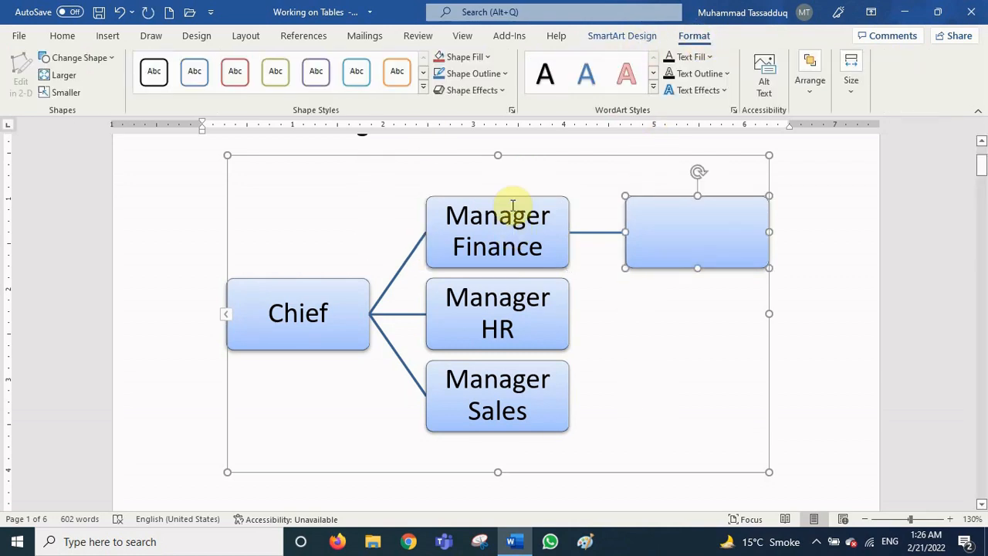
Step: Insert four blank lines after the document title to make room above the hierarchy graphic
scroll(566, 333, up, 3)
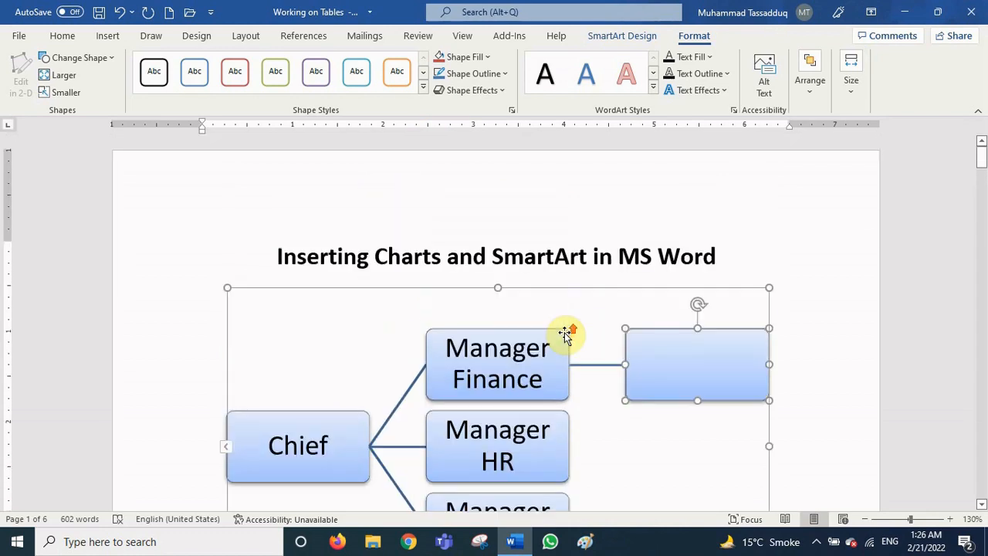
click(742, 247)
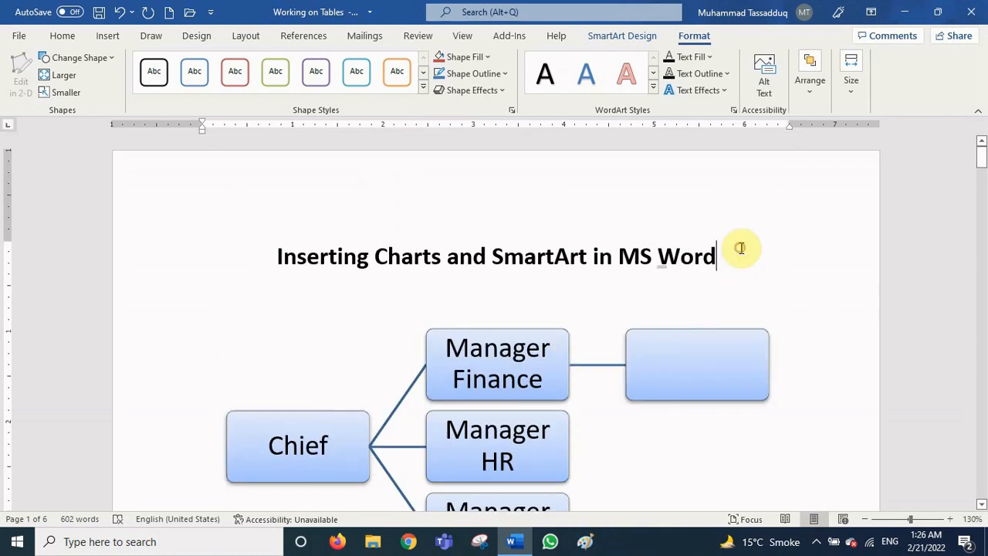
key(Return)
key(Return)
key(Return)
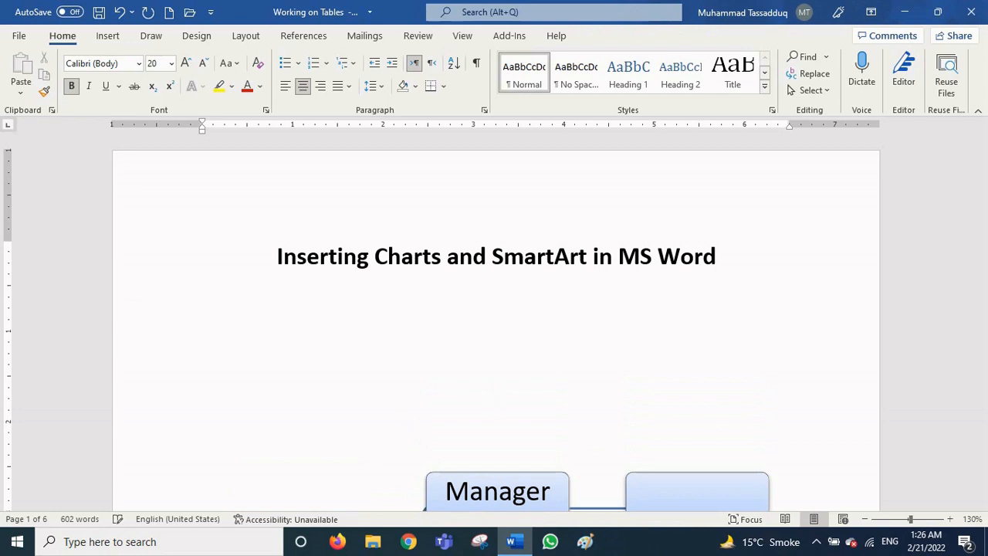
key(Return)
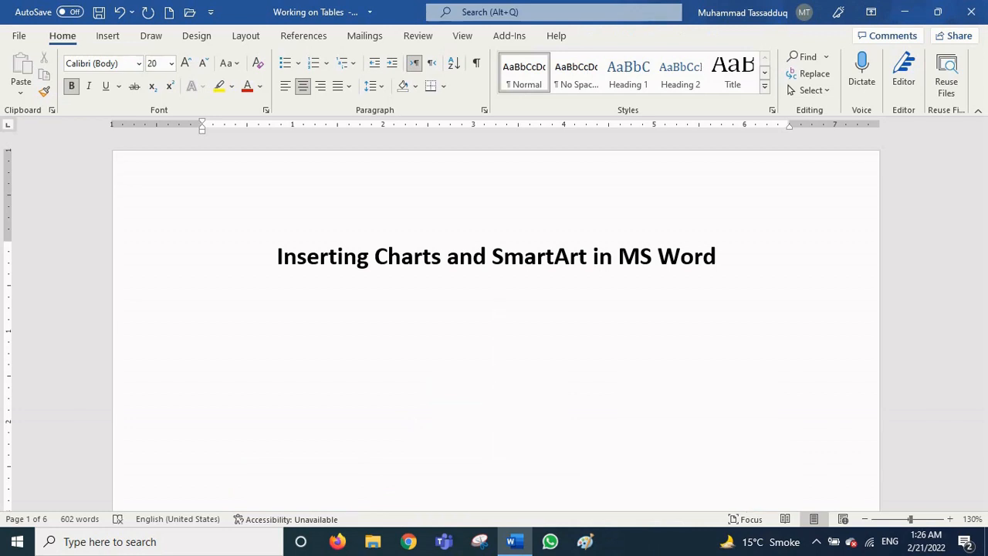
Step: Open the chart gallery and look through the 3-D column, line, pie, bar and area chart types
click(108, 36)
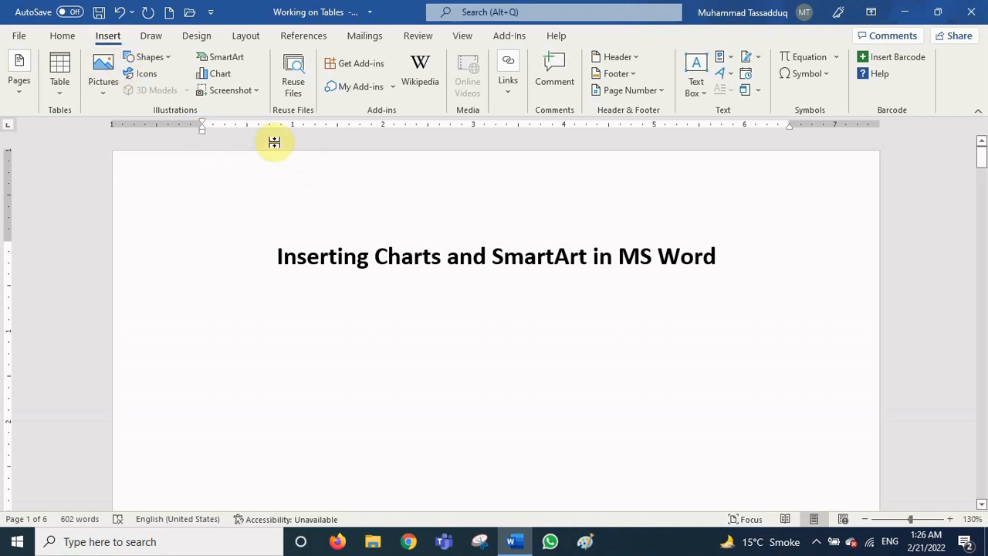
click(217, 74)
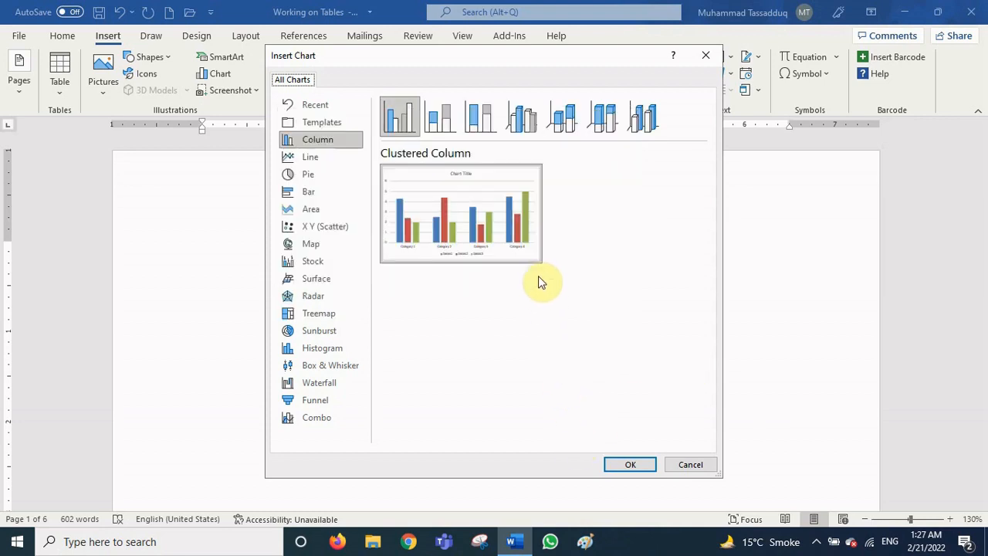
click(635, 119)
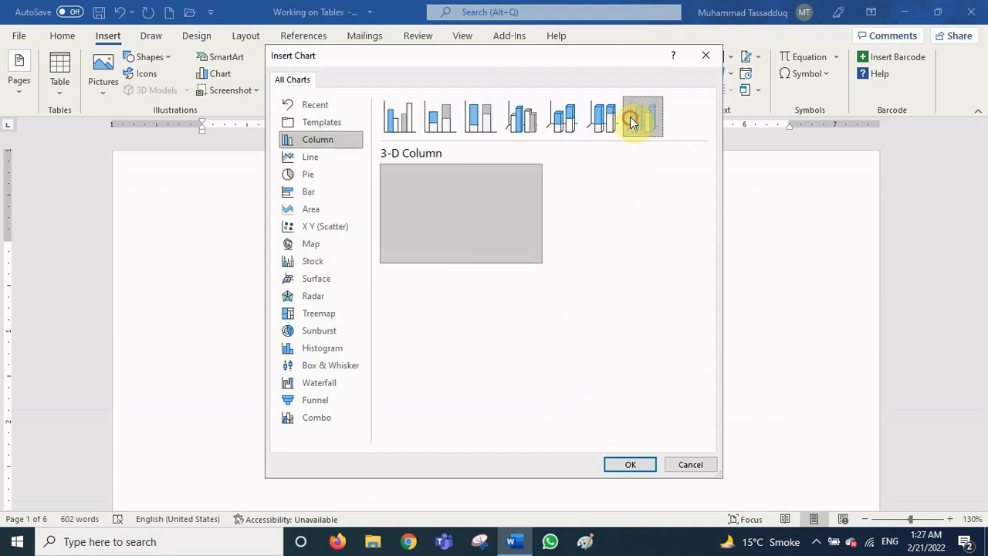
click(531, 123)
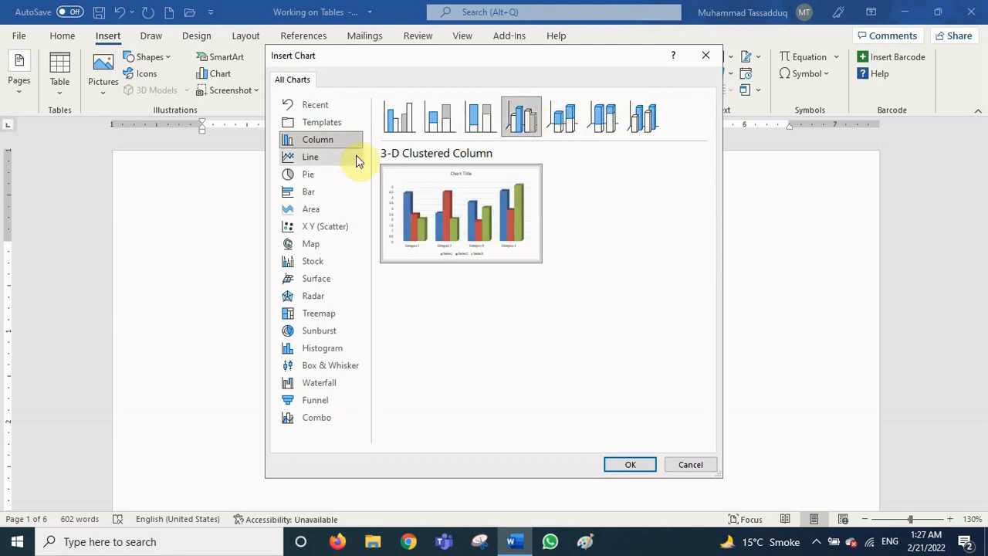
click(319, 157)
click(322, 176)
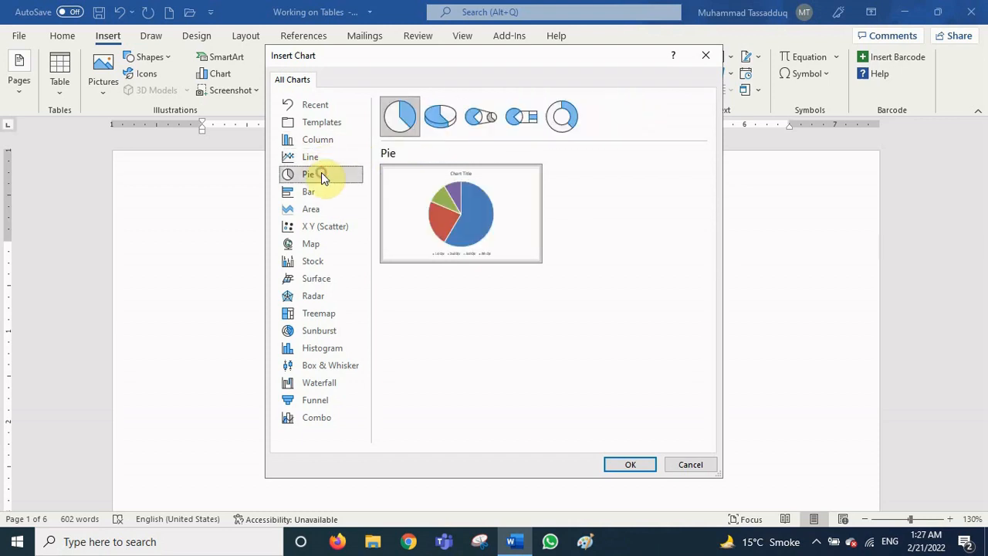
click(323, 192)
click(327, 209)
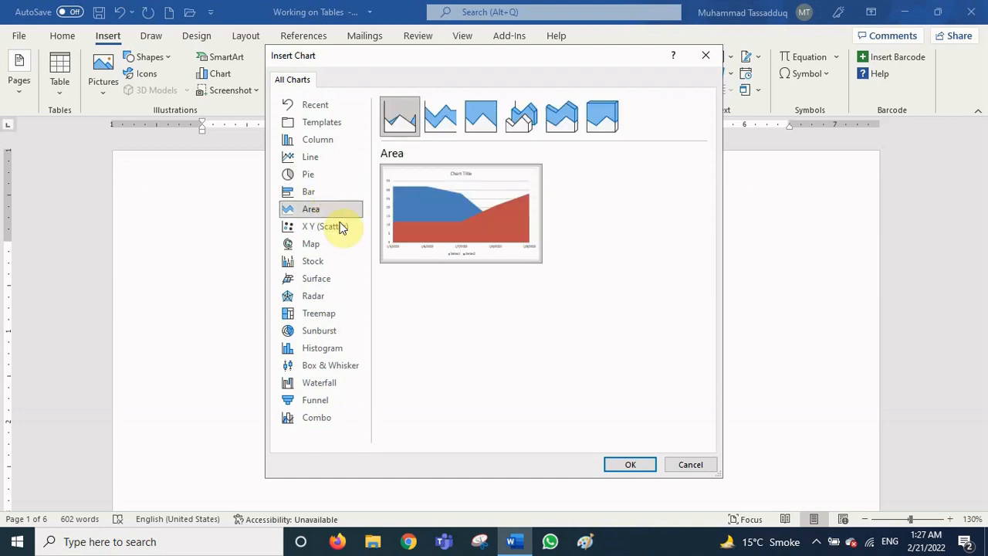
Step: Insert a clustered column chart below the title and dismiss the notice above its data sheet
click(311, 145)
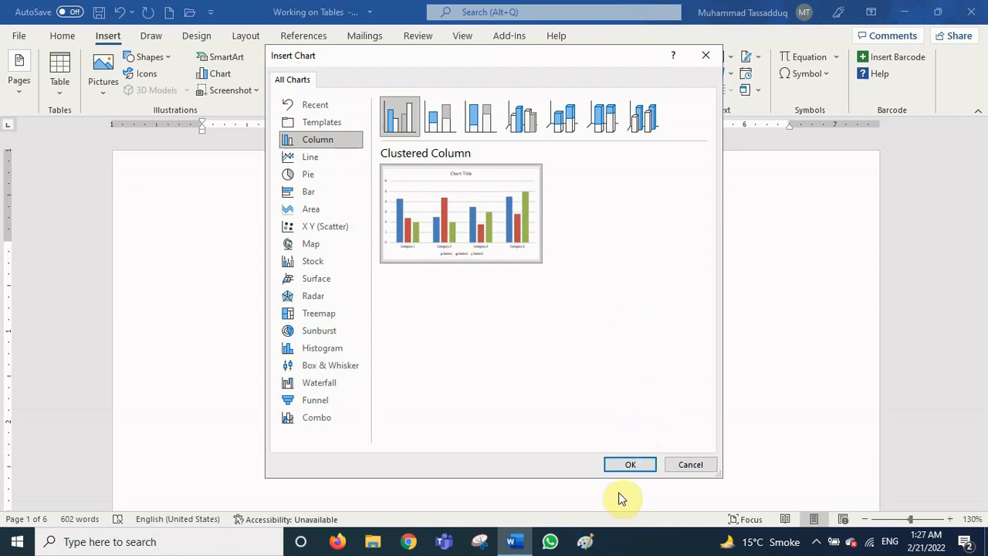
click(630, 466)
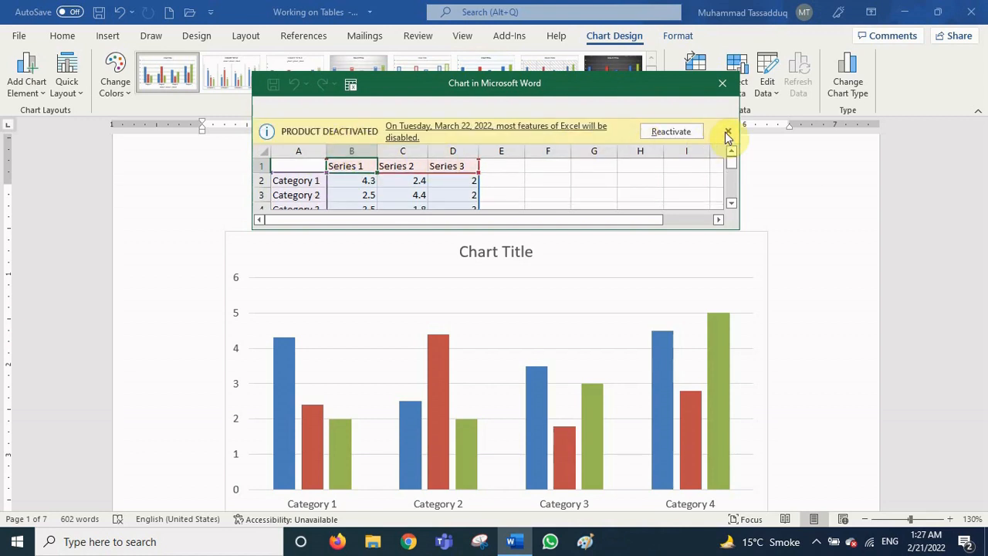
click(727, 136)
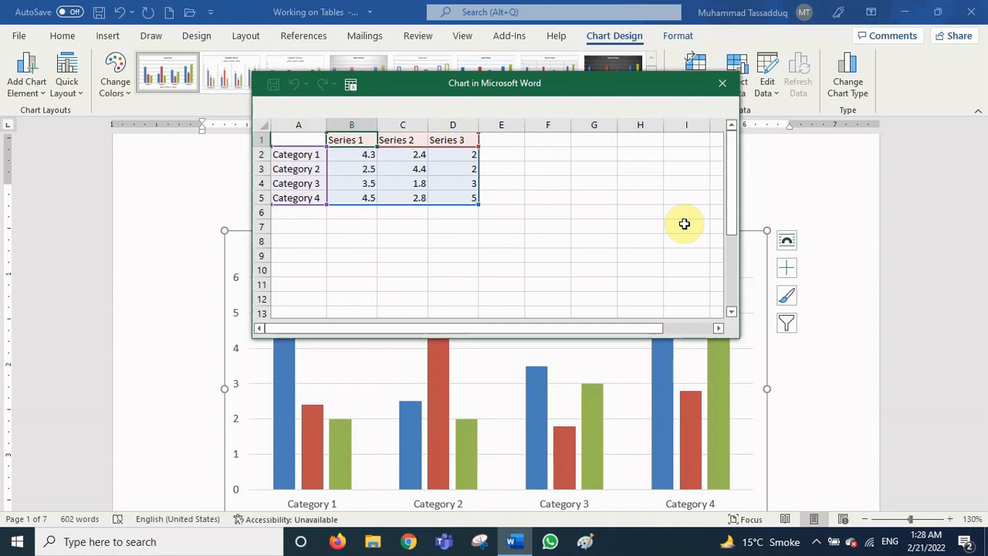
Step: Name the chart's three data series 2019, 2020 and 2021 in cells B1 to D1
text(201)
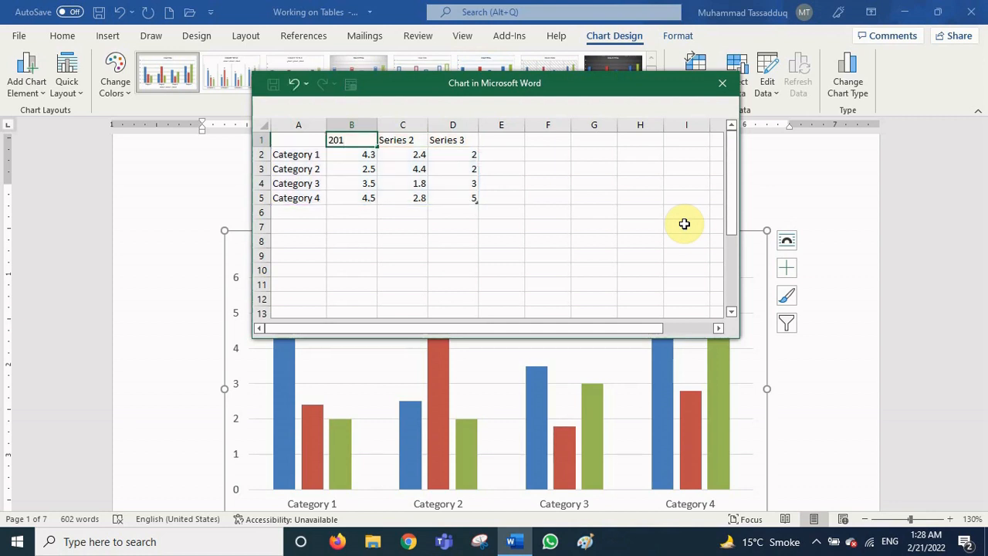
text(9)
key(Tab)
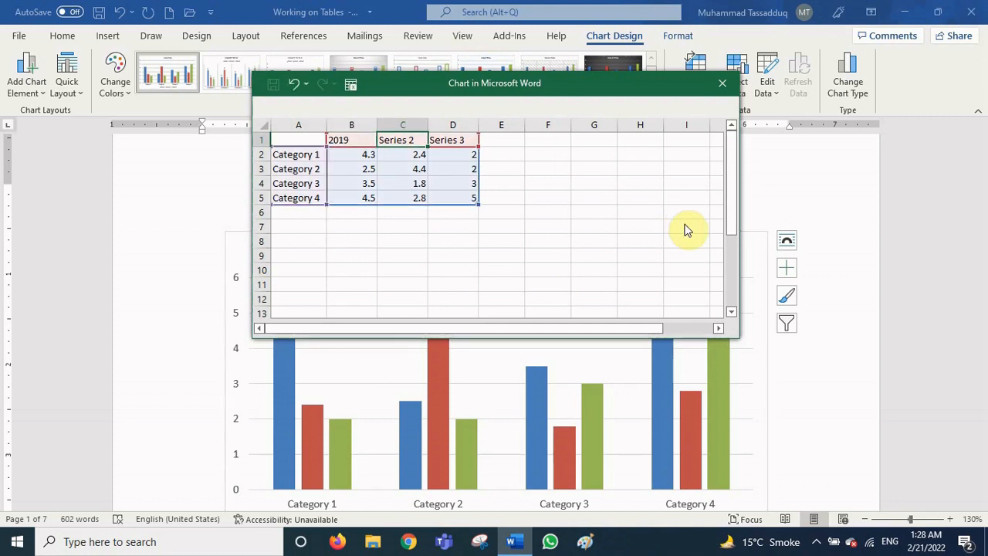
text(2020)
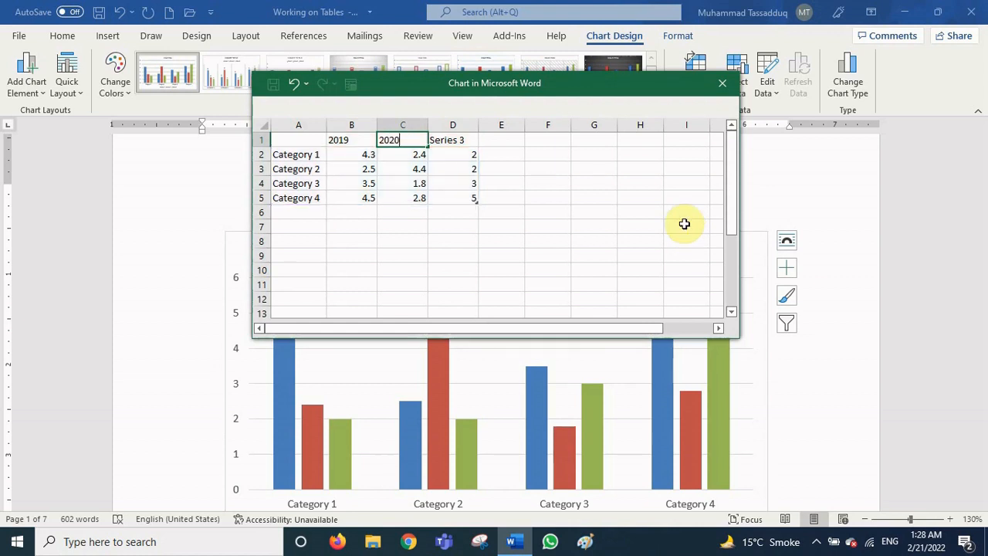
key(Tab)
text(2)
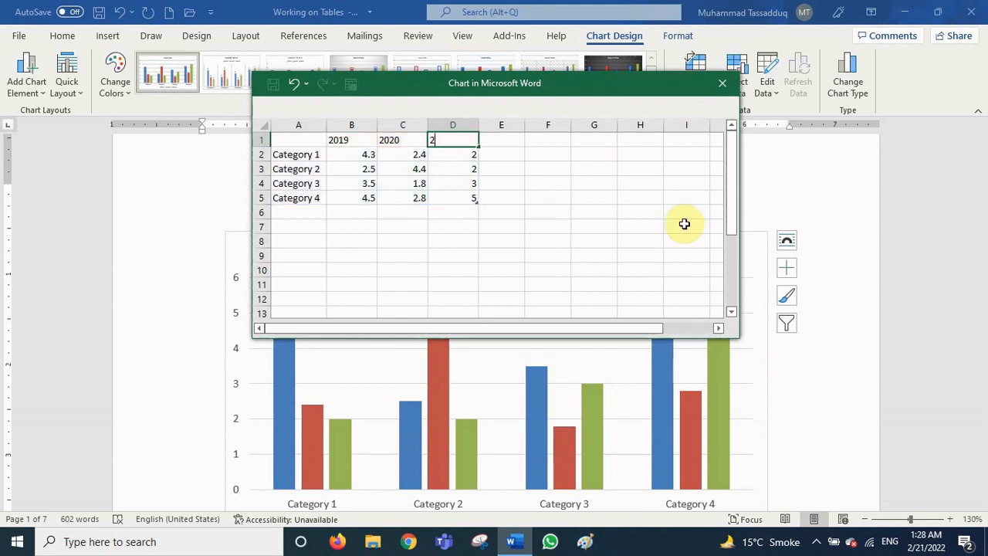
text(021)
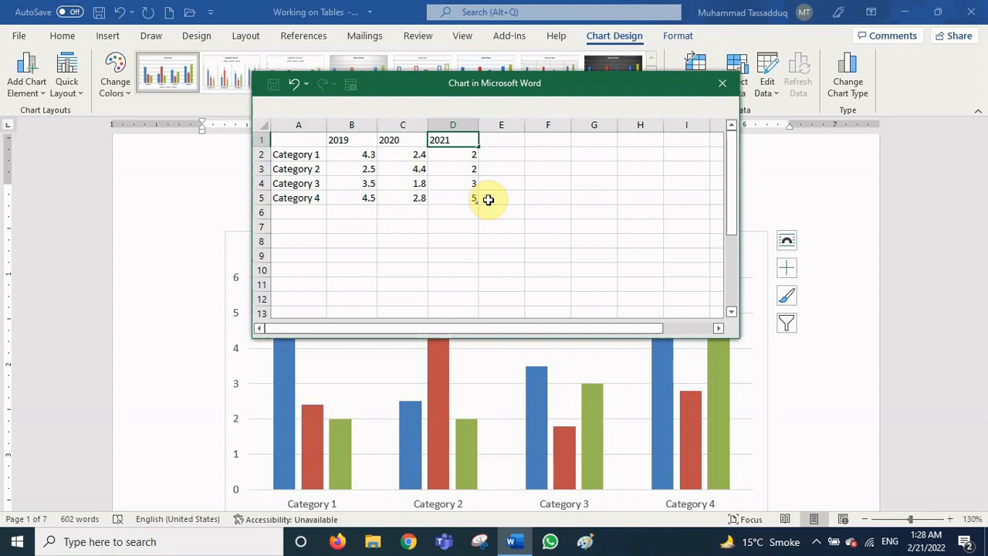
Step: Rename the first three categories in column A as Grade 1, Grade 2 and Grade 3
click(304, 158)
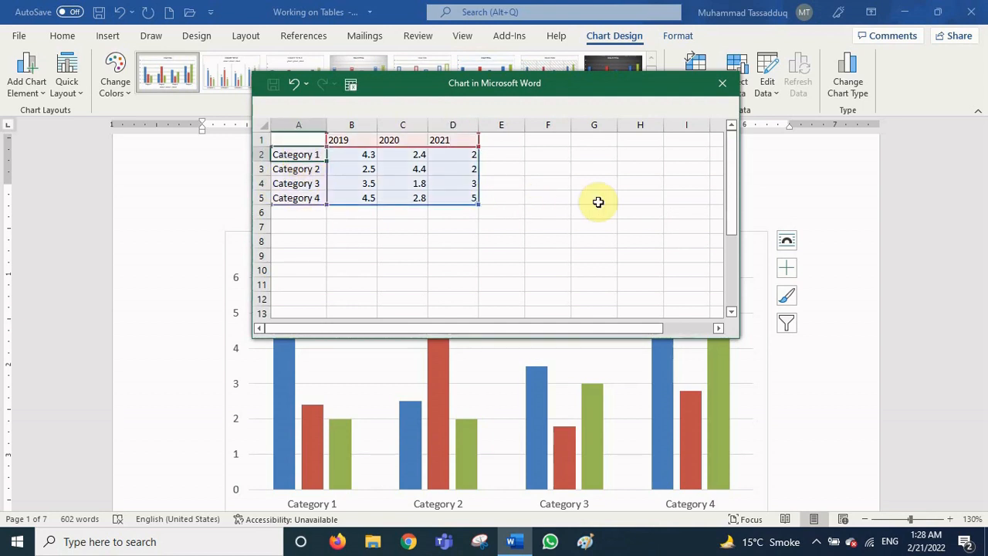
text(Grade)
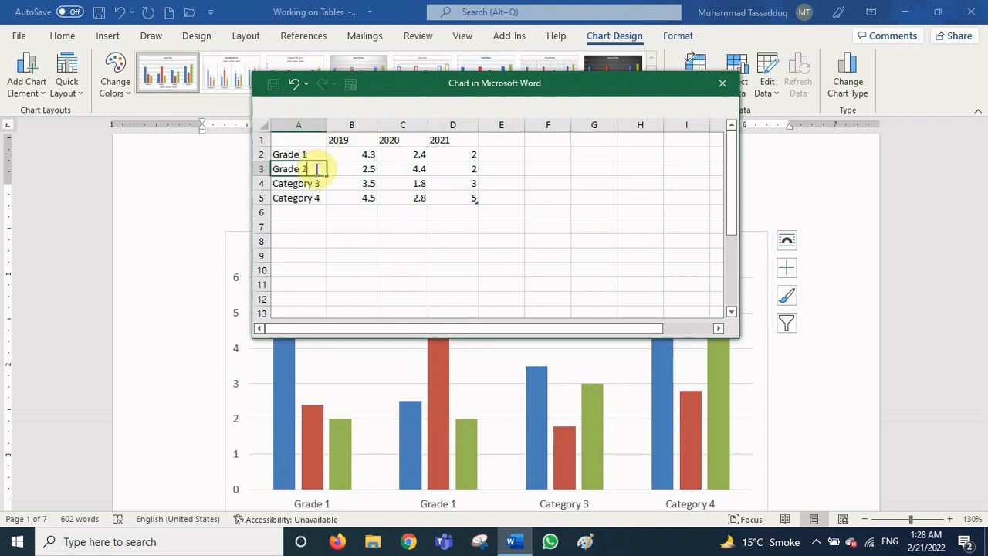
click(313, 184)
text(G)
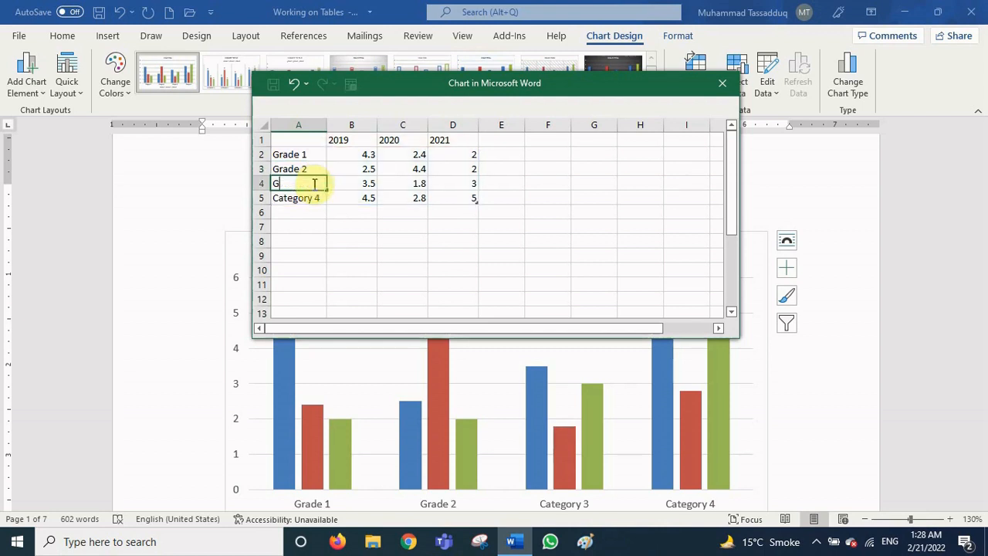
text(rade)
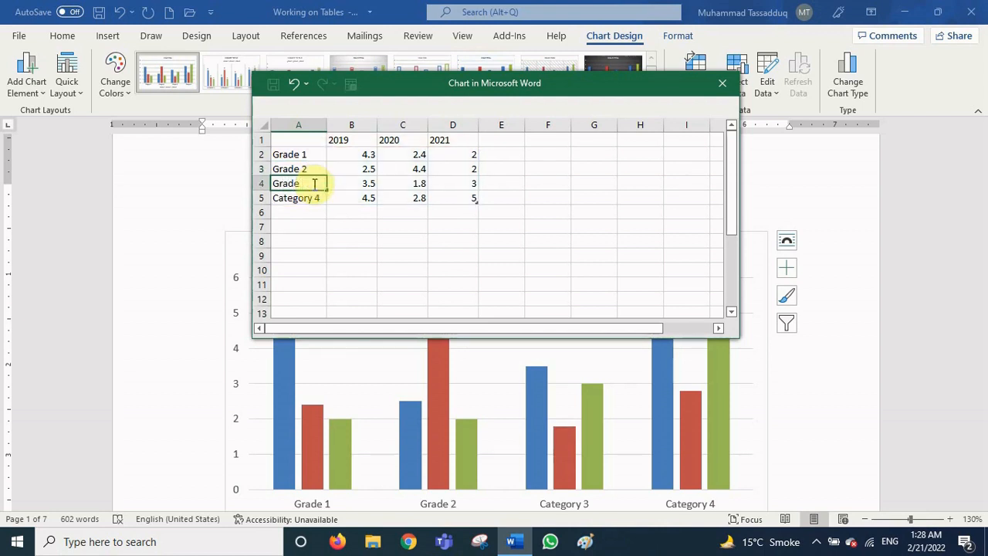
text( 3)
Step: Clear the Category 4 row from the chart's data sheet, including its three values
click(303, 199)
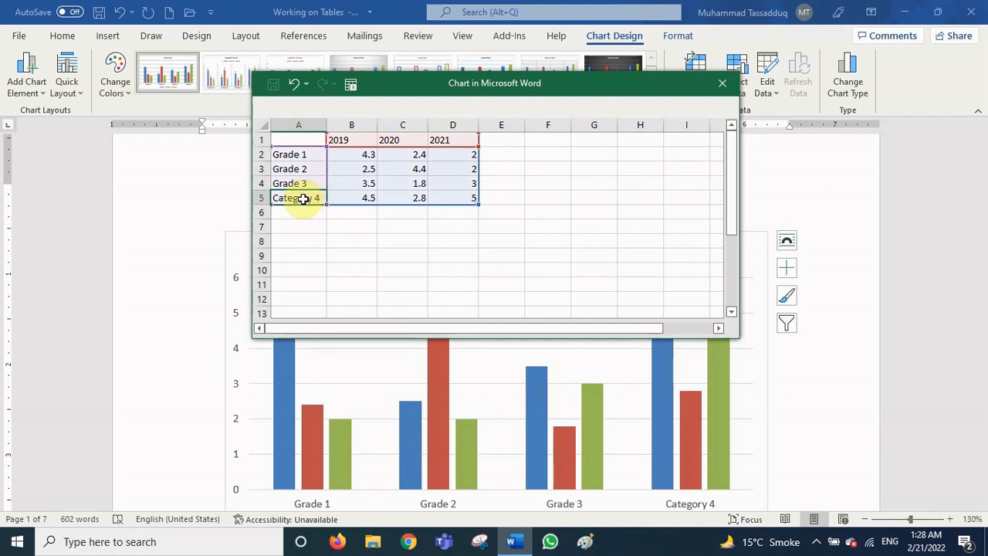
drag(304, 198, 461, 197)
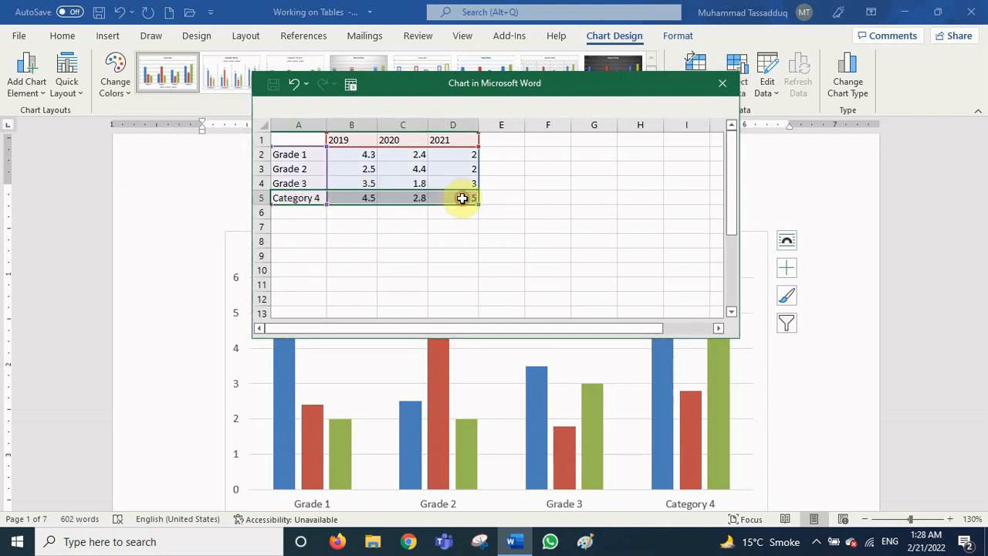
key(Delete)
Step: Set the Grade 1 values to 90 for 2019, 95 for 2020 and 92 for 2021
click(365, 156)
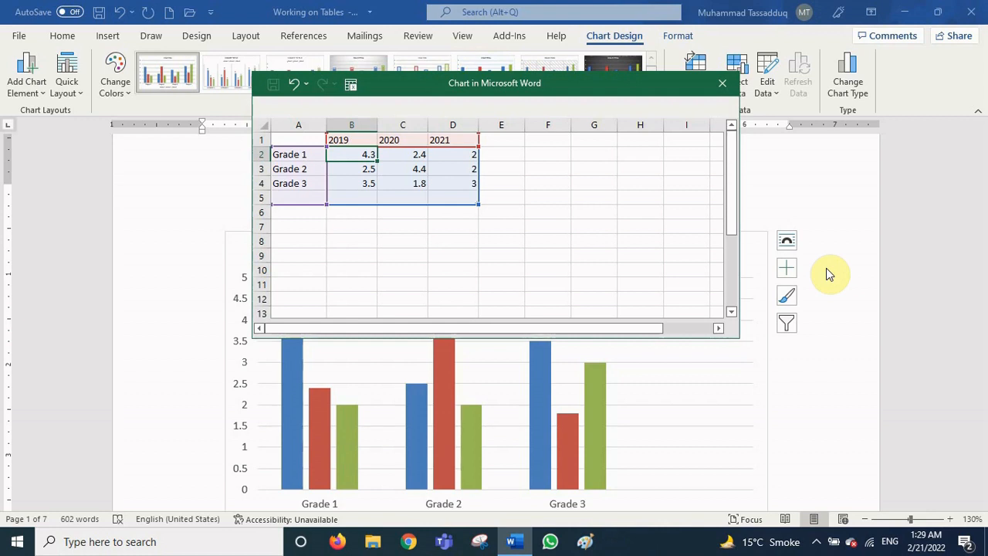
text(90)
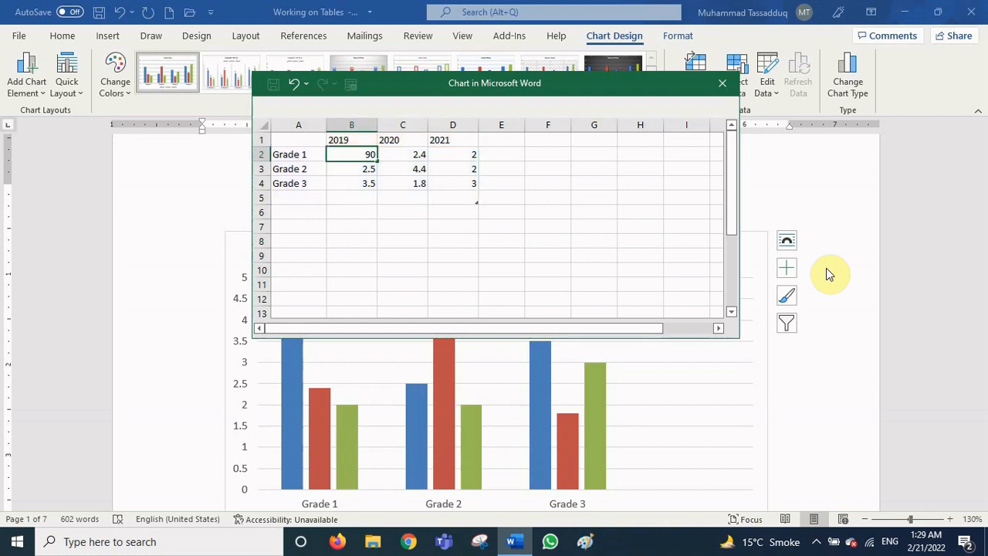
key(Tab)
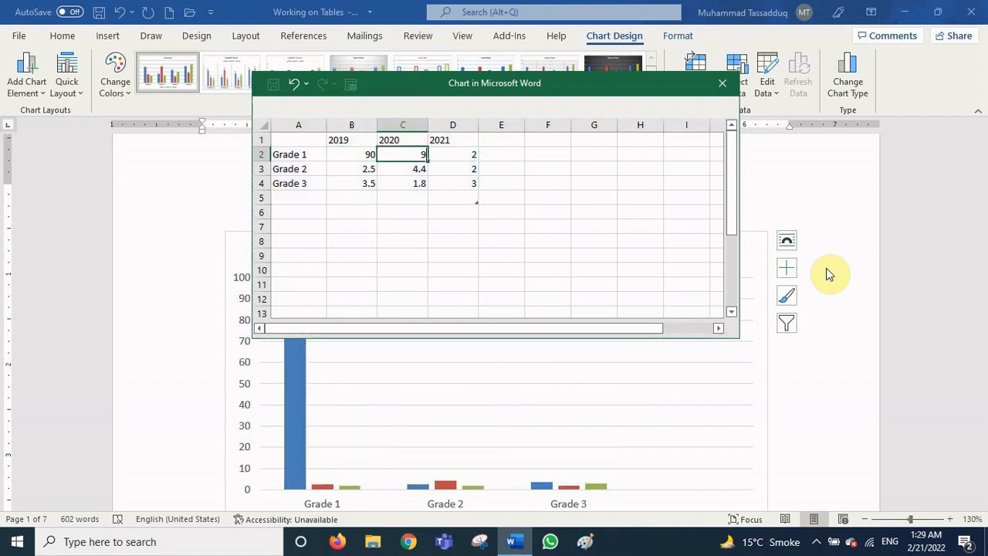
key(Tab)
text(92)
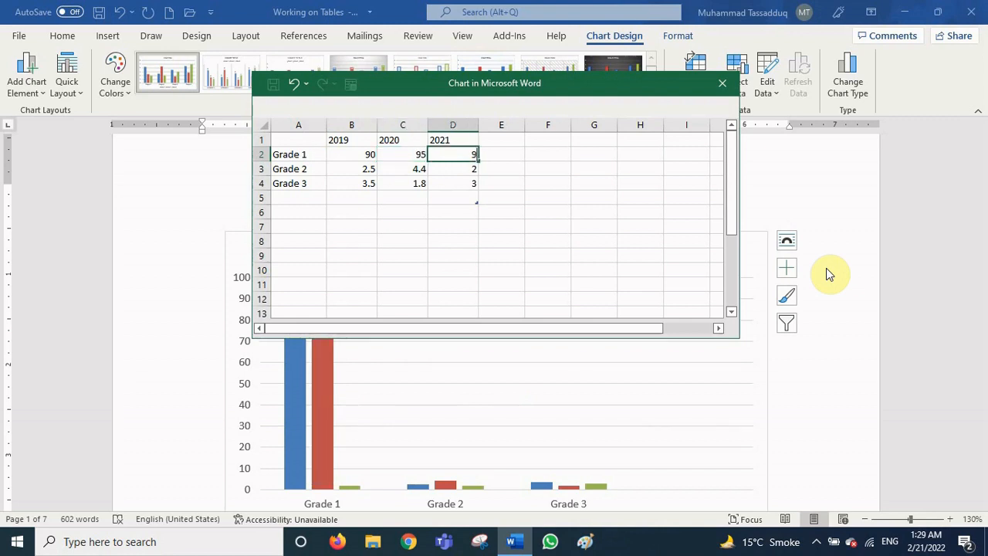
key(Return)
key(Left)
key(Left)
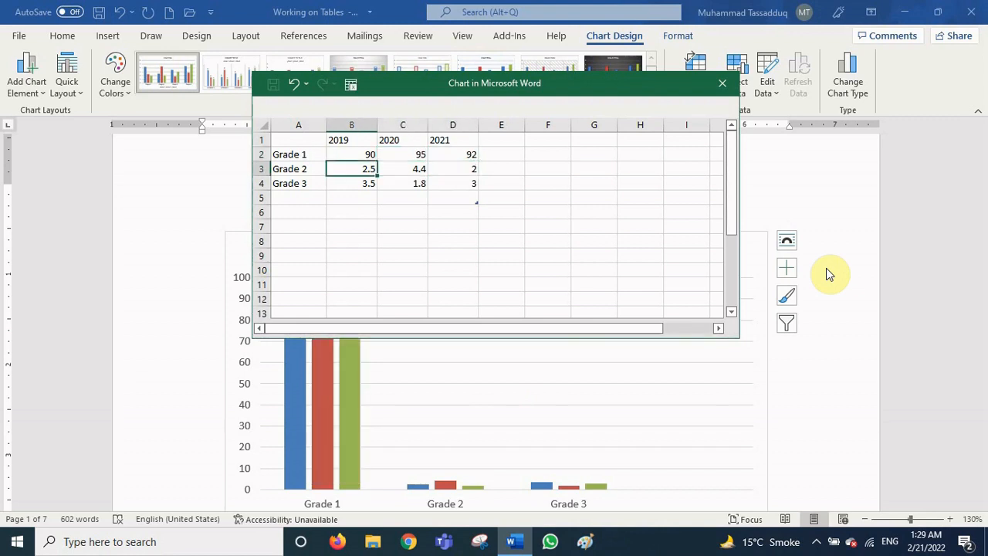
Step: Set the Grade 2 values to 85 for 2019, 94 for 2020 and 92 for 2021
text(85)
key(Tab)
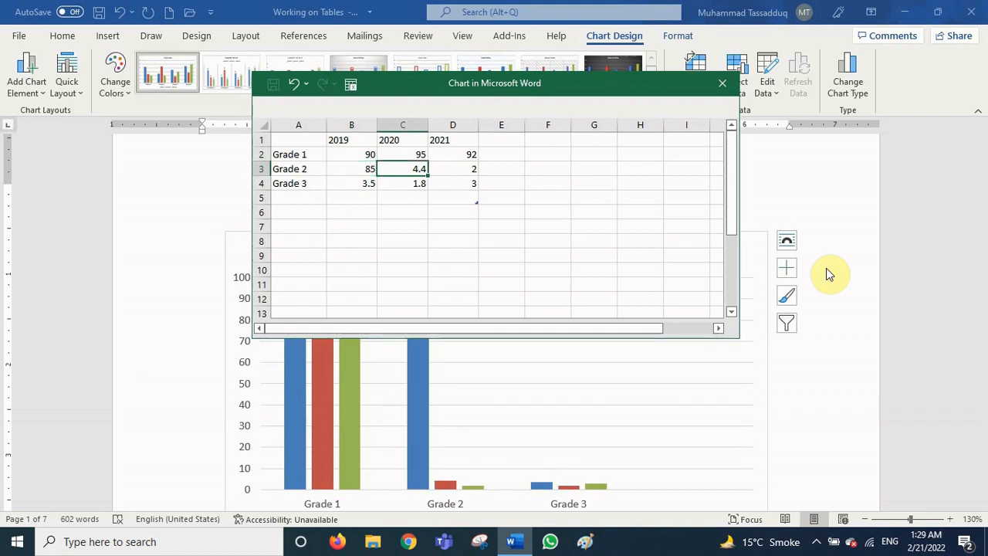
text(94)
key(Tab)
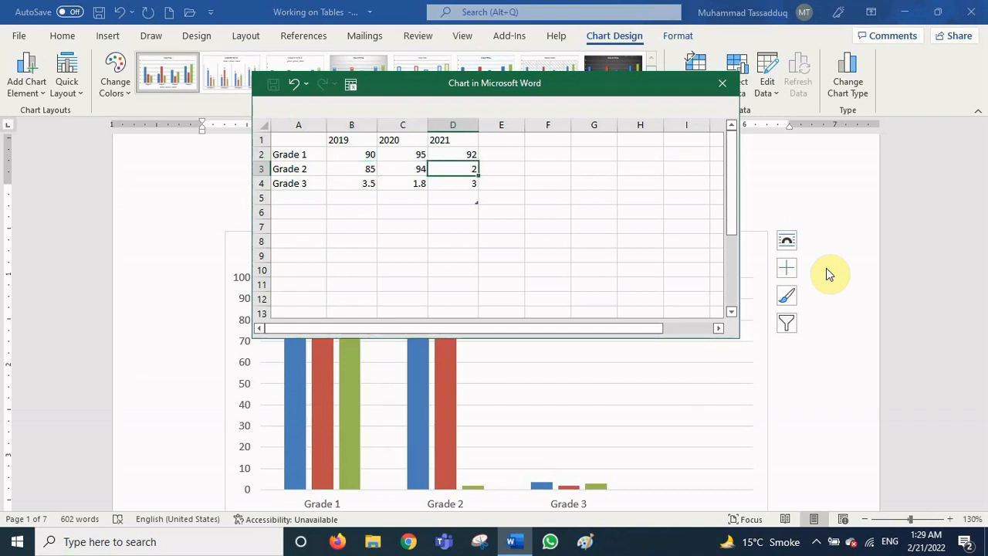
text(9)
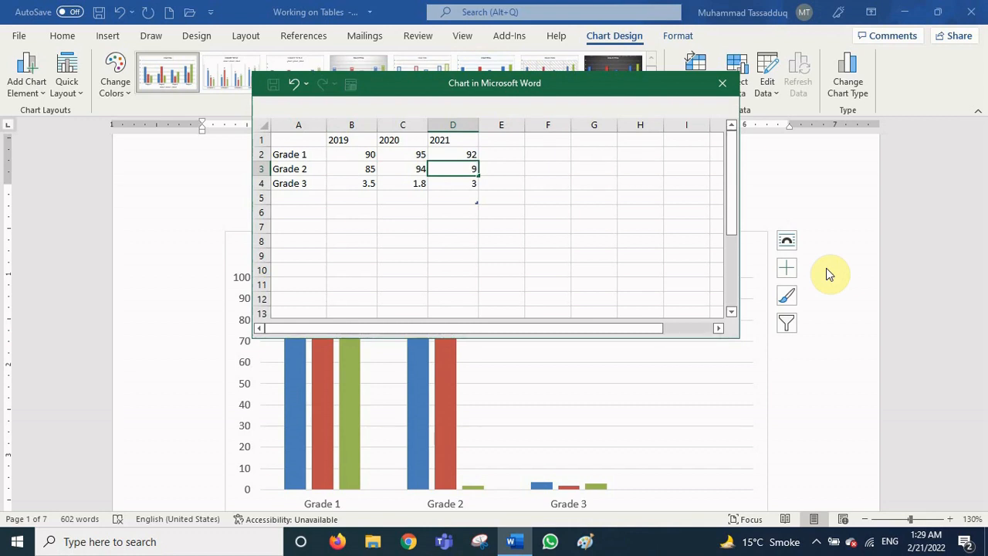
text(2)
key(Return)
key(Left)
key(Left)
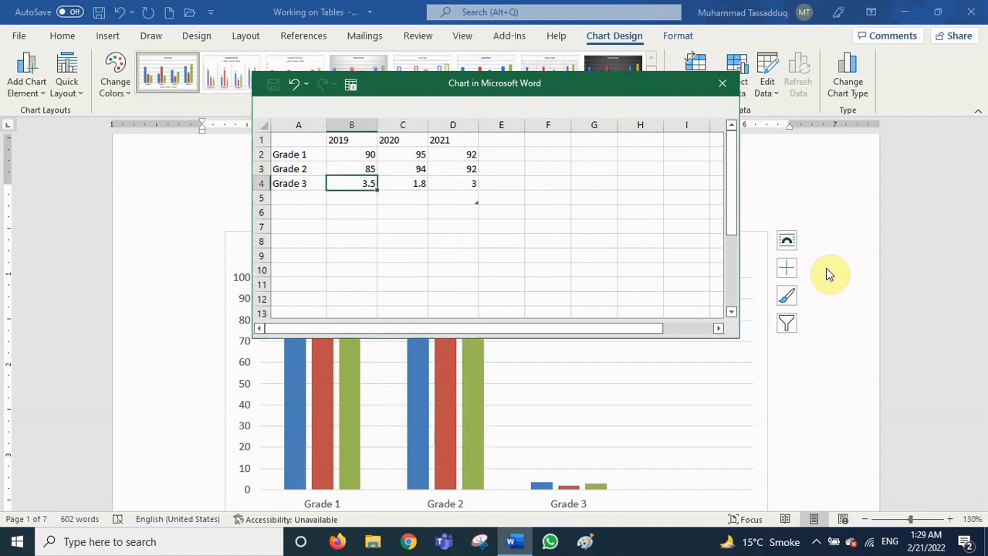
Step: Set the Grade 3 values to 87 for 2019, 88 for 2020 and 85 for 2021, and close the chart's data sheet
text(87)
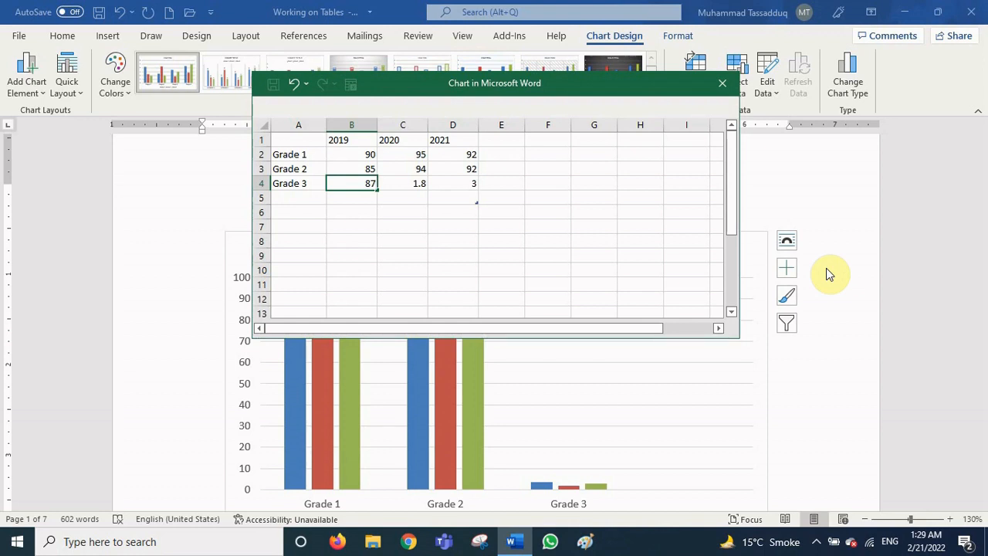
key(Tab)
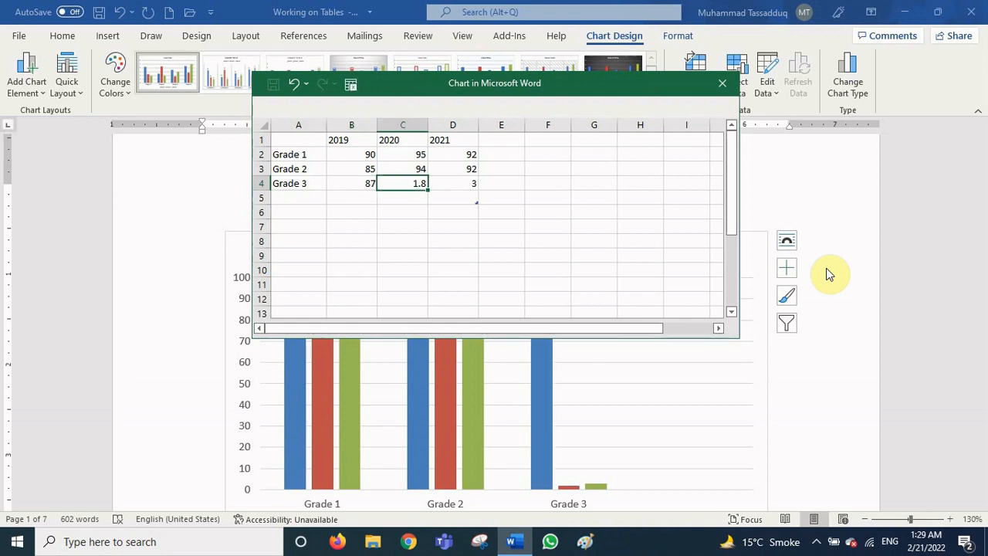
text(88)
key(Tab)
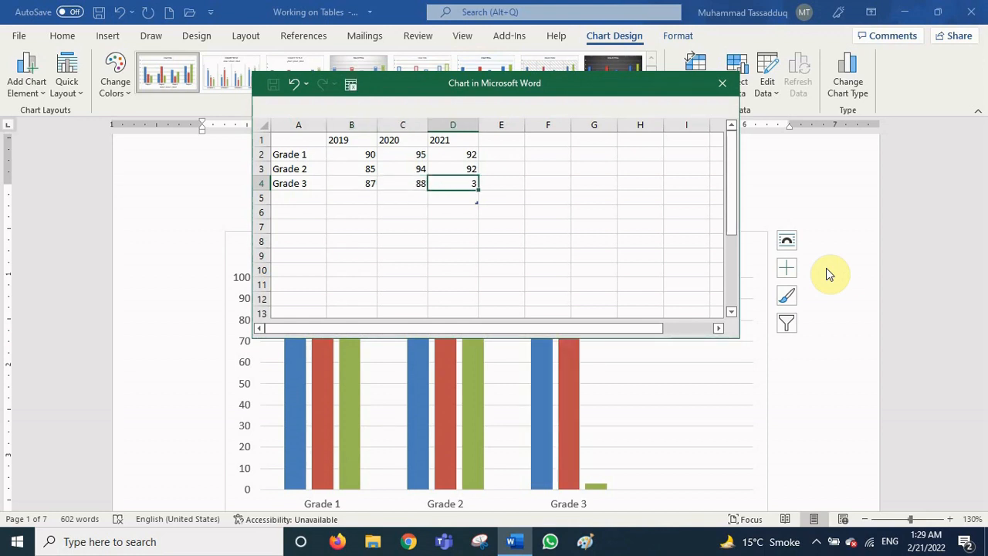
text(85)
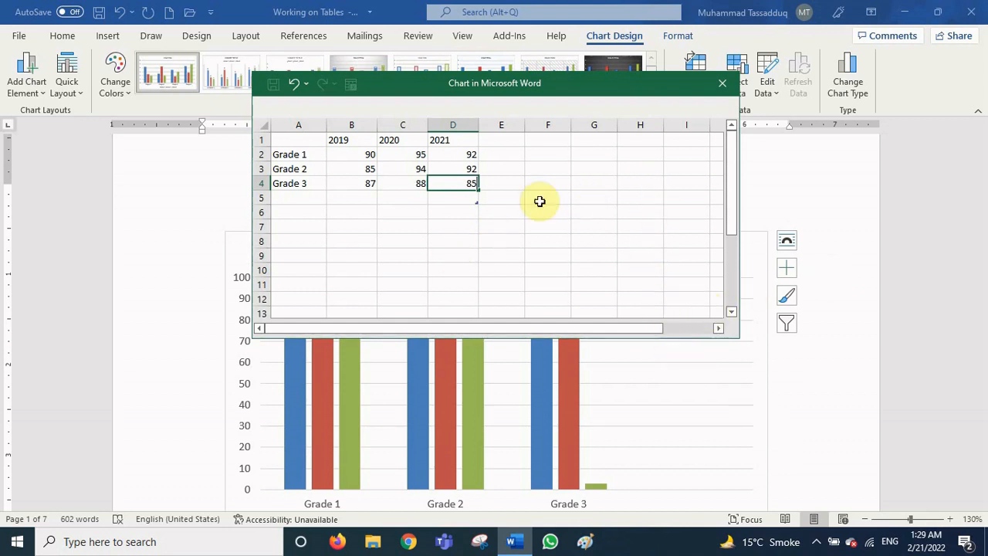
click(721, 86)
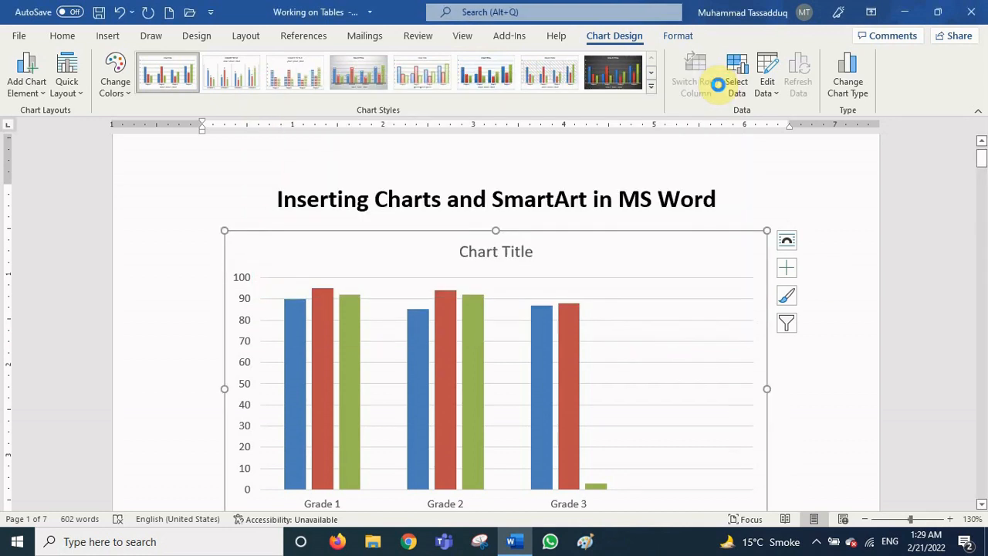
Step: Reopen the chart's data sheet, examine where further year columns and grade rows would go, and close it
scroll(596, 283, down, 2)
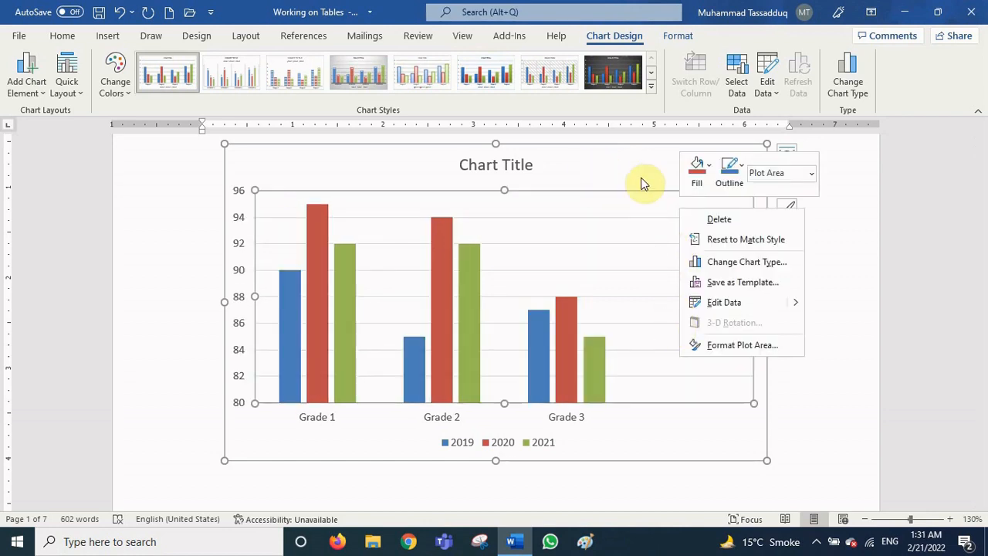
right_click(638, 159)
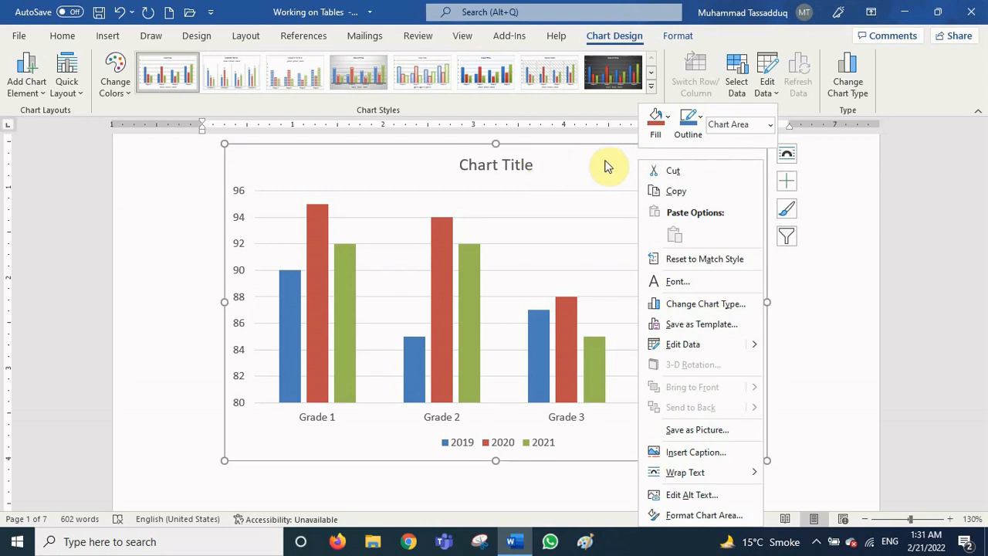
right_click(608, 169)
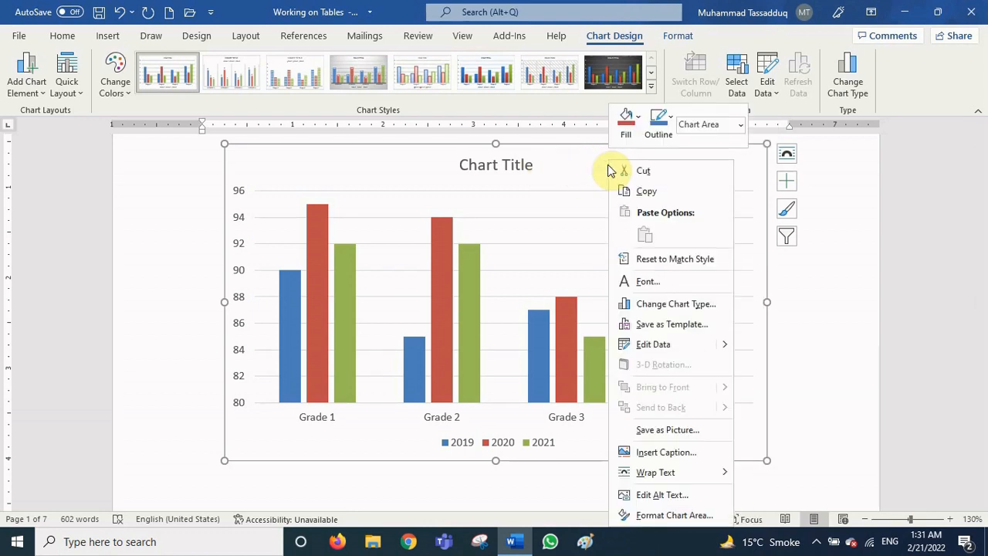
click(668, 345)
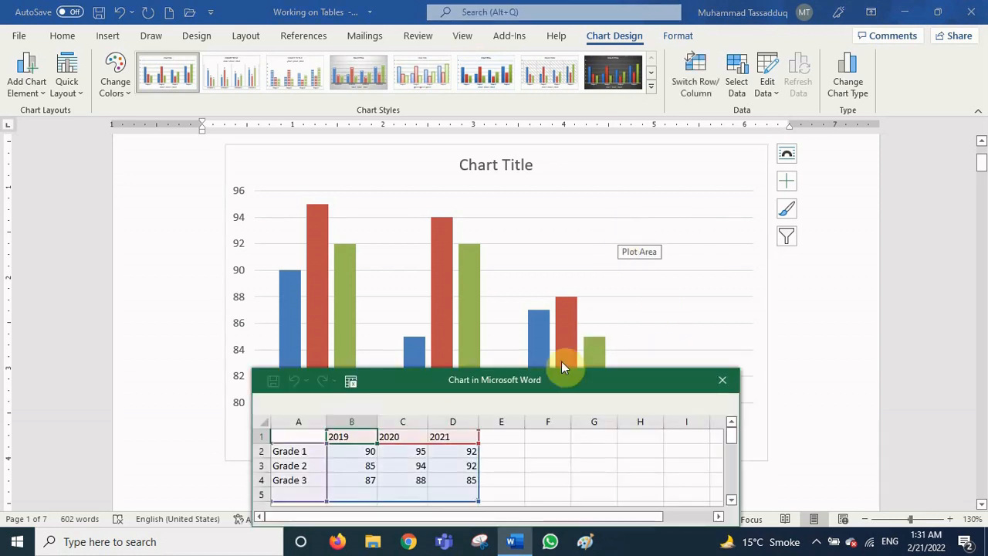
click(497, 441)
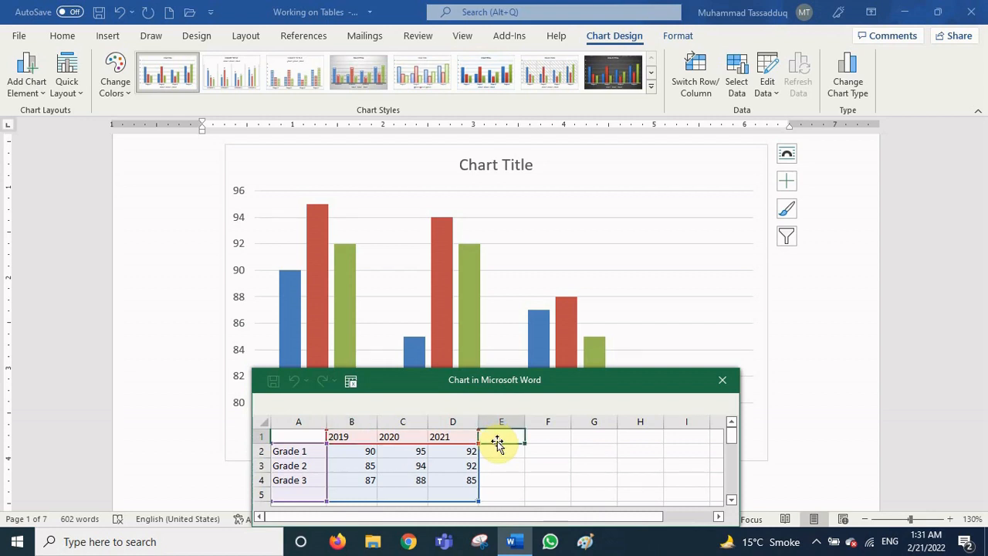
click(305, 493)
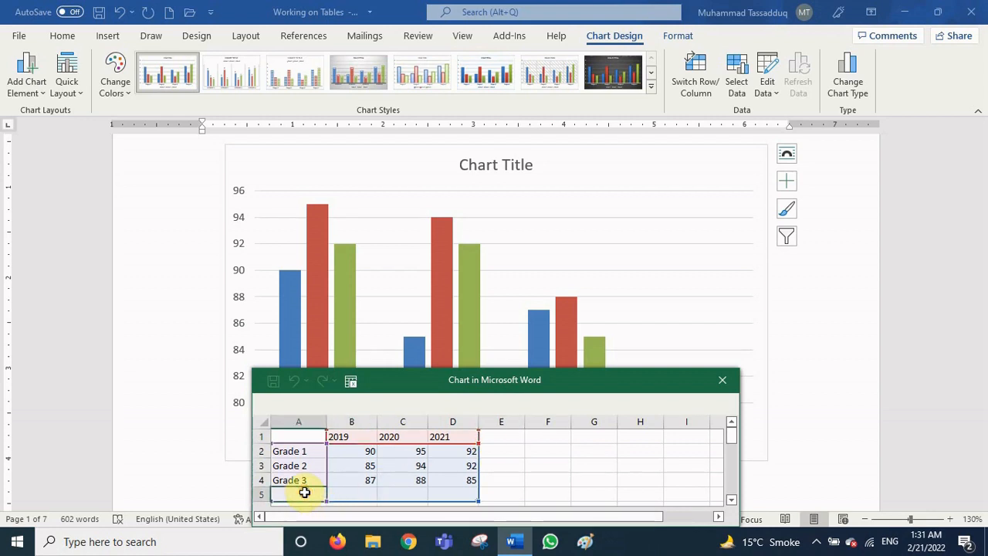
click(723, 380)
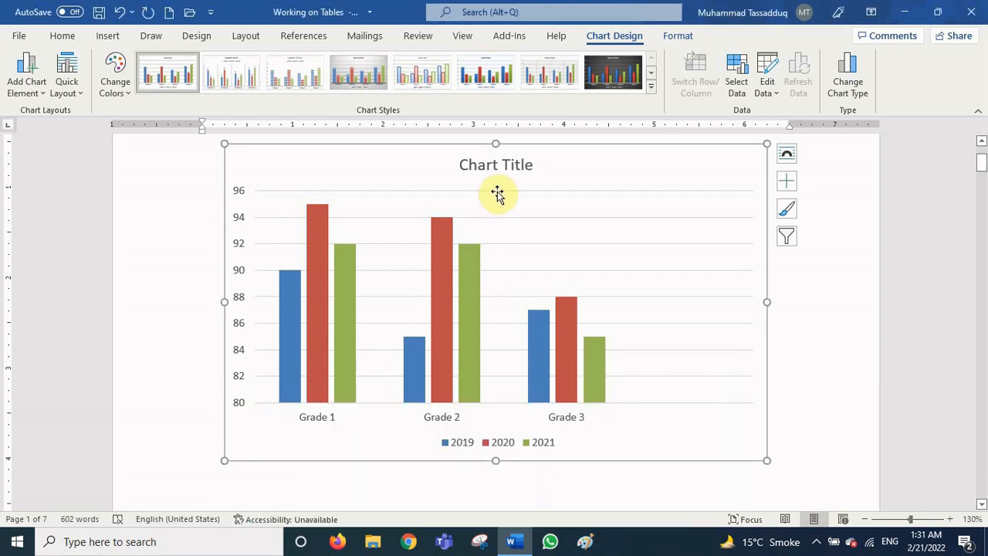
Step: Replace the chart's title text with "Result Percentage"
double_click(513, 168)
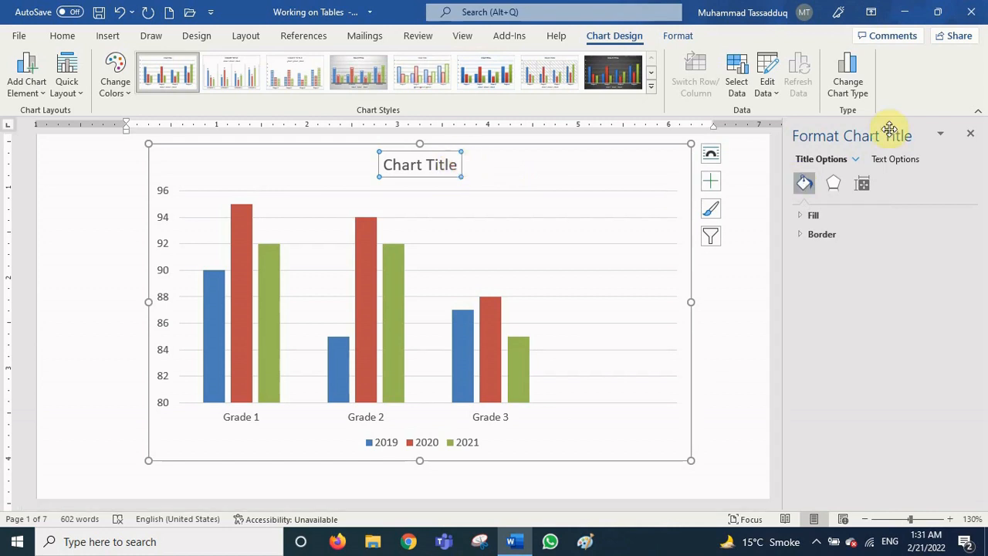
click(970, 133)
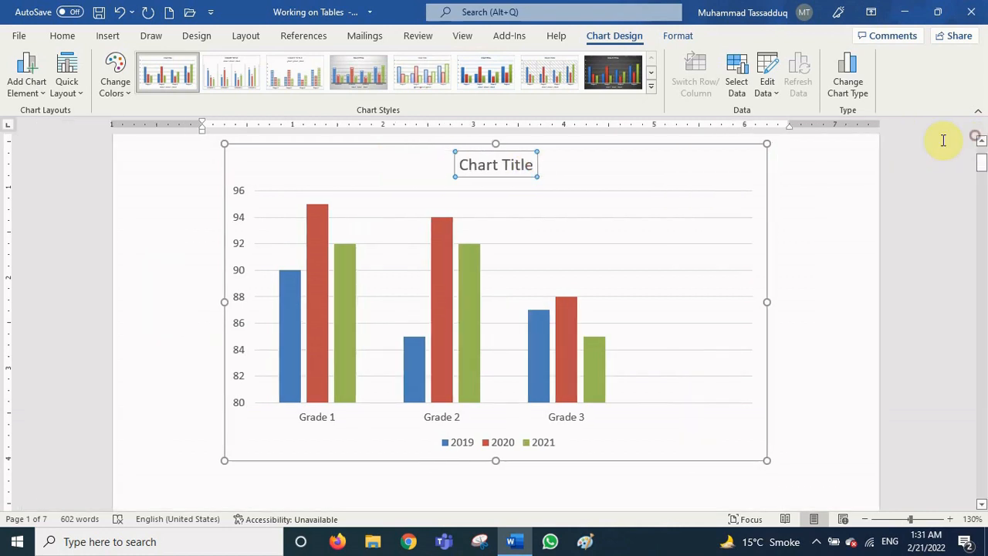
triple_click(529, 163)
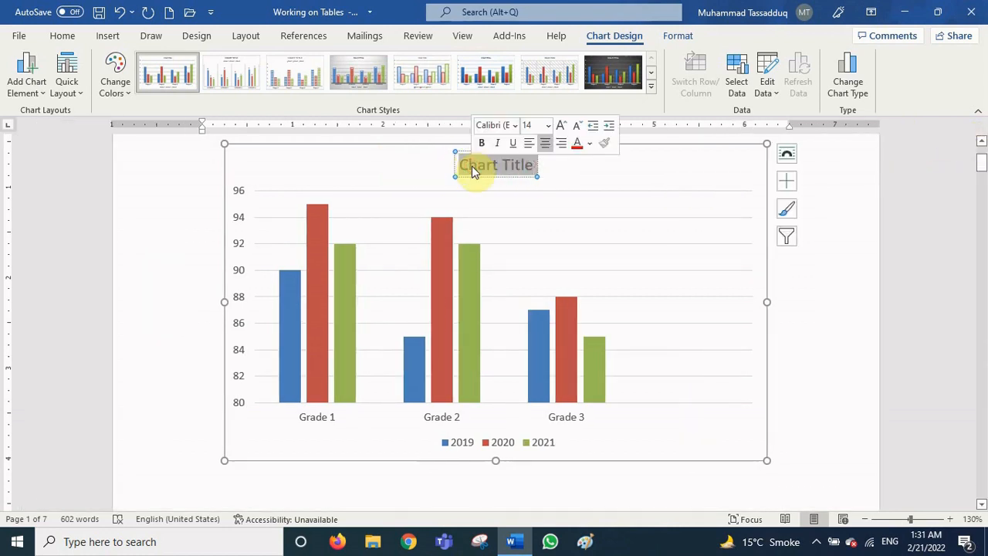
text(Res)
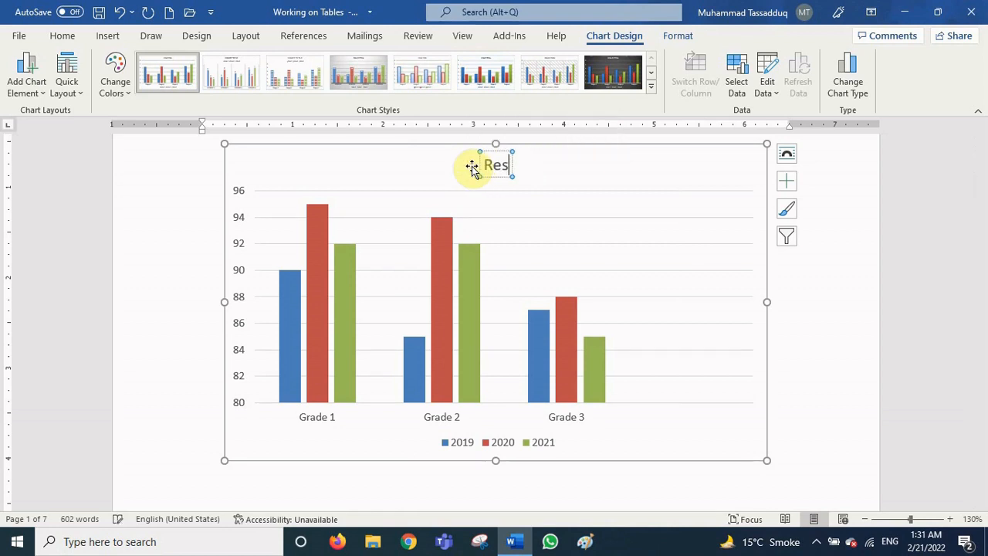
text(ult SH)
key(BackSpace)
key(BackSpace)
key(BackSpace)
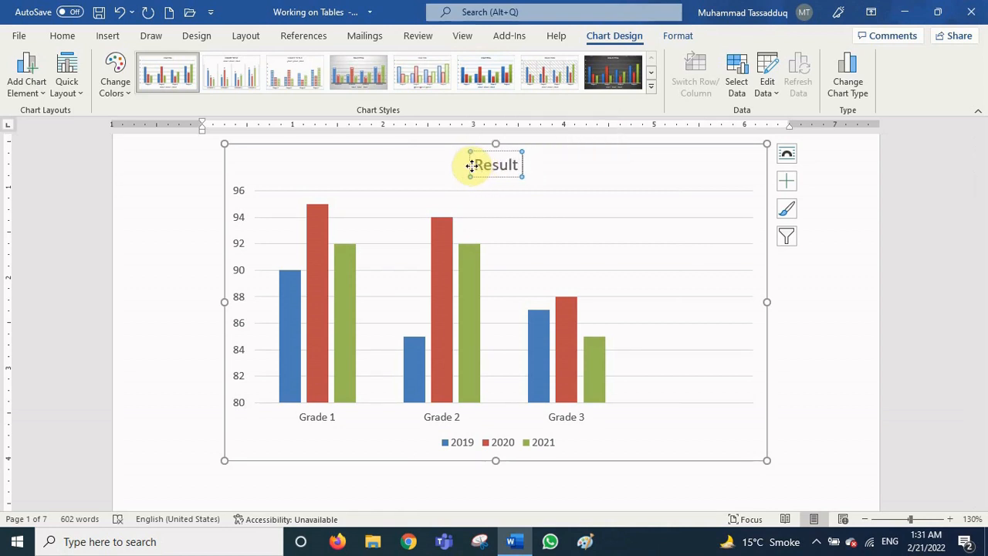
text(Percenta)
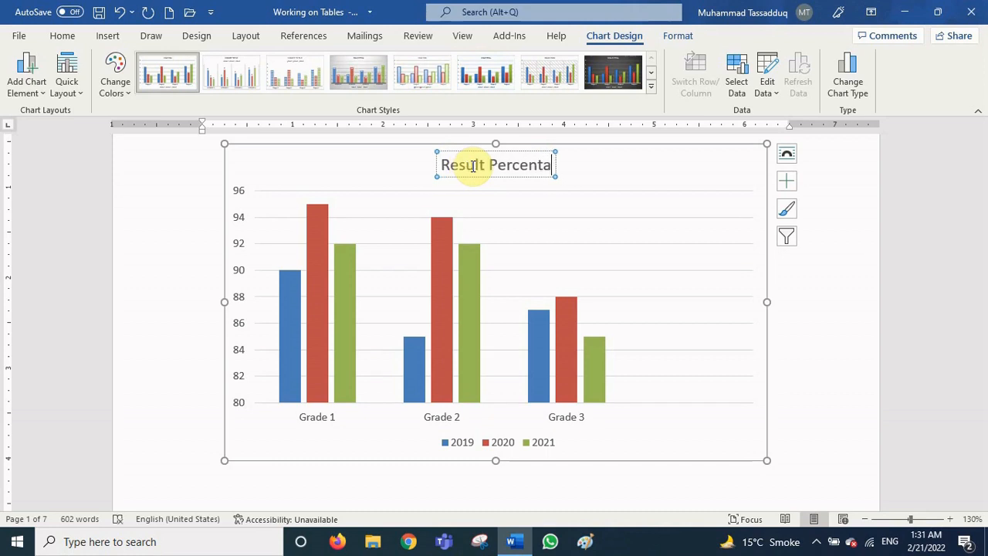
text(ge)
click(600, 161)
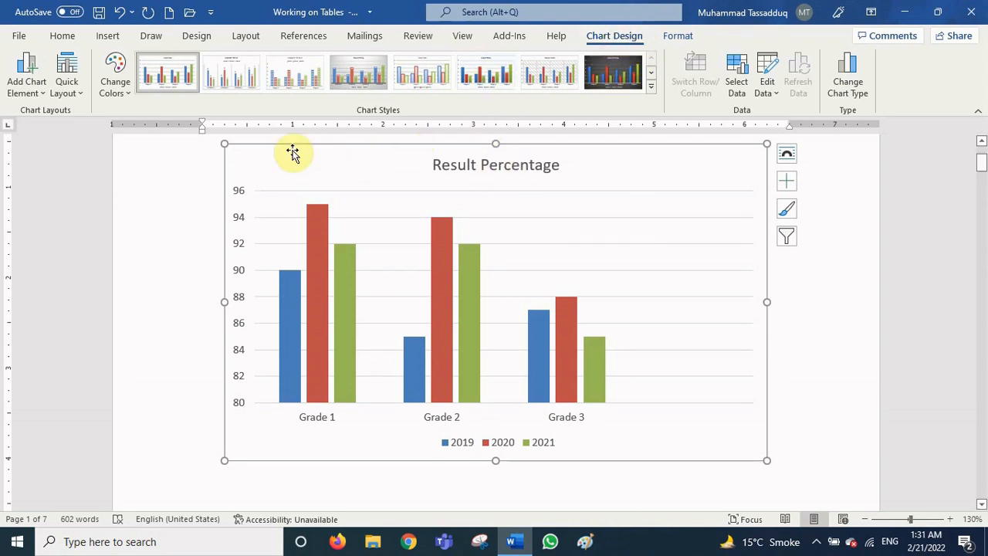
click(43, 99)
mouse_move(58, 119)
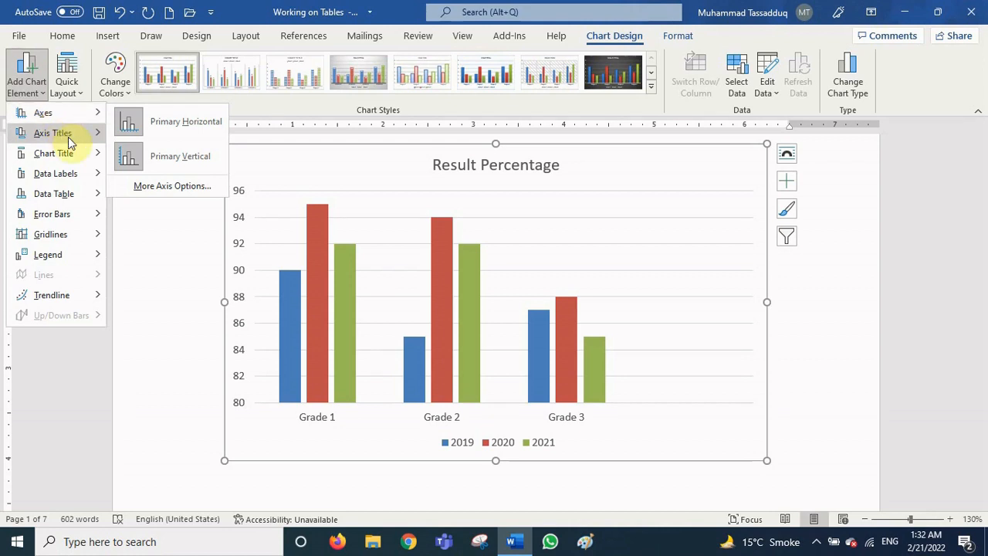
mouse_move(70, 143)
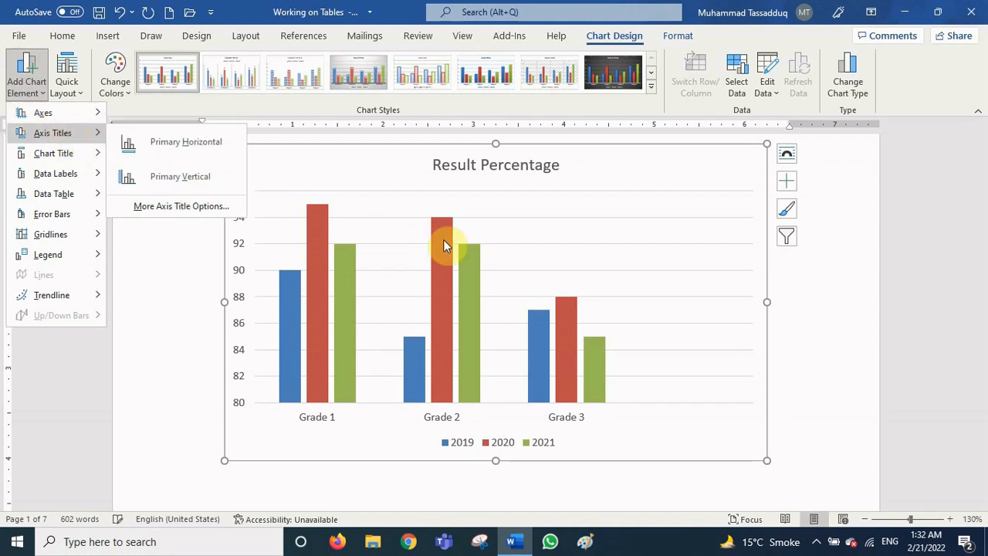
click(372, 197)
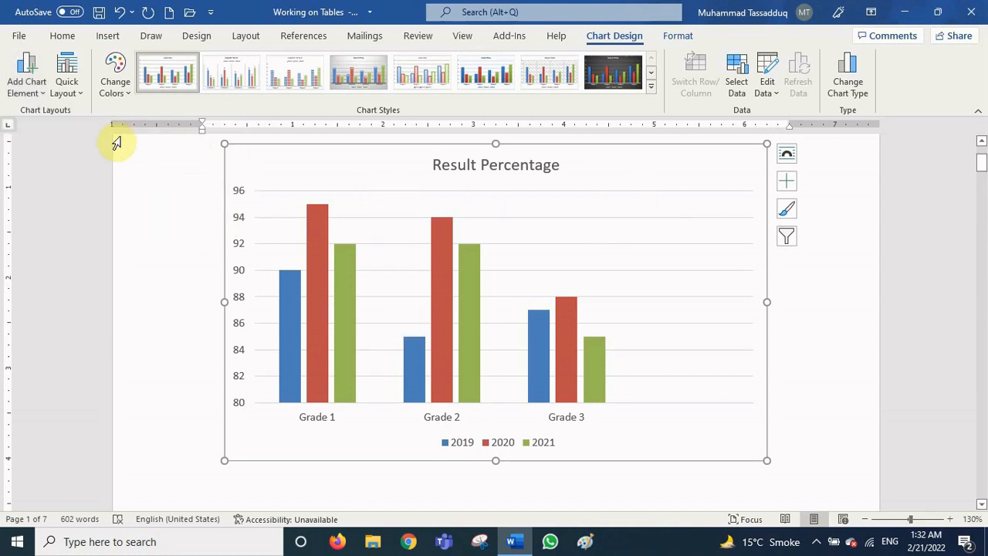
Step: Add data labels to the chart's columns using the Center position
click(31, 87)
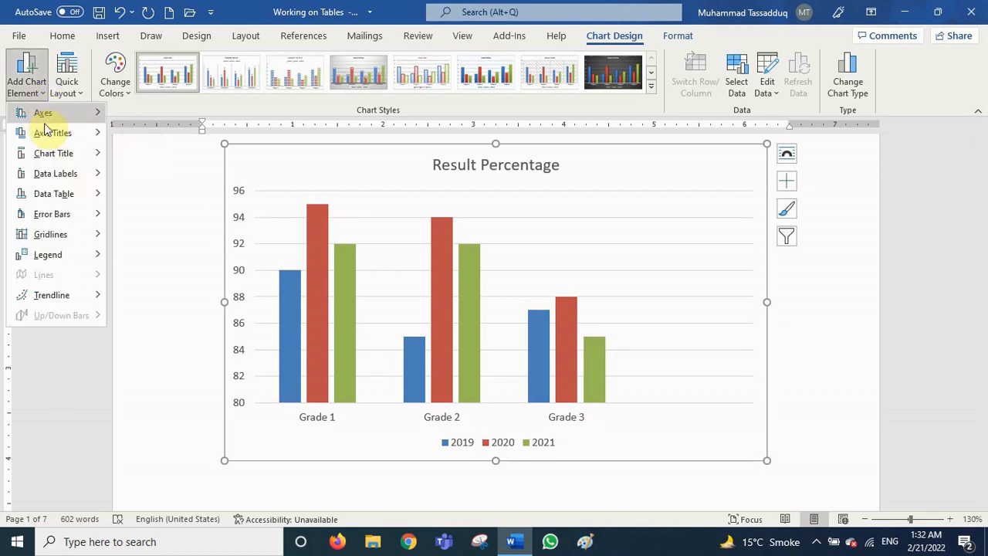
mouse_move(75, 182)
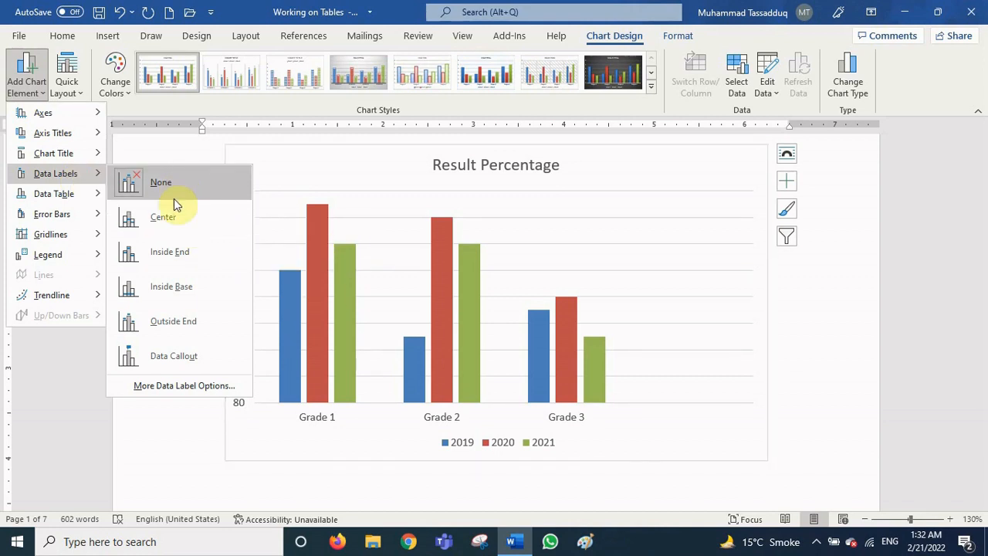
click(175, 224)
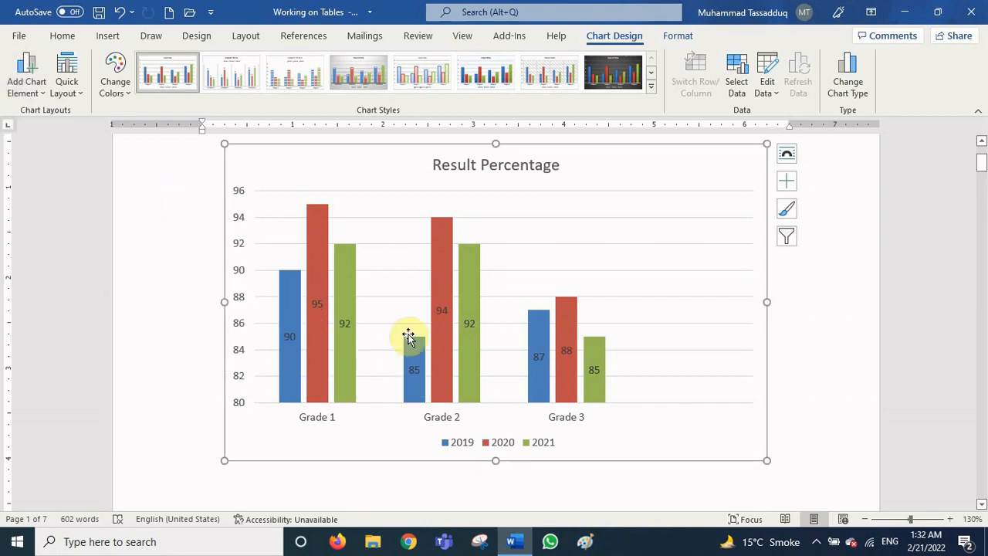
click(39, 91)
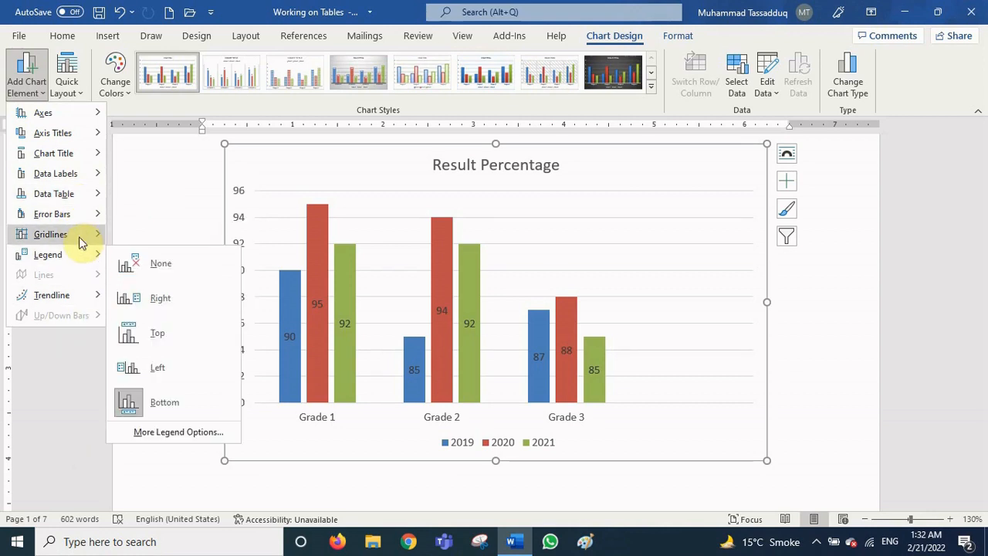
mouse_move(83, 224)
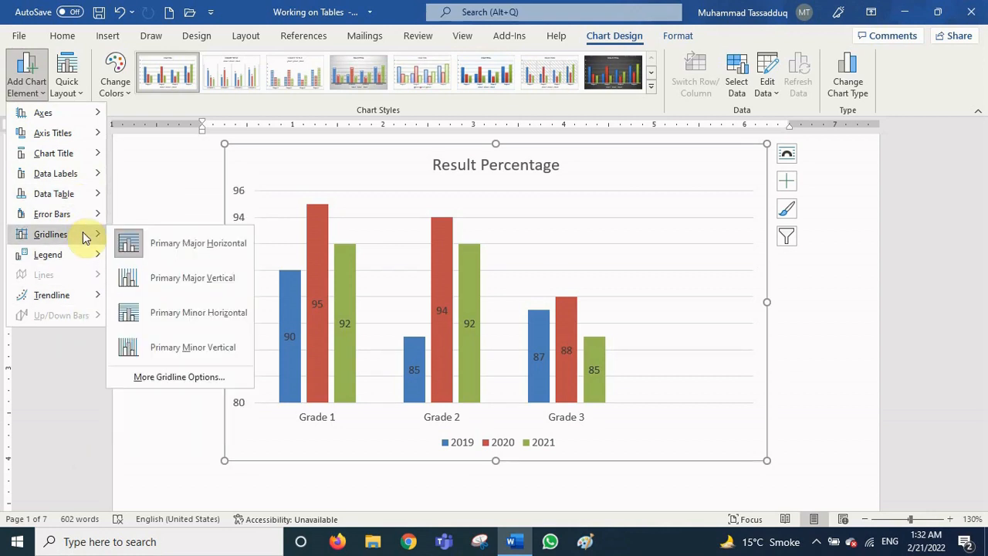
mouse_move(85, 256)
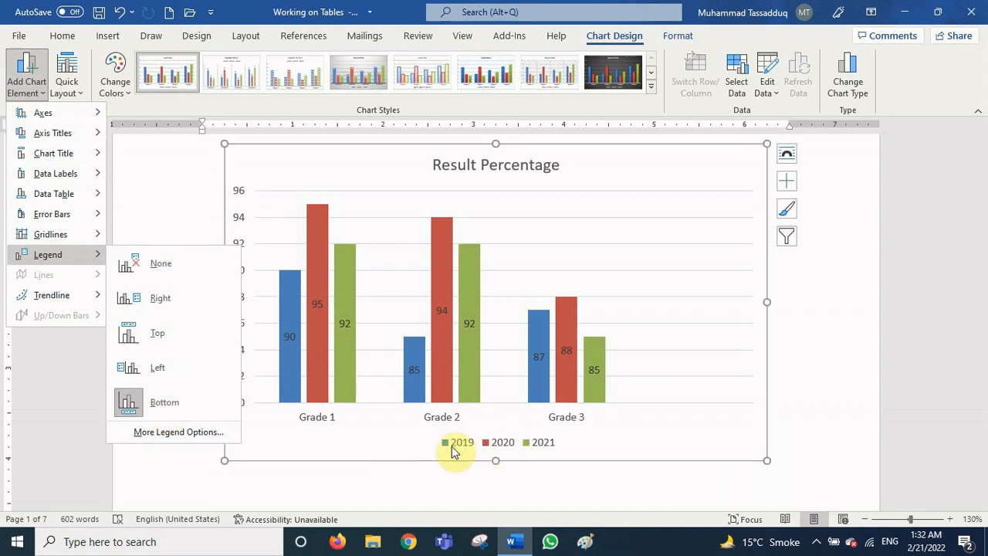
click(583, 451)
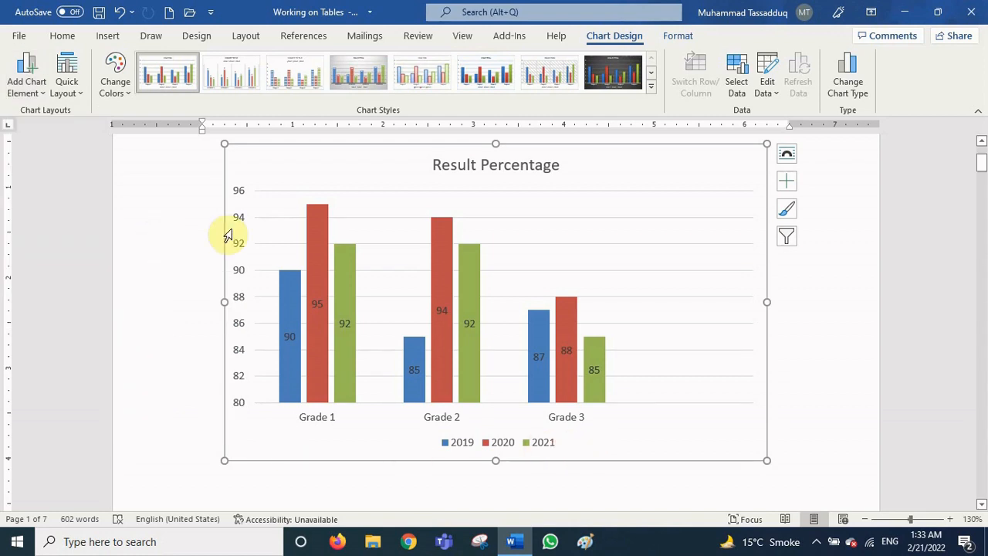
click(651, 85)
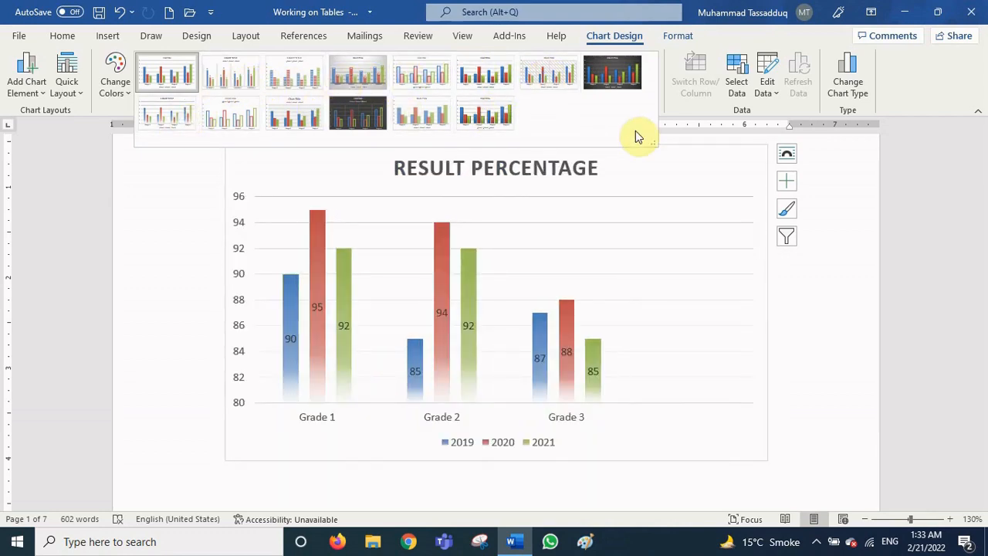
click(662, 123)
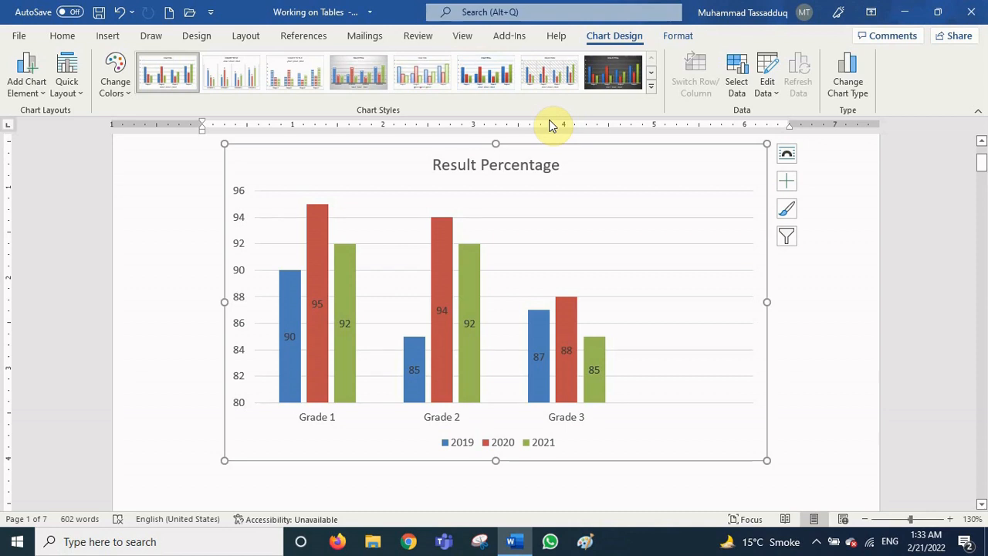
Step: Apply a purple gradient theme shape style to the chart area and shrink the chart to about 2.83" high by 4.79" wide
click(680, 36)
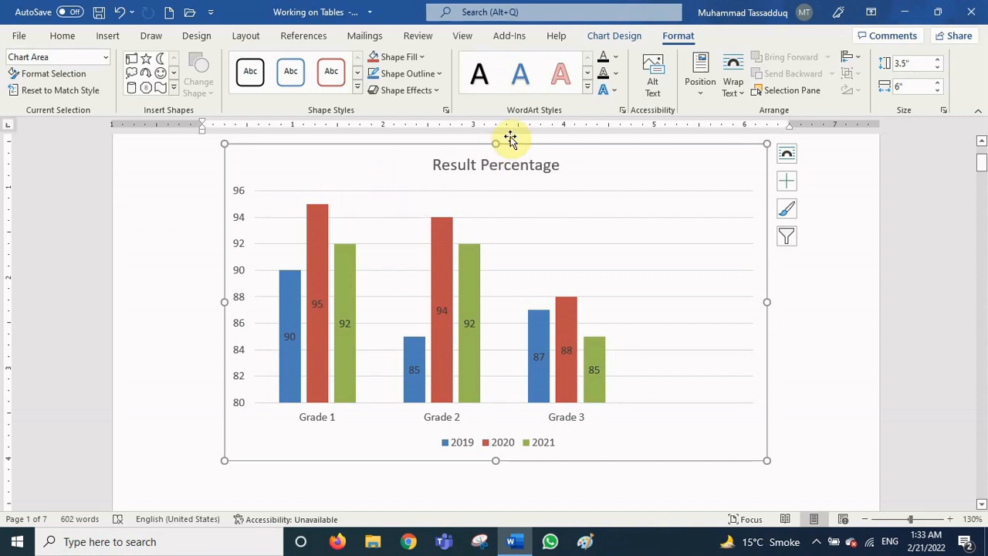
click(589, 86)
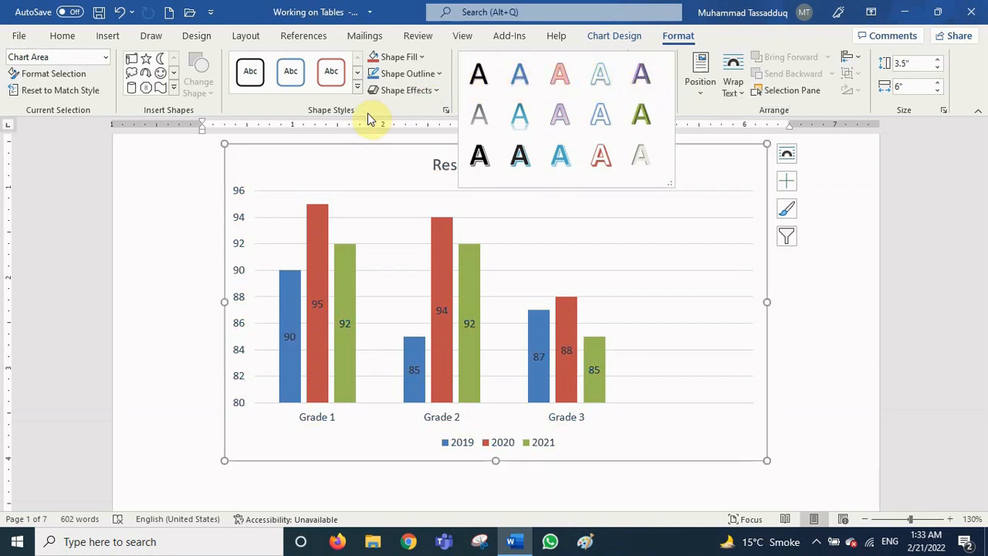
click(356, 89)
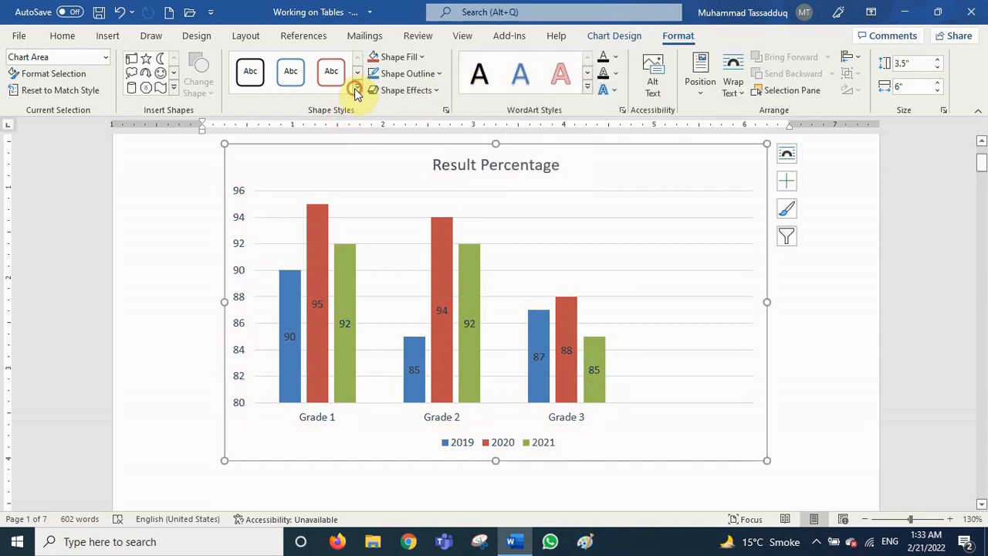
click(356, 90)
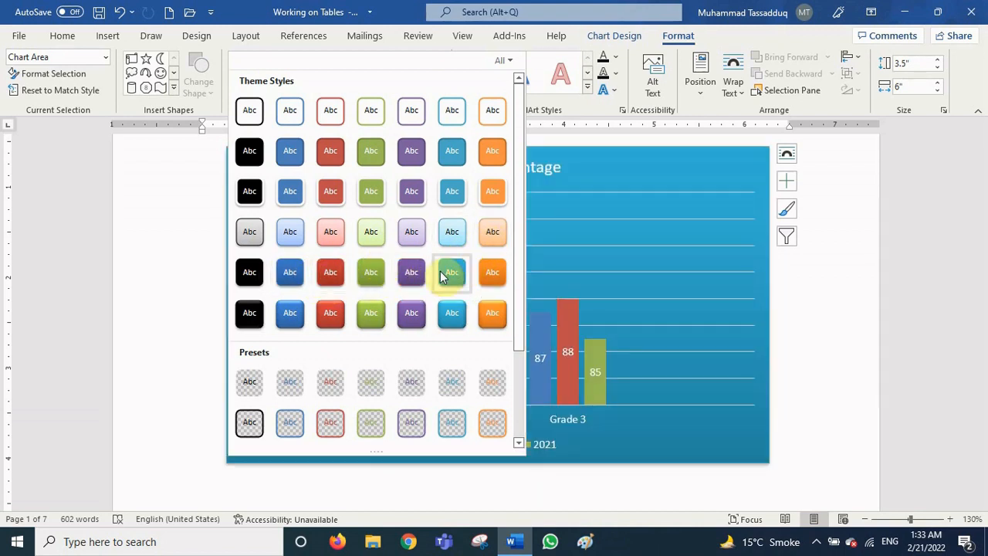
key(Escape)
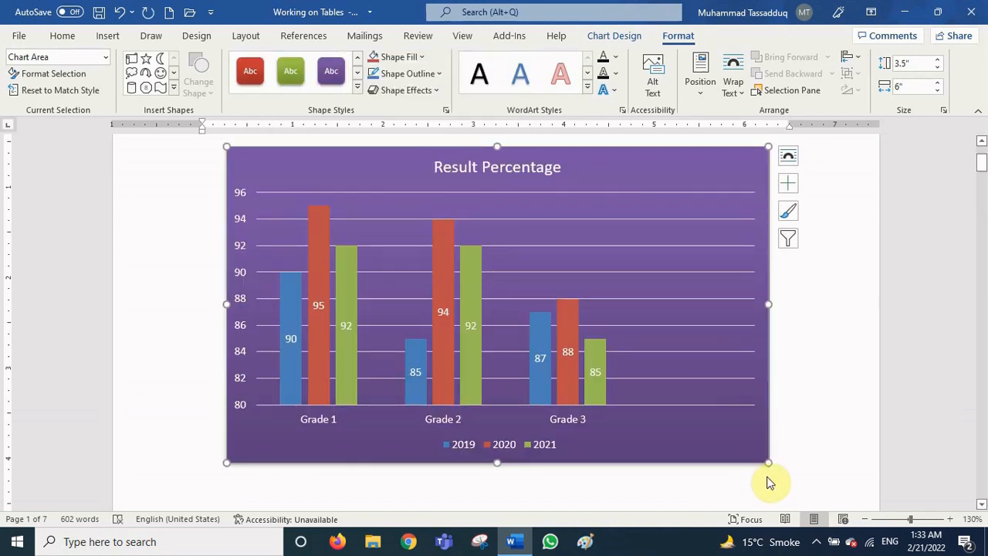
drag(761, 463, 658, 398)
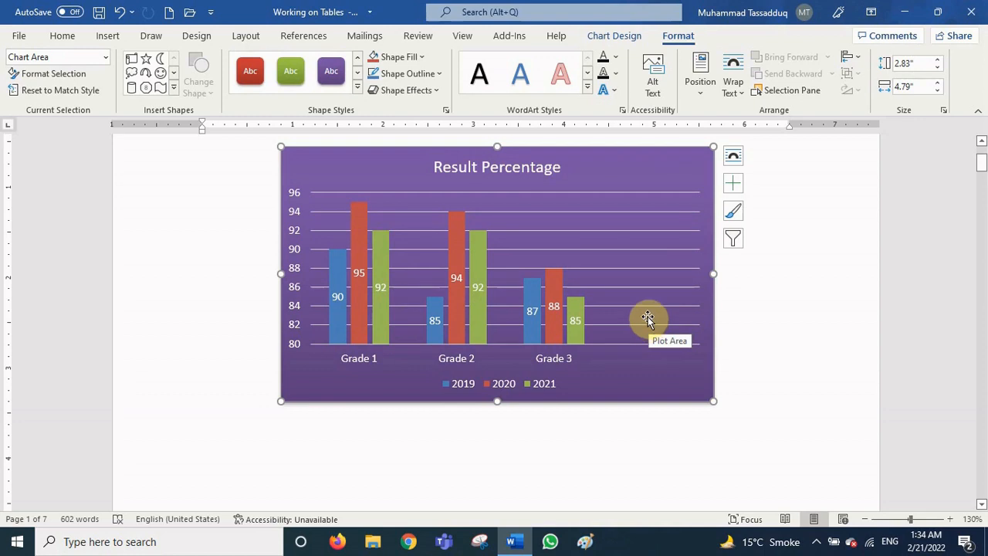
Step: Change the Result Percentage chart's type to 3-D Clustered Bar and place the cursor at the end of the page heading
click(612, 36)
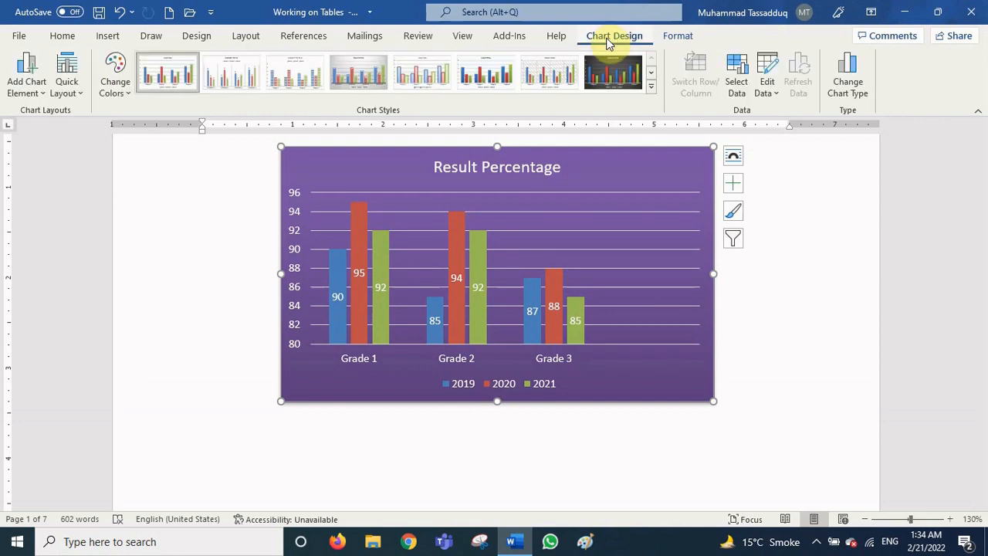
click(864, 95)
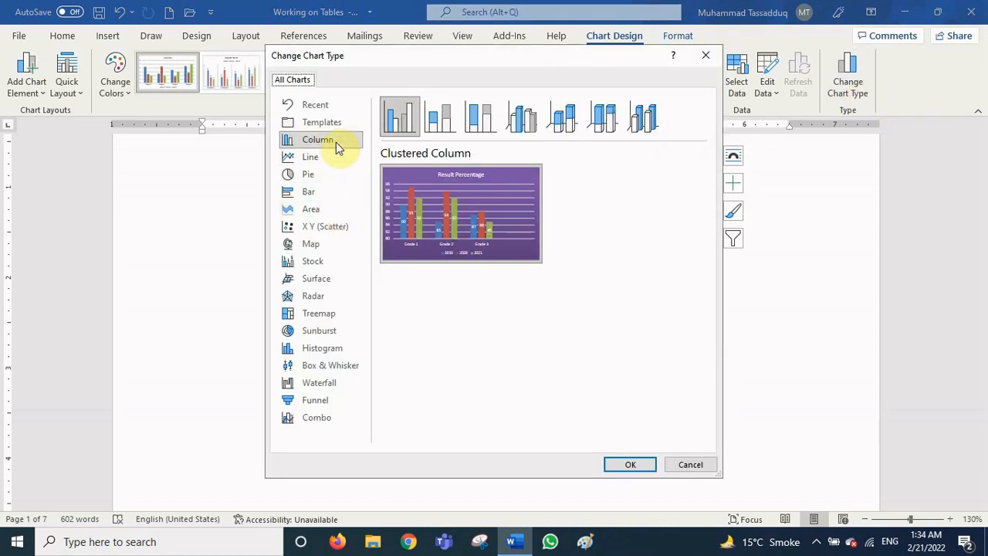
click(308, 194)
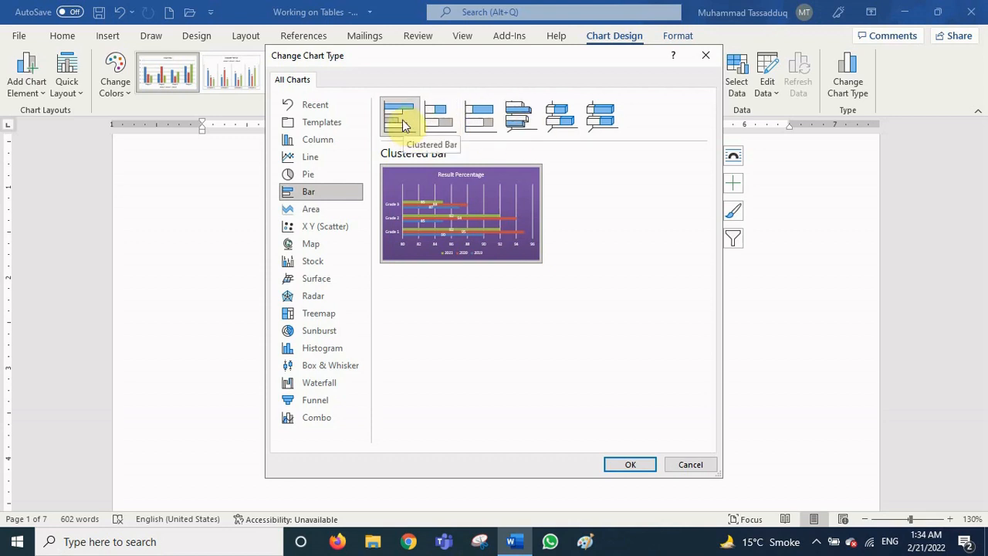
click(511, 122)
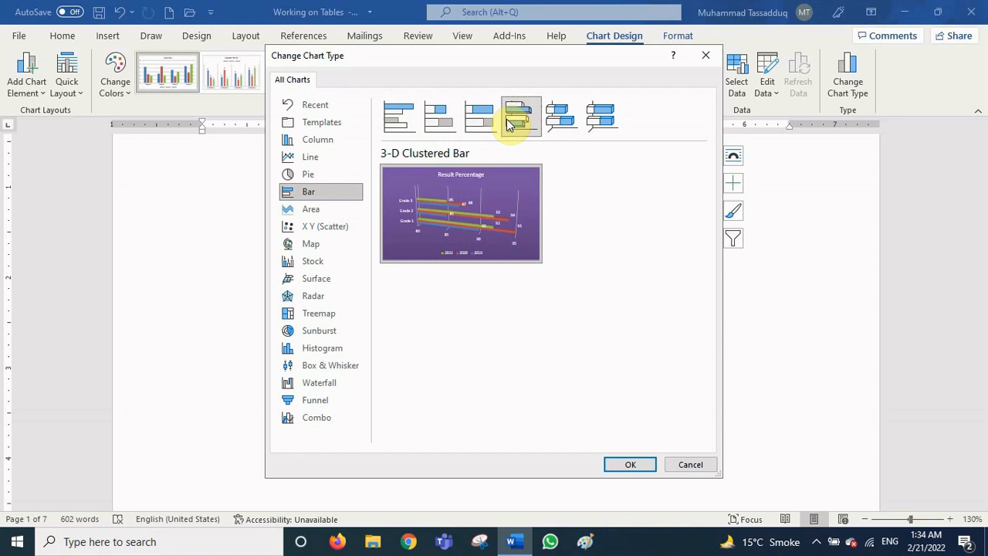
click(629, 466)
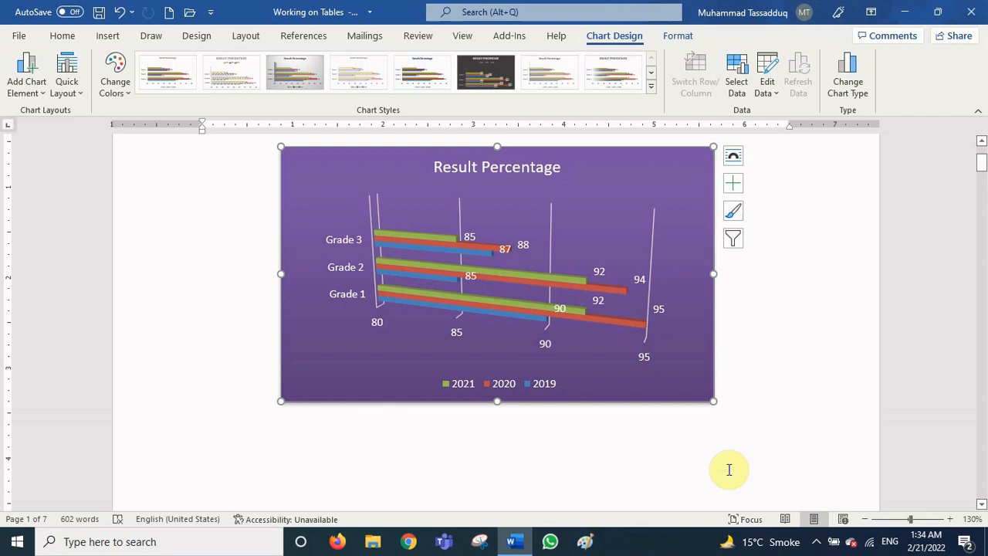
scroll(742, 175, up, 1)
click(743, 175)
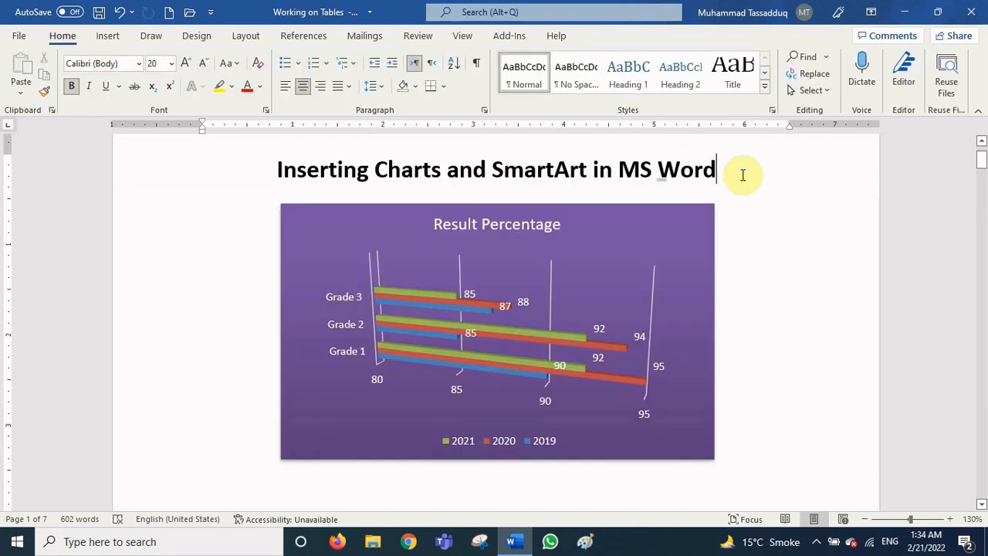